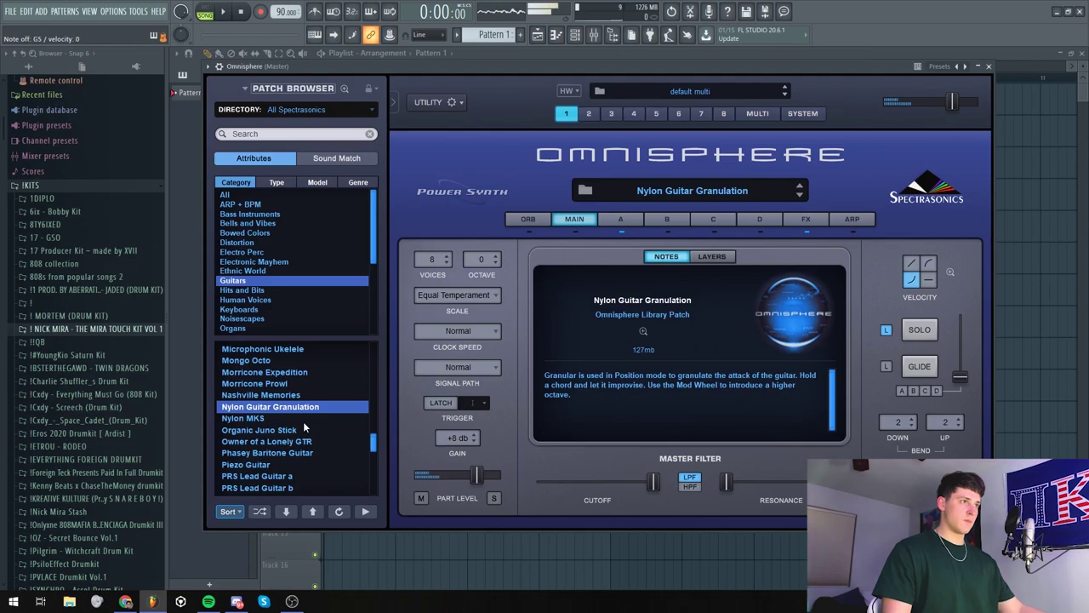
Open the Omnisphere channel's piano roll and set its scale highlighting root note to F in Minor Natural (Aeolian)
left_click(989, 66)
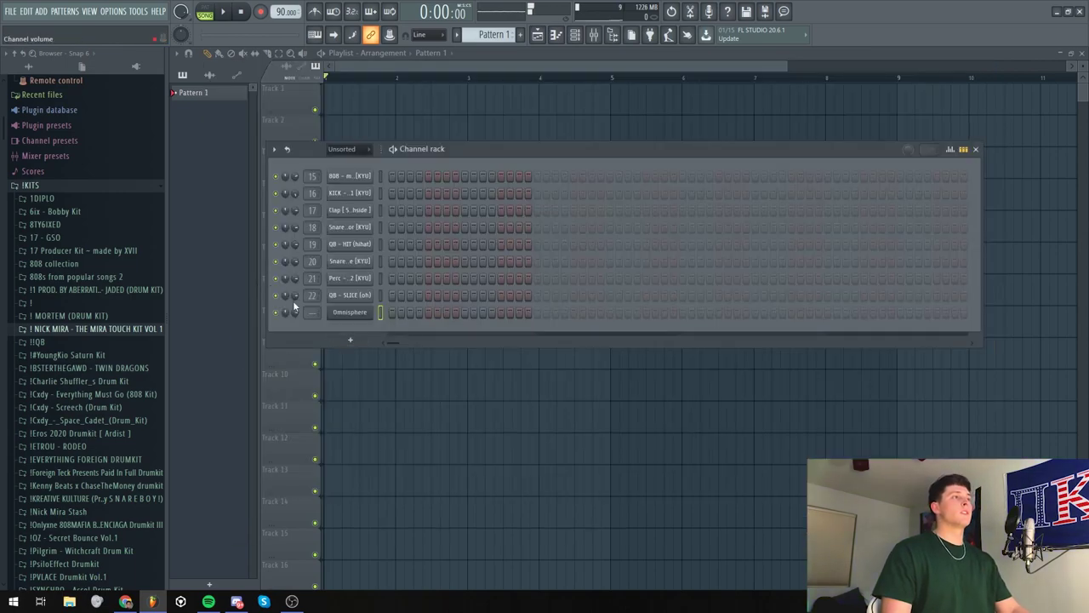
right_click(346, 313)
left_click(410, 315)
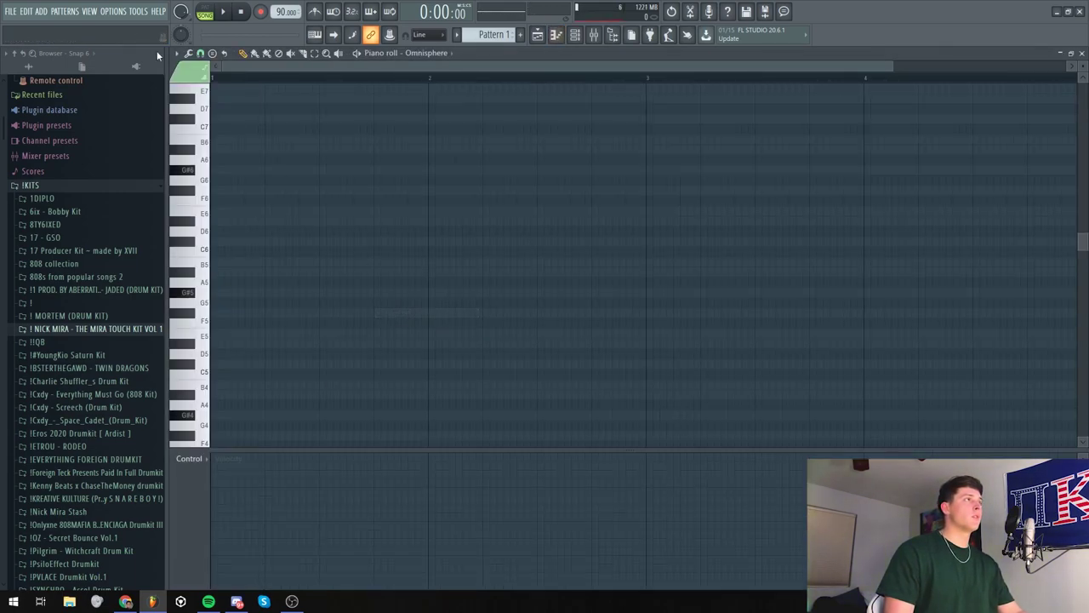
left_click(177, 53)
mouse_move(236, 113)
mouse_move(192, 121)
mouse_move(280, 132)
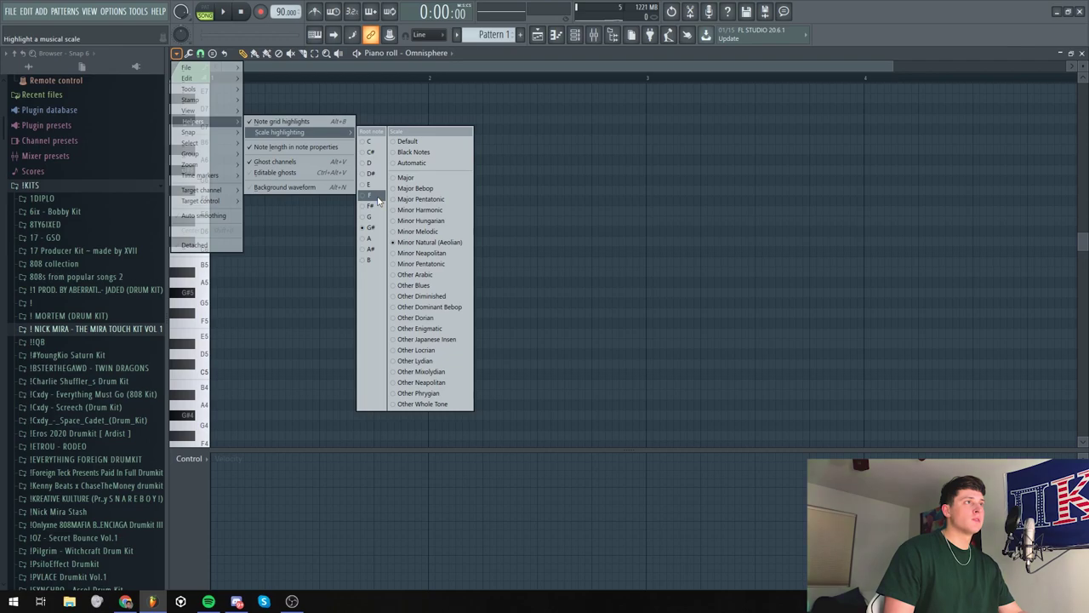
left_click(370, 195)
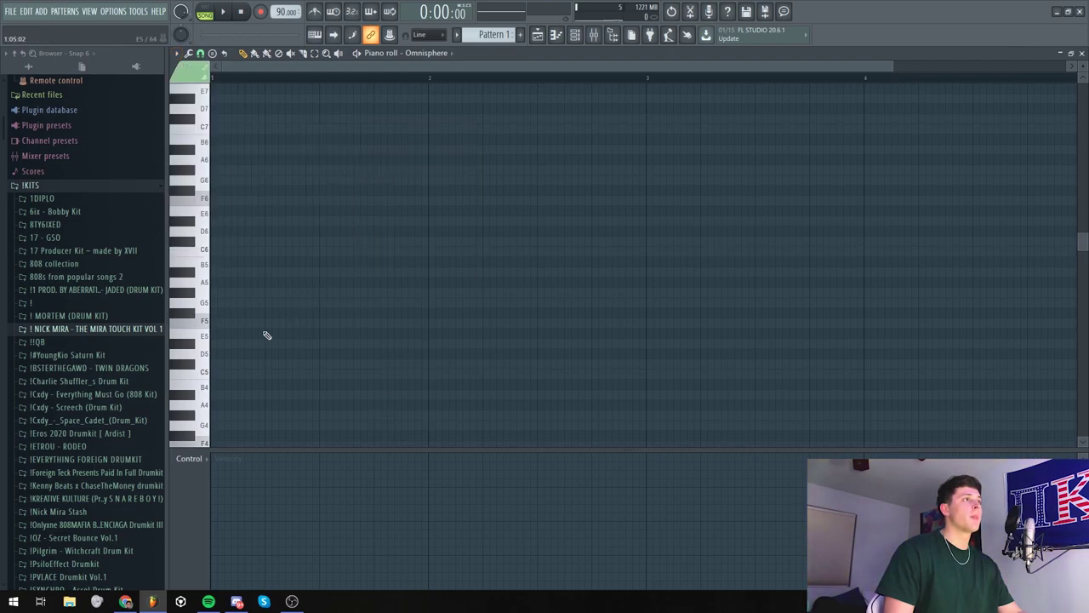
Place an F5 note at the start of bar 1 and lengthen it to one full bar
scroll(233, 349, "down", 2)
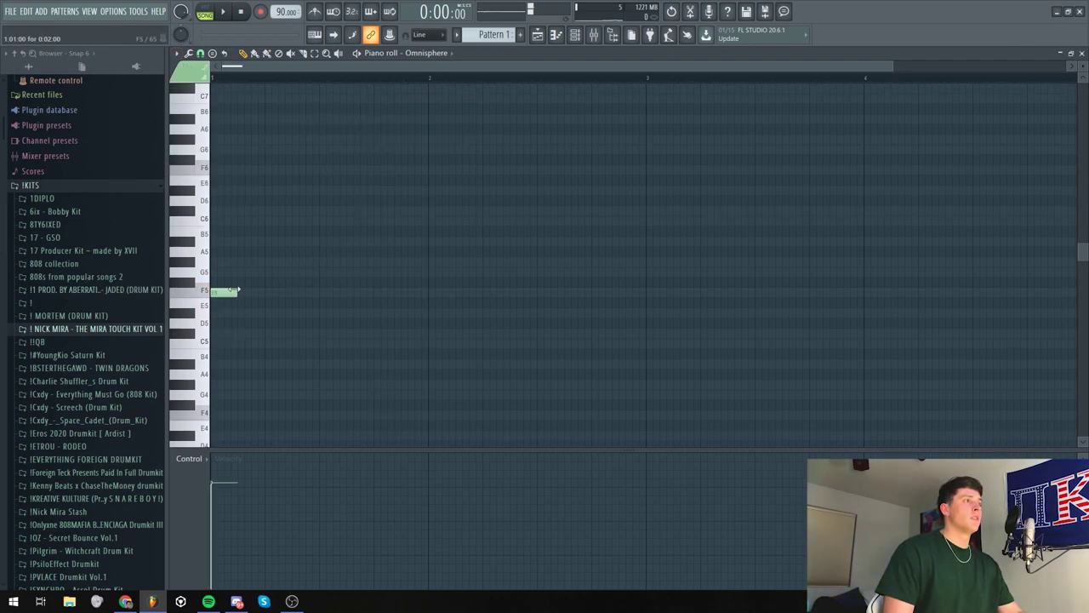
left_click_drag(234, 291, 414, 311)
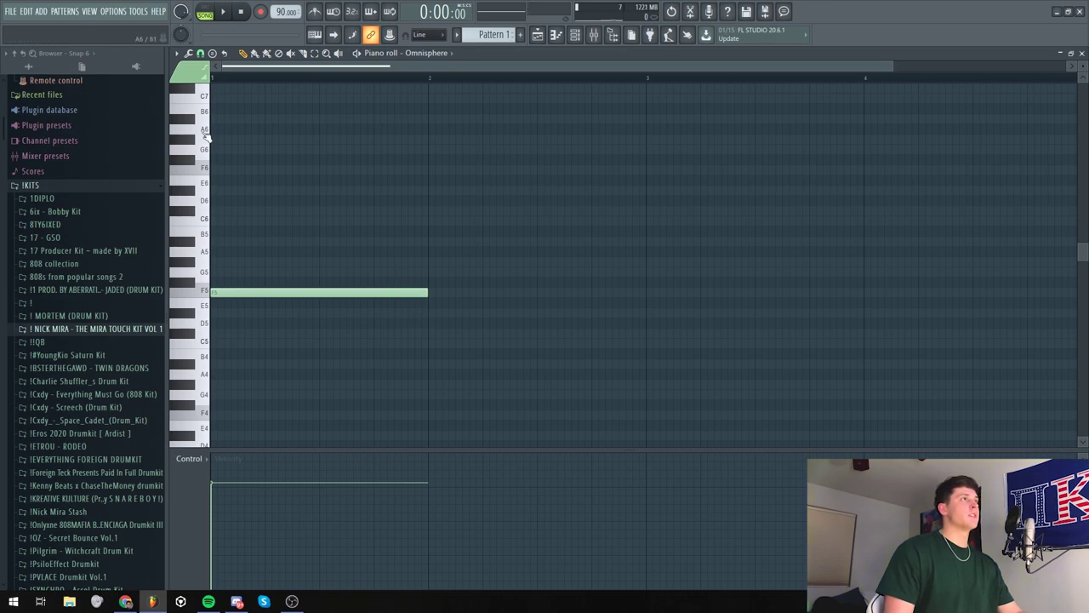
scroll(202, 68, "up", 2)
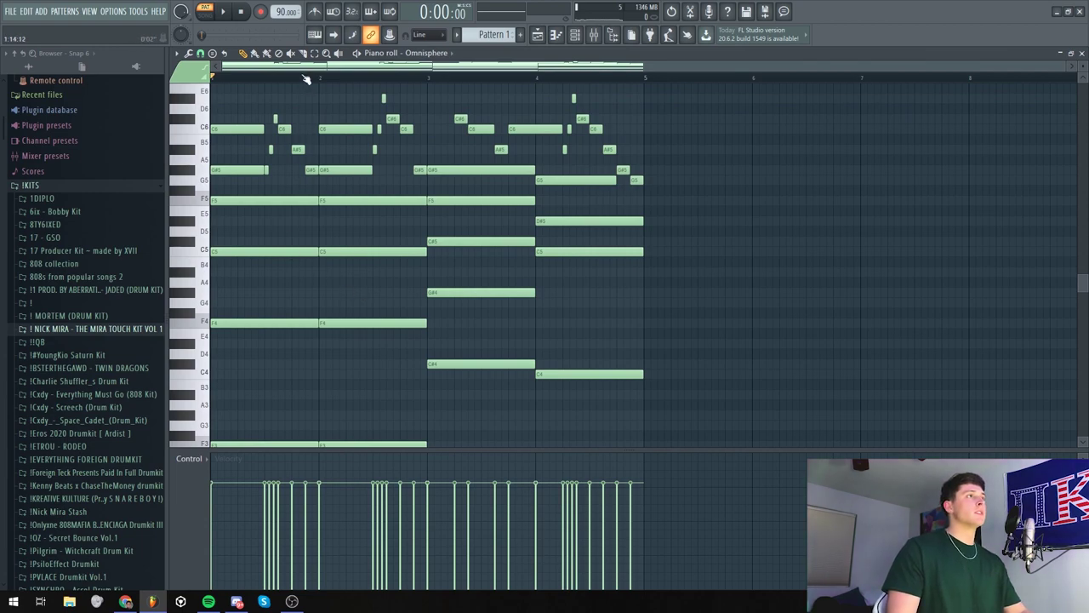
Play back the four-bar chord and melody pattern and look over its lower notes
key("space")
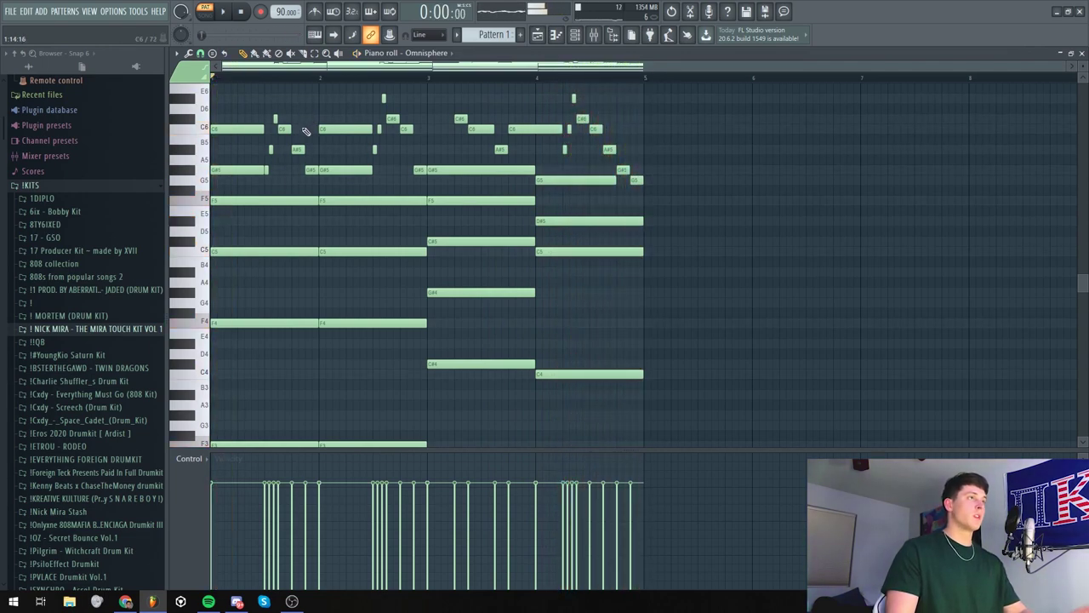
key("space")
scroll(300, 136, "down", 2)
scroll(259, 357, "up", 1)
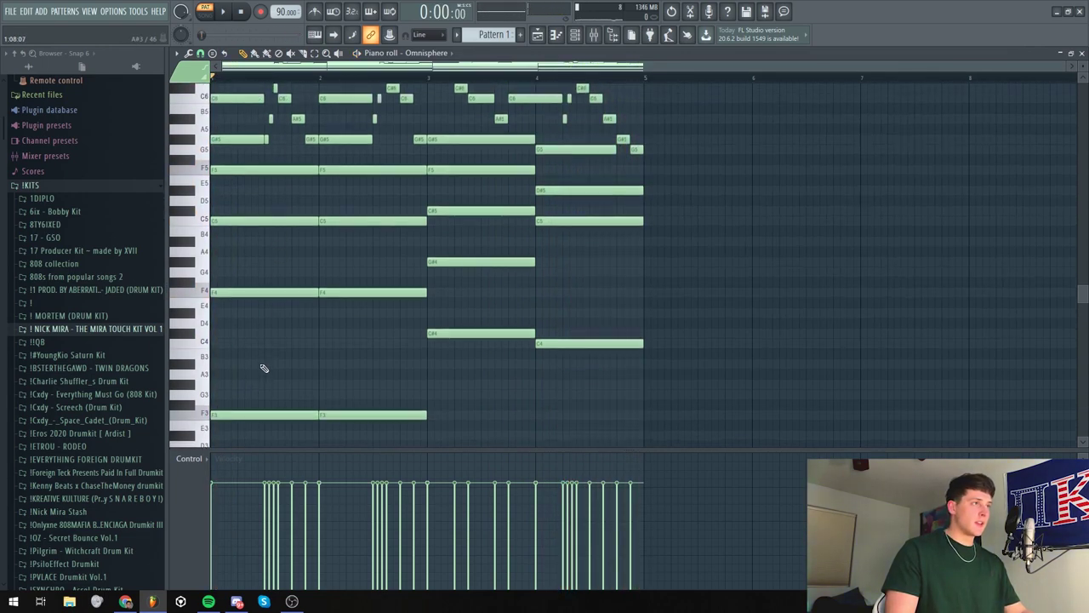
scroll(260, 360, "up", 1)
Strum the chord notes beneath the melody in all four bars with a slight start-time offset, preserving the note ends
left_click_drag(236, 357, 219, 248)
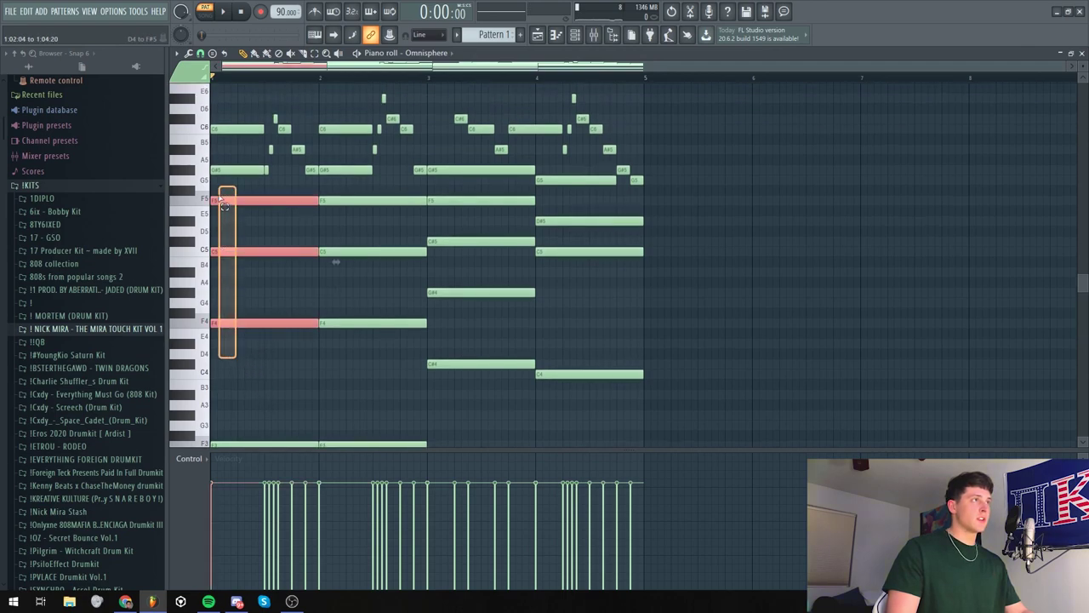
left_click_drag(216, 183, 216, 180)
left_click_drag(367, 358, 323, 187)
left_click_drag(491, 408, 452, 207)
left_click_drag(576, 408, 550, 221)
key("alt+s")
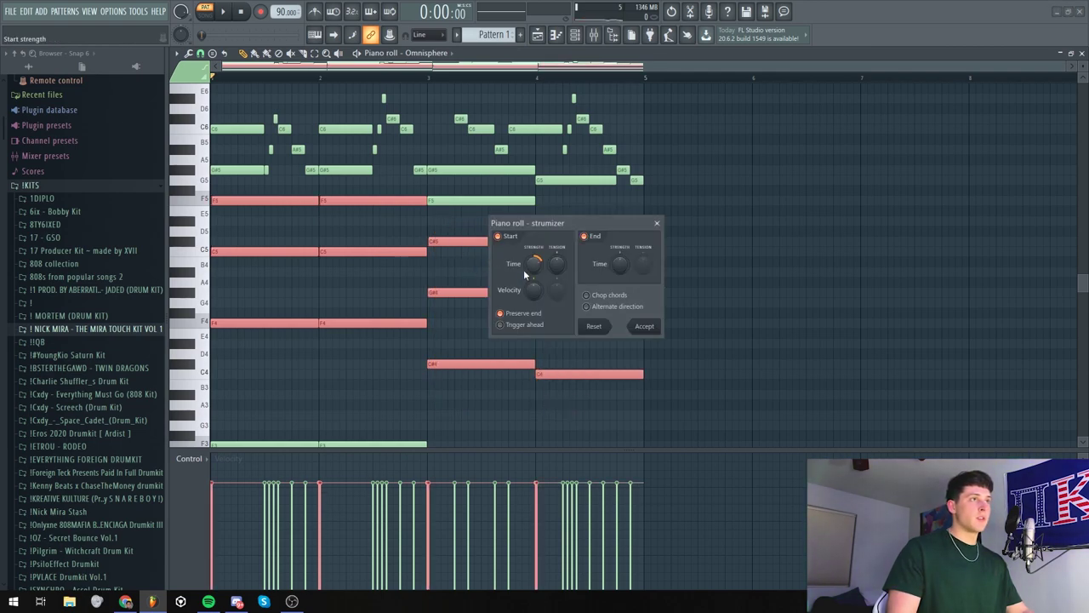
key("space")
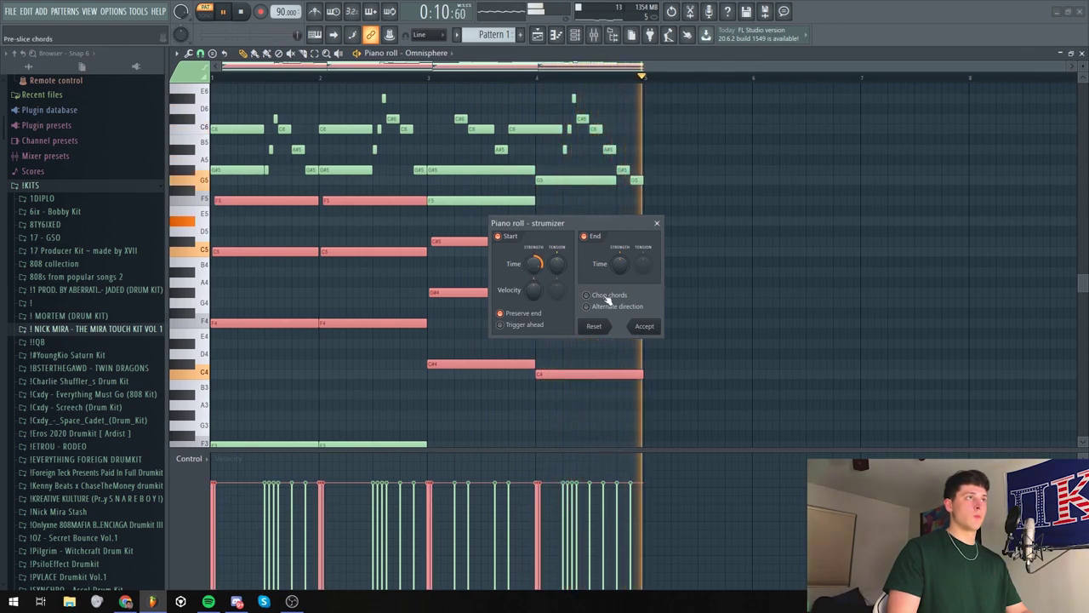
left_click(644, 327)
left_click(338, 379)
scroll(342, 366, "down", 3)
key("space")
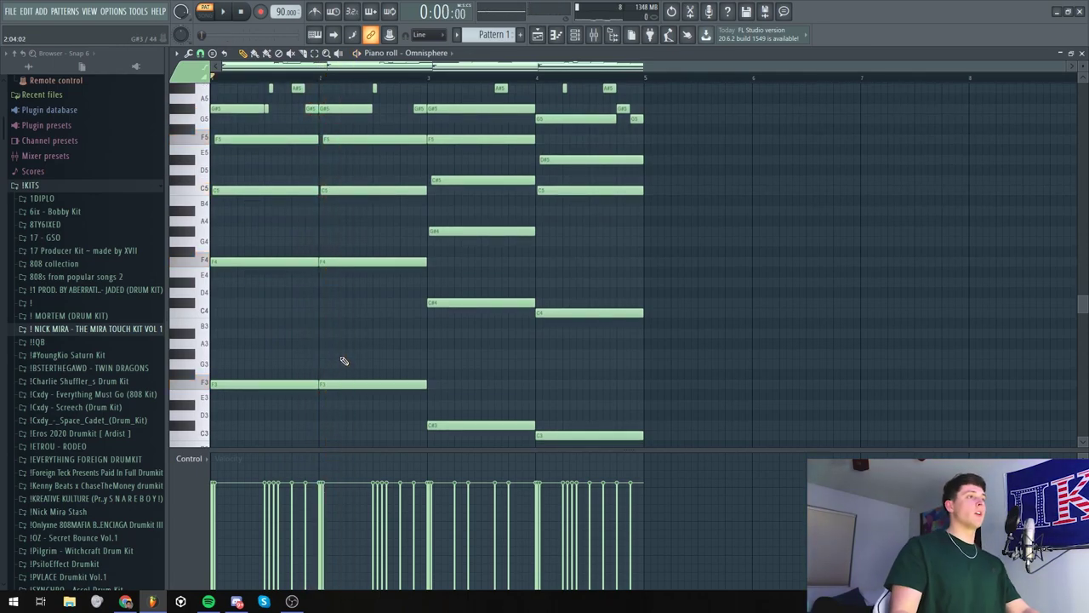
Randomize the velocity levels of the notes with a bipolar strength of -11%
key("alt+r")
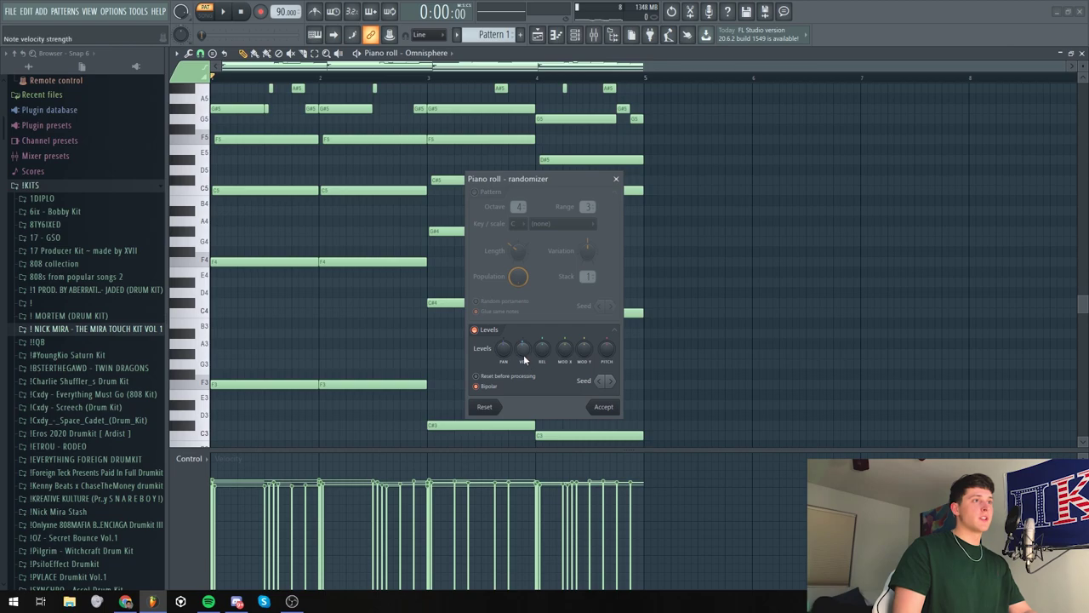
left_click_drag(525, 361, 525, 371)
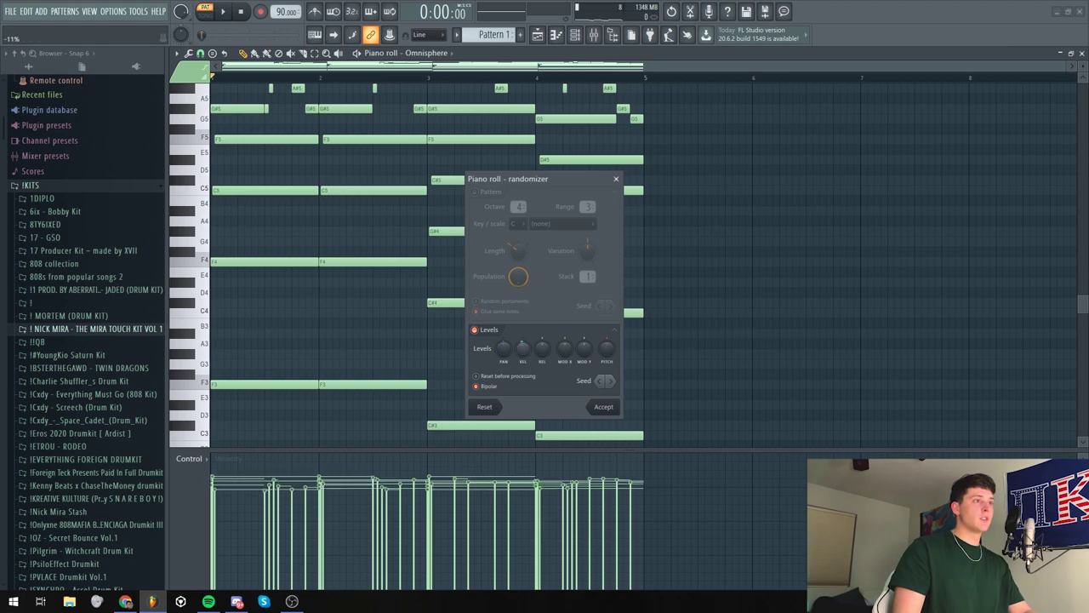
left_click(603, 407)
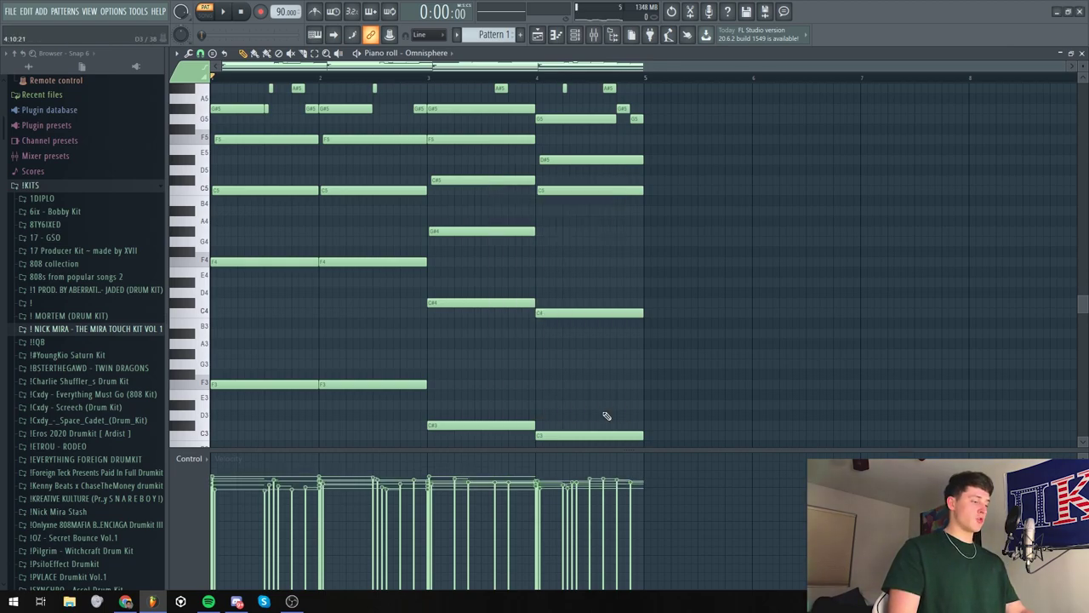
Clear the note selection and play back the strummed pattern with its randomized velocities
key("ctrl+a")
scroll(304, 309, "down", 1)
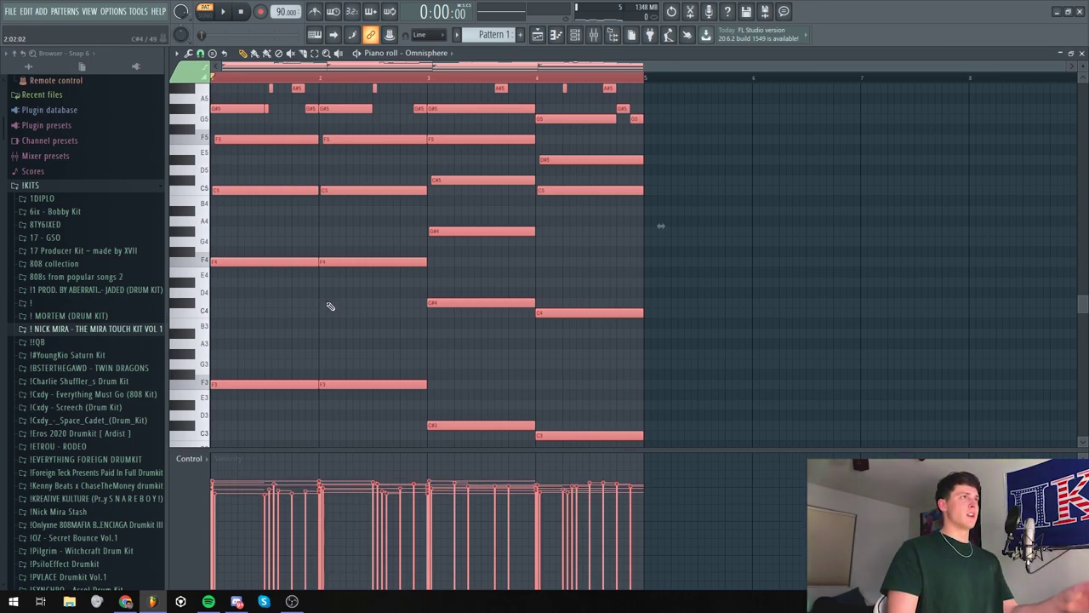
key("ctrl+d")
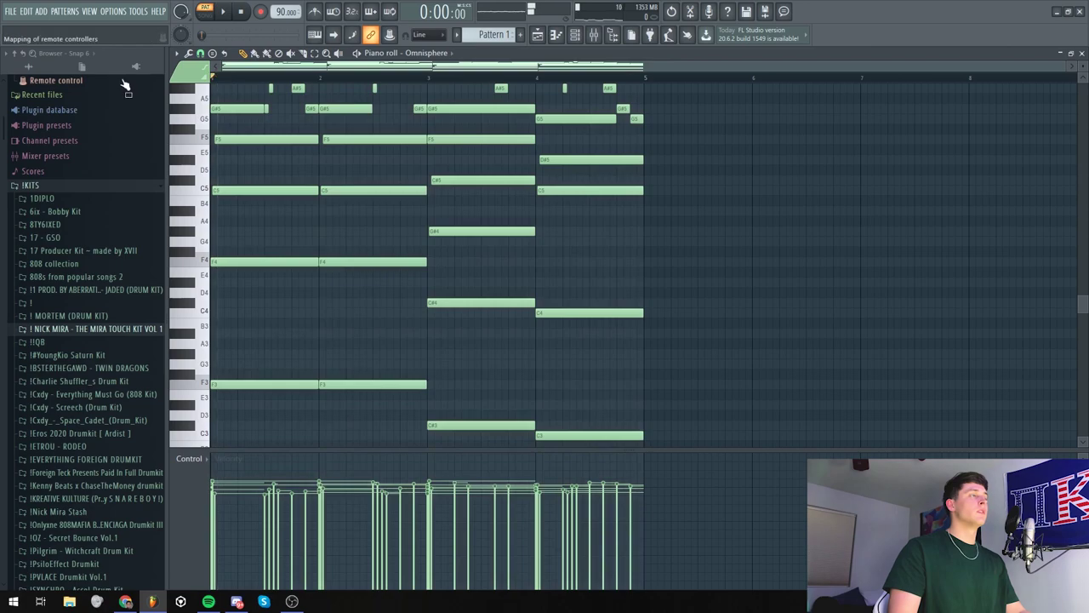
key("space")
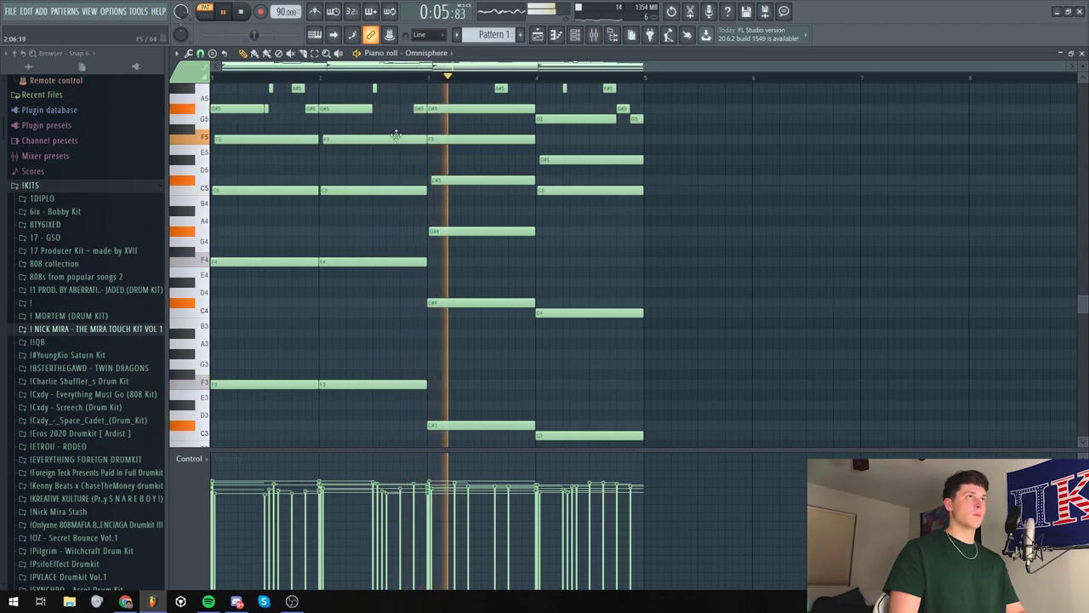
key("space")
Add a second Omnisphere channel and browse the Keyscape Library directory for a piano patch
left_click(575, 35)
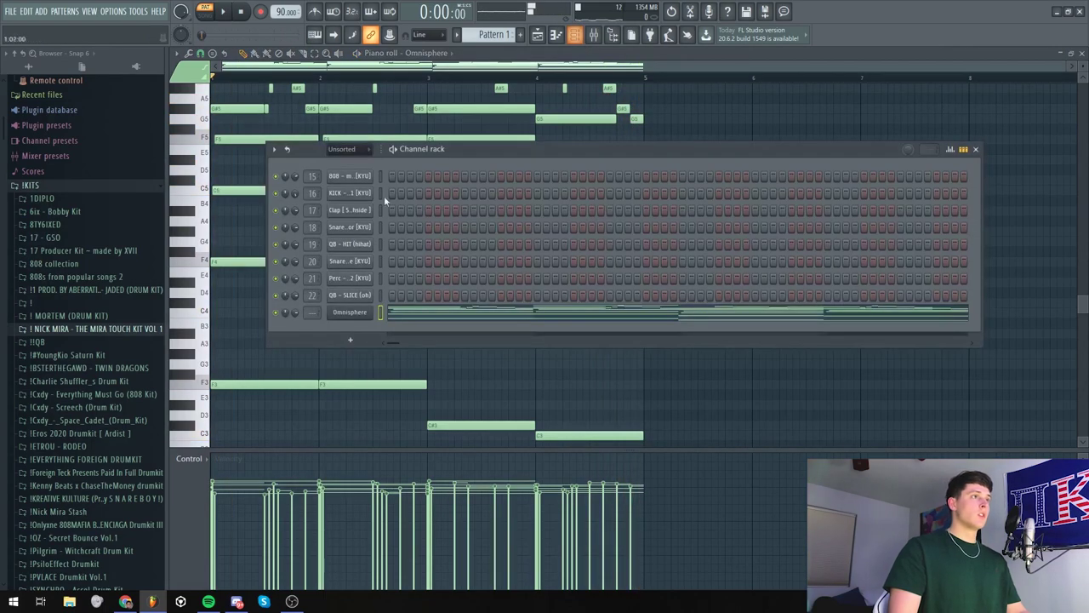
left_click(352, 341)
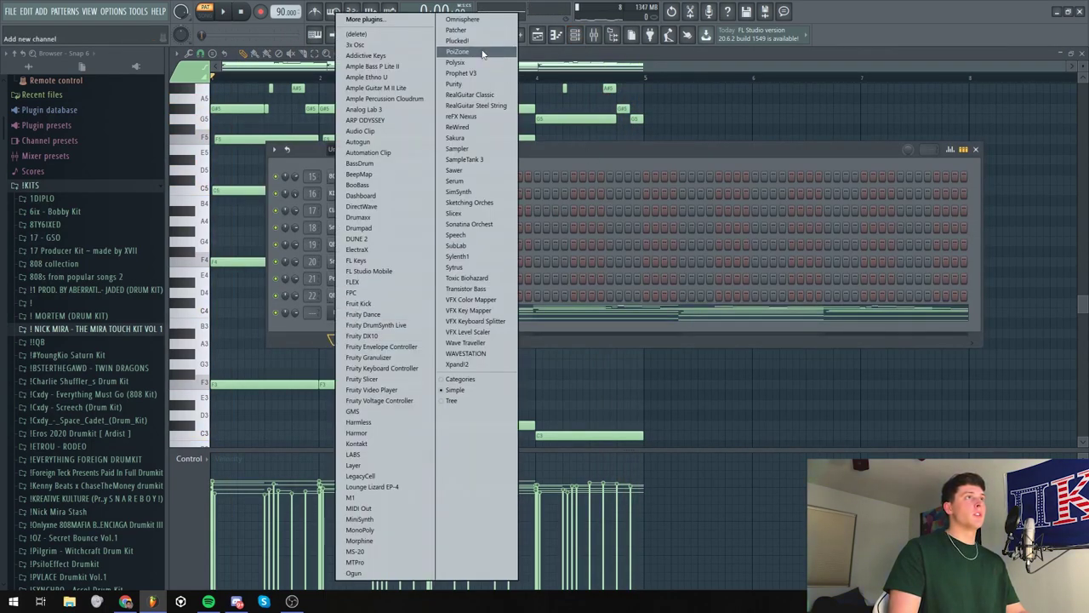
left_click(464, 20)
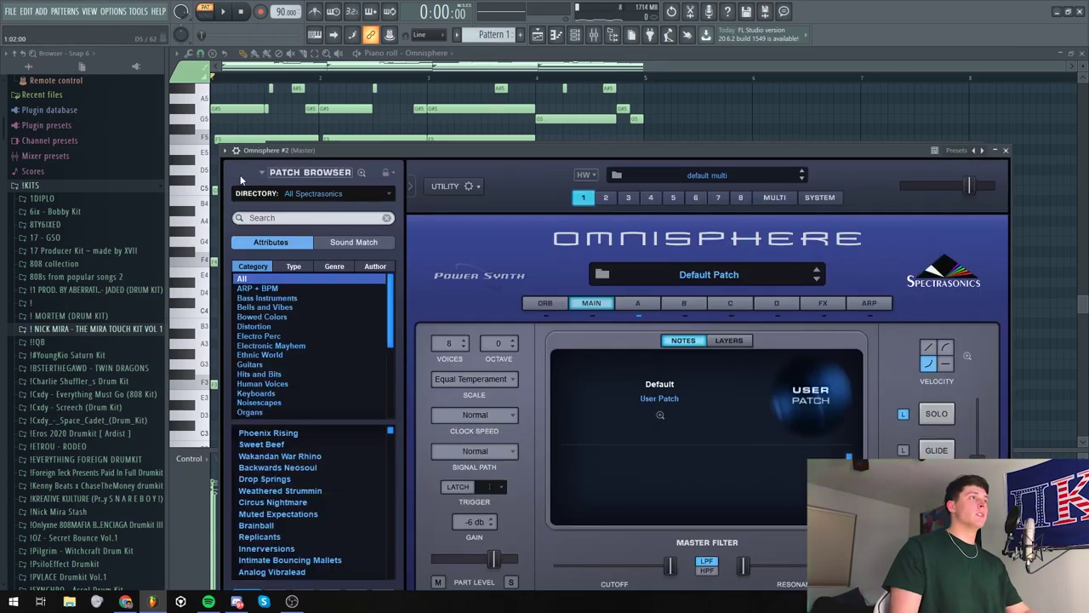
left_click(302, 194)
left_click(357, 261)
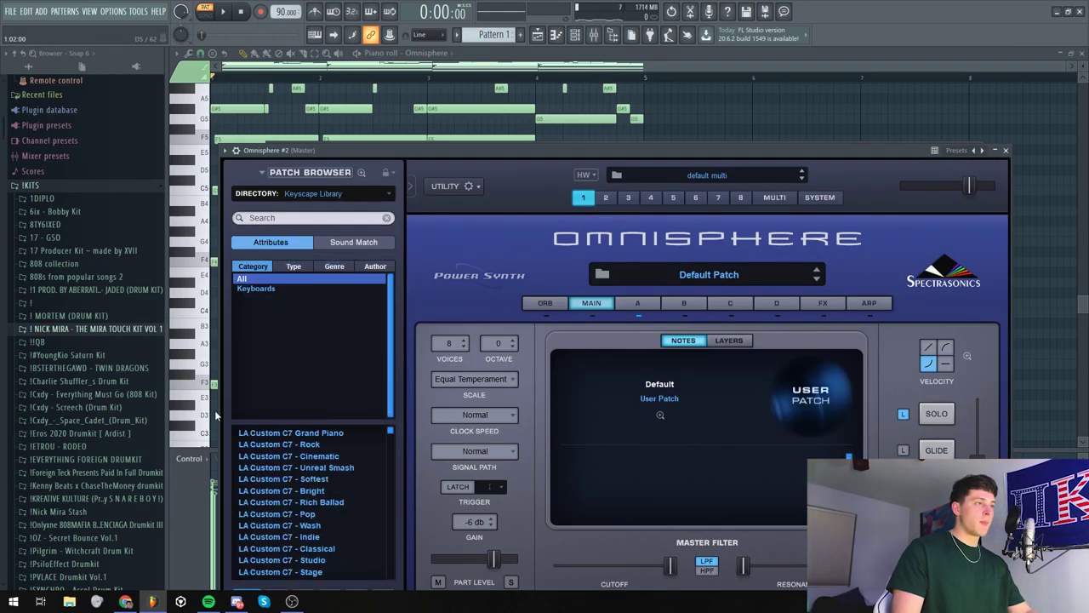
scroll(301, 473, "up", 4)
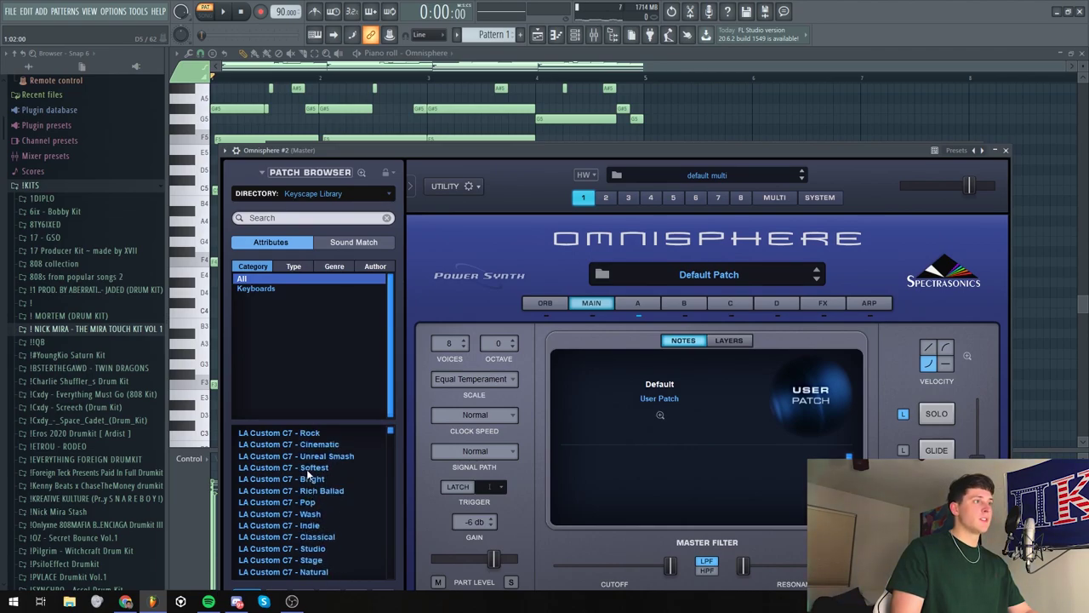
left_click(1007, 150)
Route the two Omnisphere channels to mixer inserts 1 and 2 during playback, and return to the Omnisphere #2 piano roll
key("space")
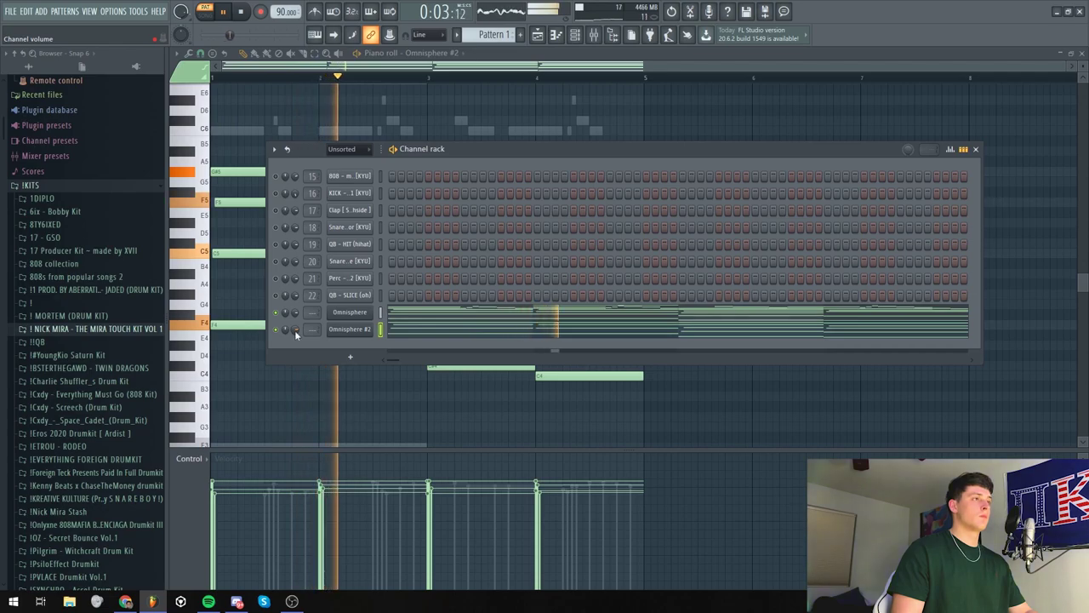
key("ctrl+l")
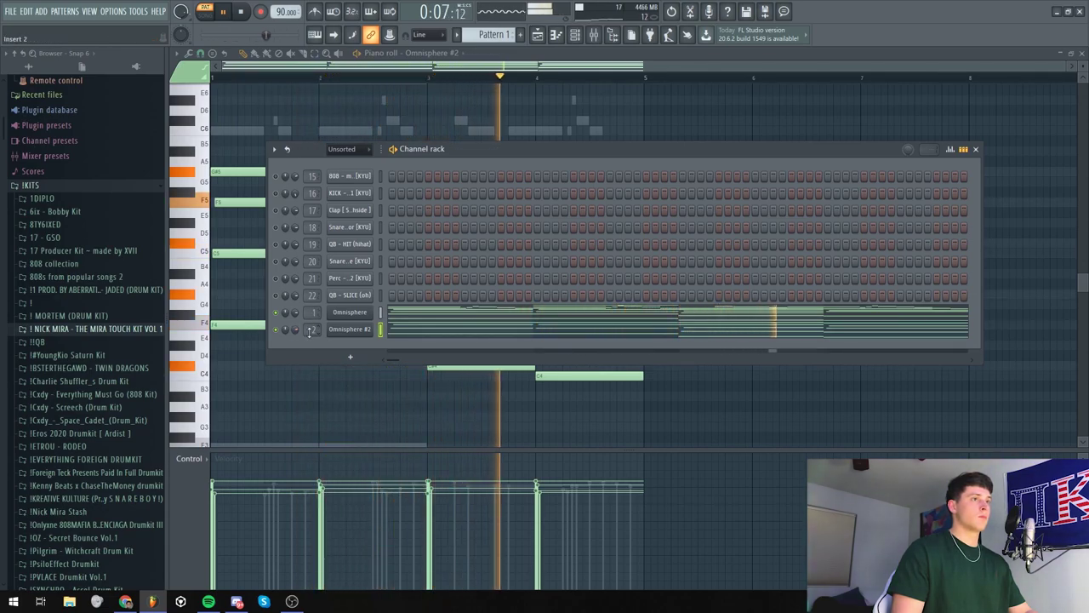
key("F6")
scroll(745, 247, "up", 1)
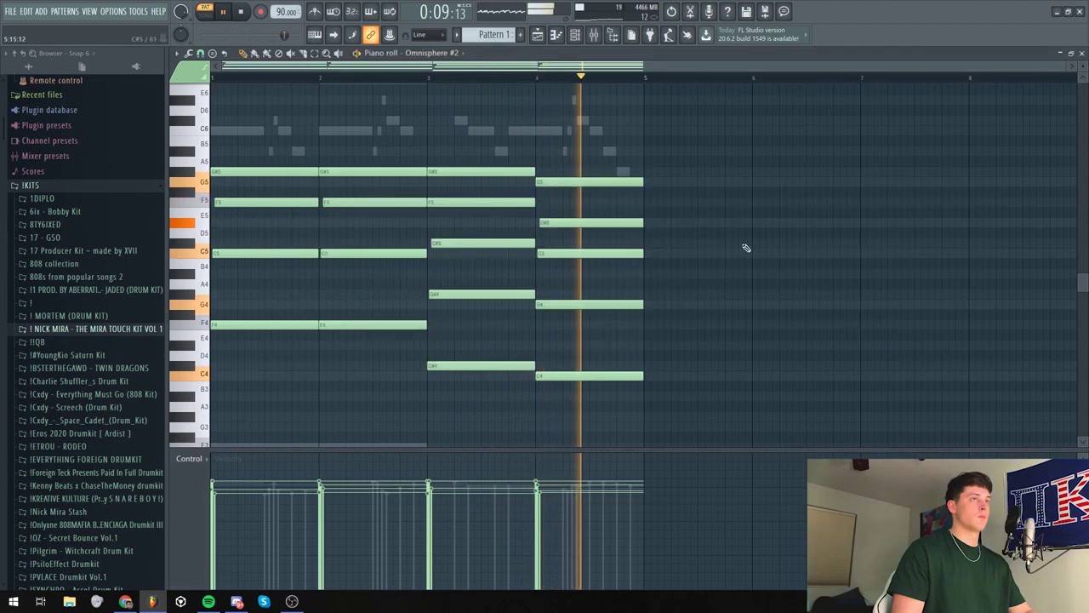
key("space")
Shorten all the chord notes in bar 4 of Omnisphere #2 to three beats
scroll(745, 248, "down", 1)
left_click_drag(652, 321, 627, 401)
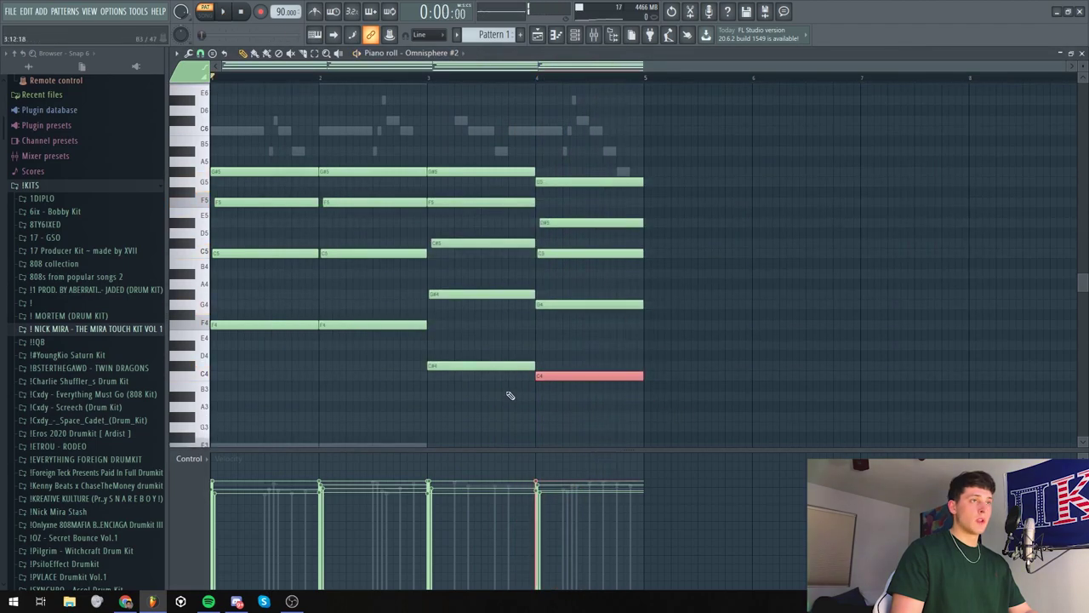
left_click_drag(643, 181, 615, 181)
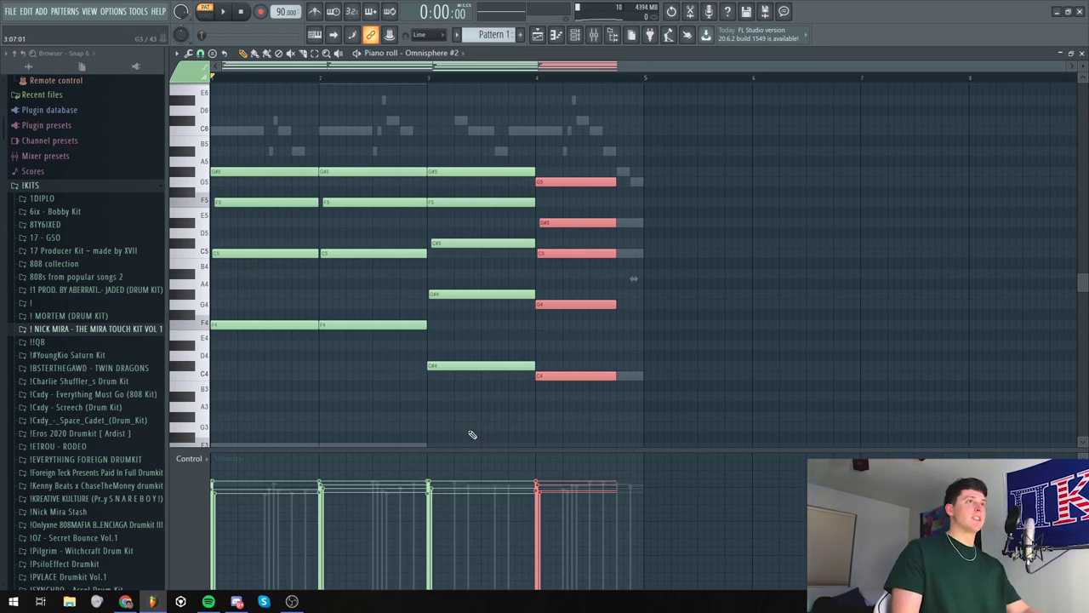
key("ctrl+d")
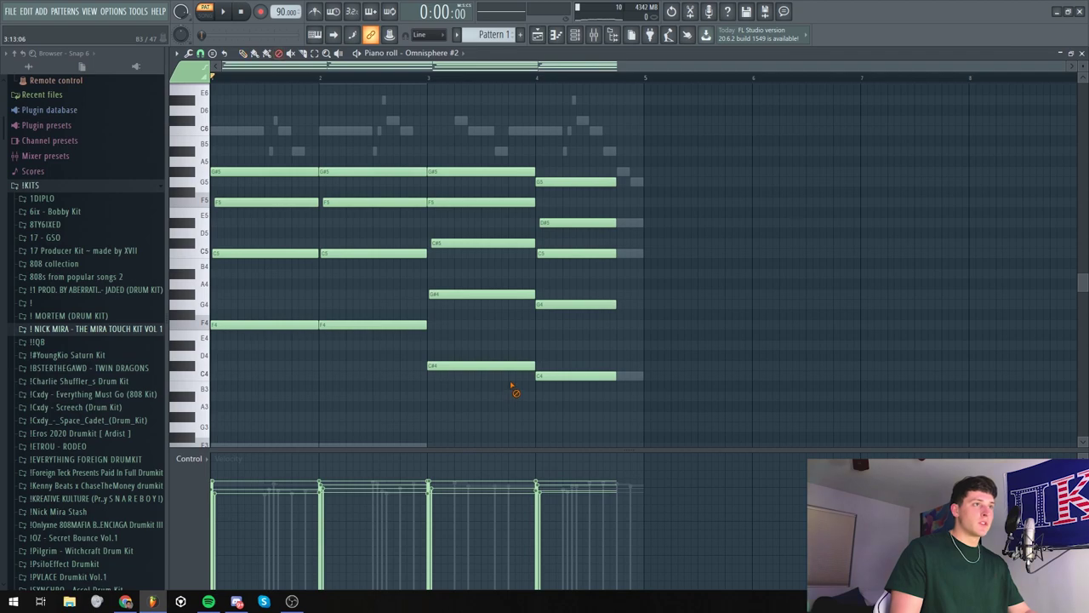
Strum the short four-note chord at the end of bar 2
left_click_drag(513, 173, 627, 170)
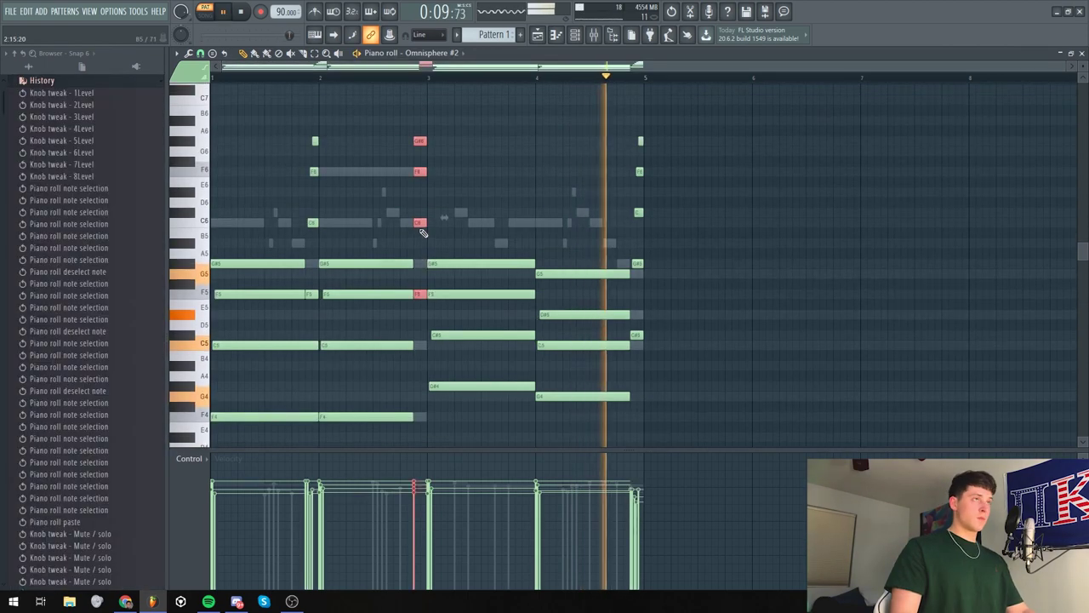
key("alt+s")
left_click(644, 327)
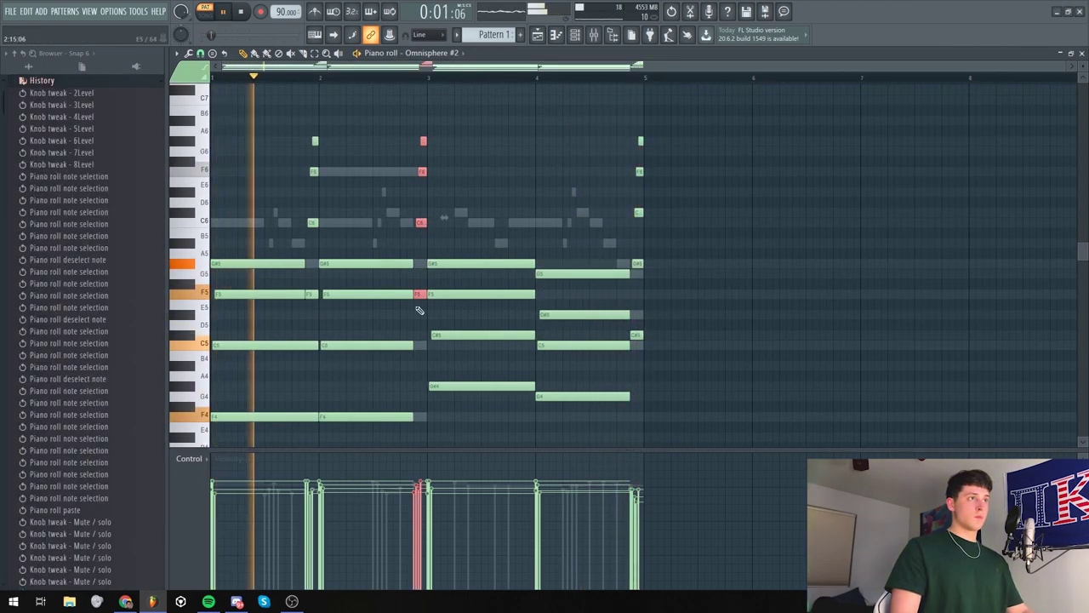
Extend the long C5 and F4 notes in bar 2 to the end of the bar
left_click_drag(414, 345, 427, 346)
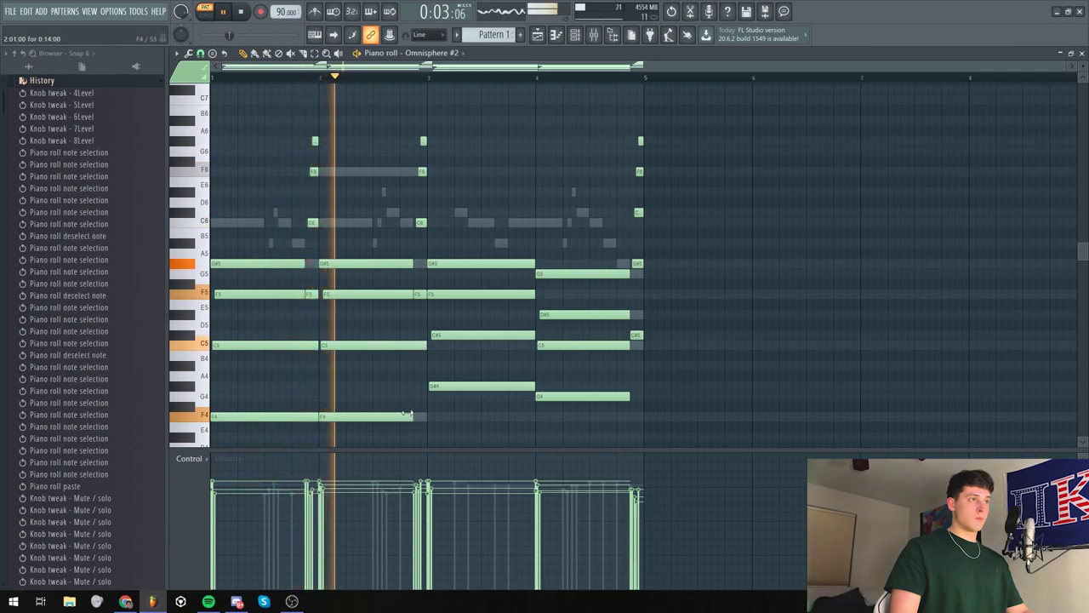
scroll(491, 426, "down", 3)
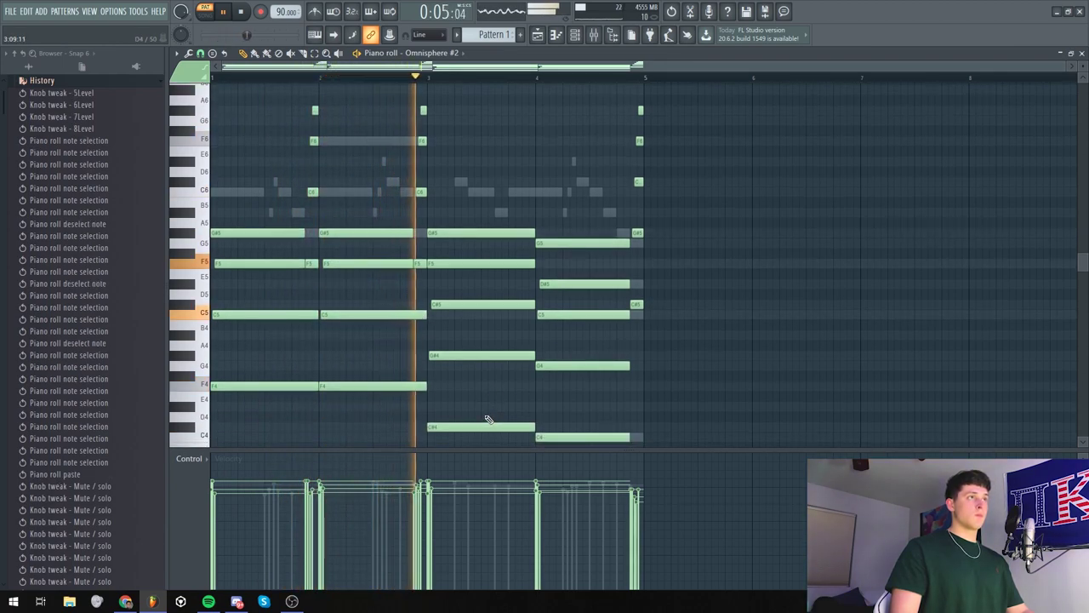
scroll(488, 413, "down", 2)
scroll(488, 413, "up", 2)
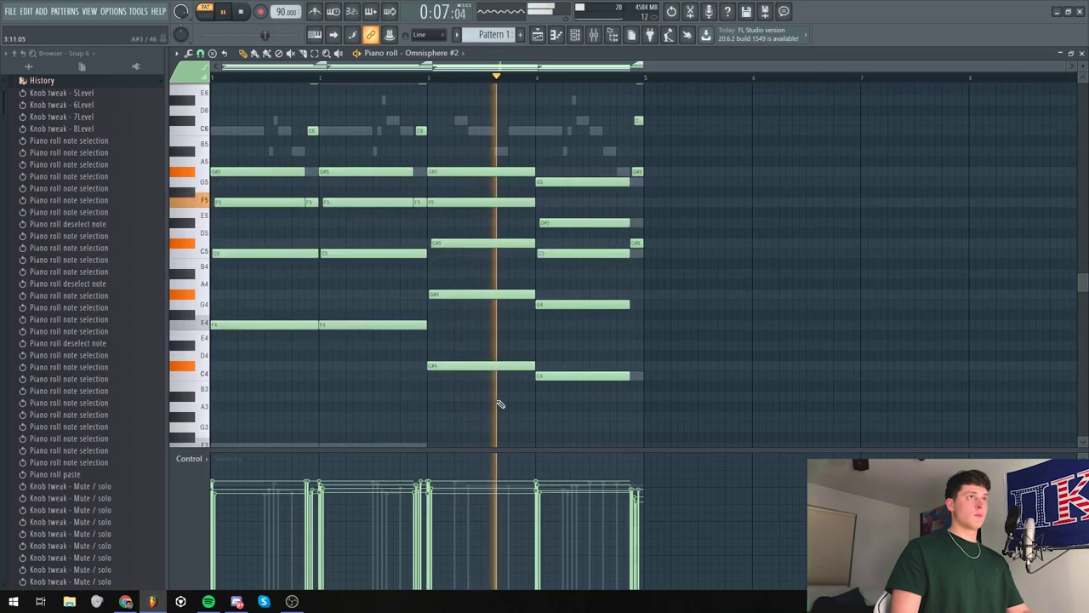
Add EchoBoy to the Soundtoys Effect Rack on mixer Insert 1
scroll(485, 389, "up", 2)
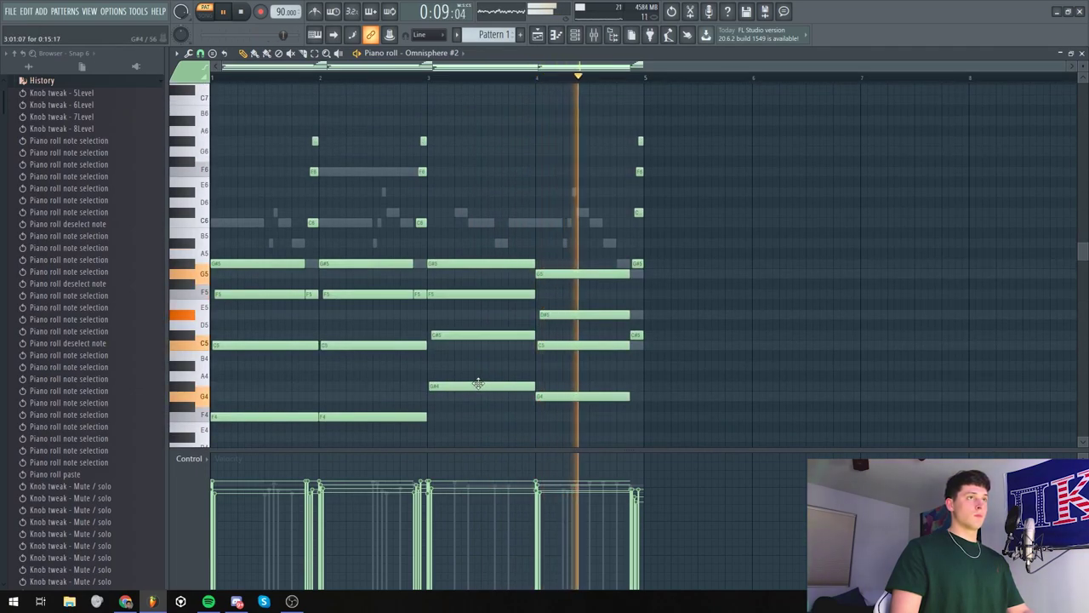
key("F6")
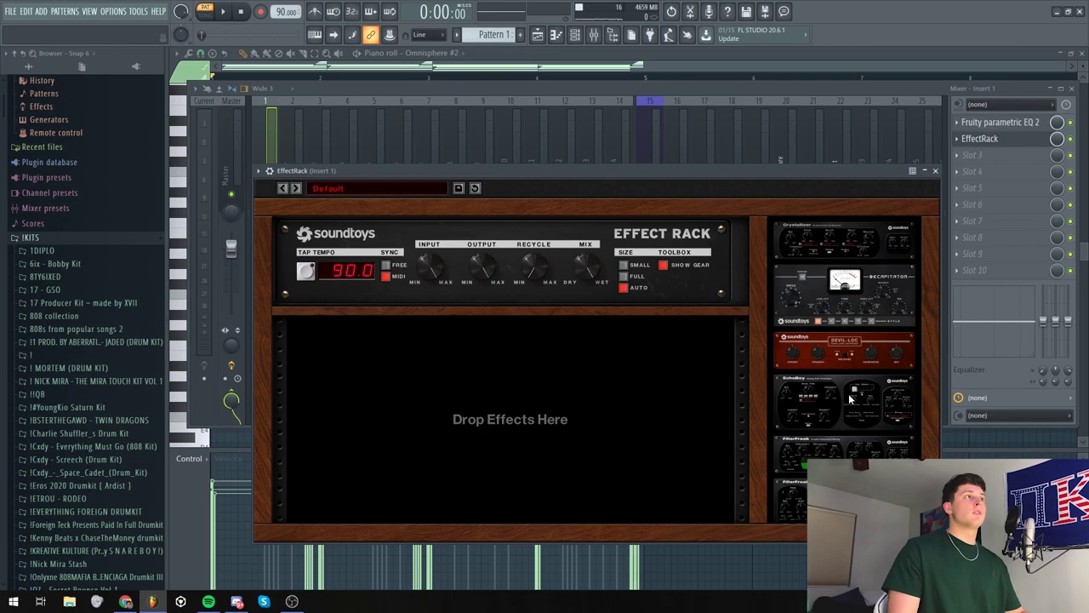
left_click_drag(849, 393, 519, 362)
left_click_drag(452, 163, 445, 119)
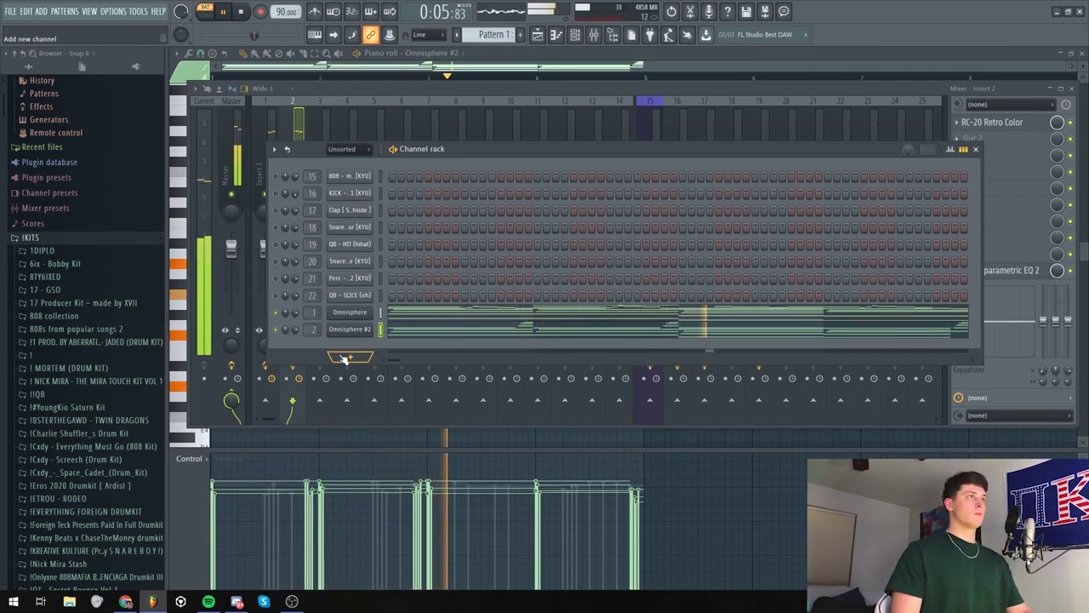
Balance the two melody tracks by lowering the Insert 1 fader to -0.8 dB and bringing Insert 2 down further
key("F6")
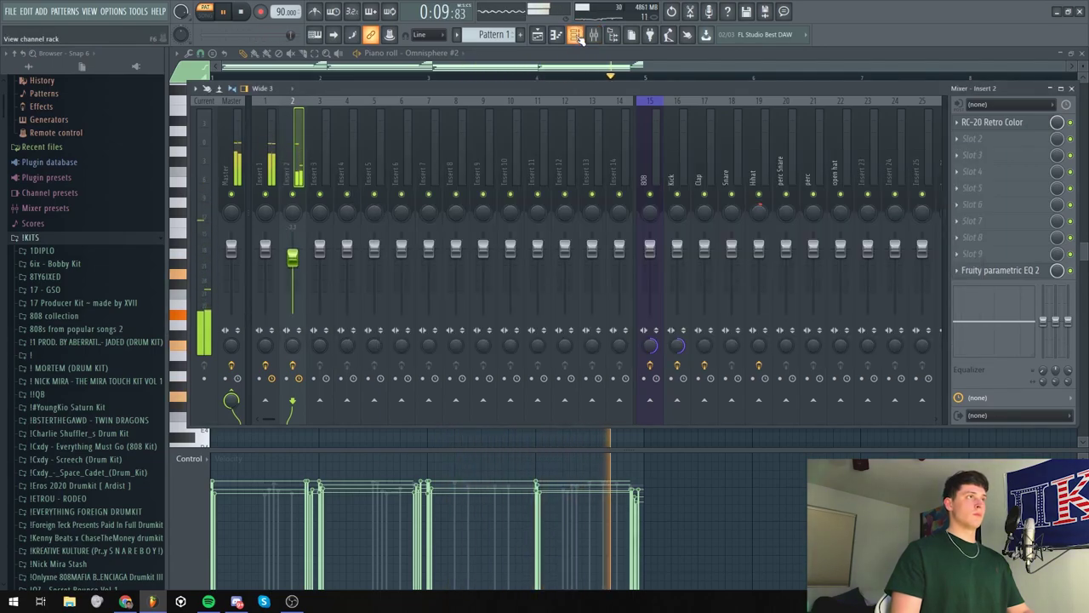
left_click(239, 152)
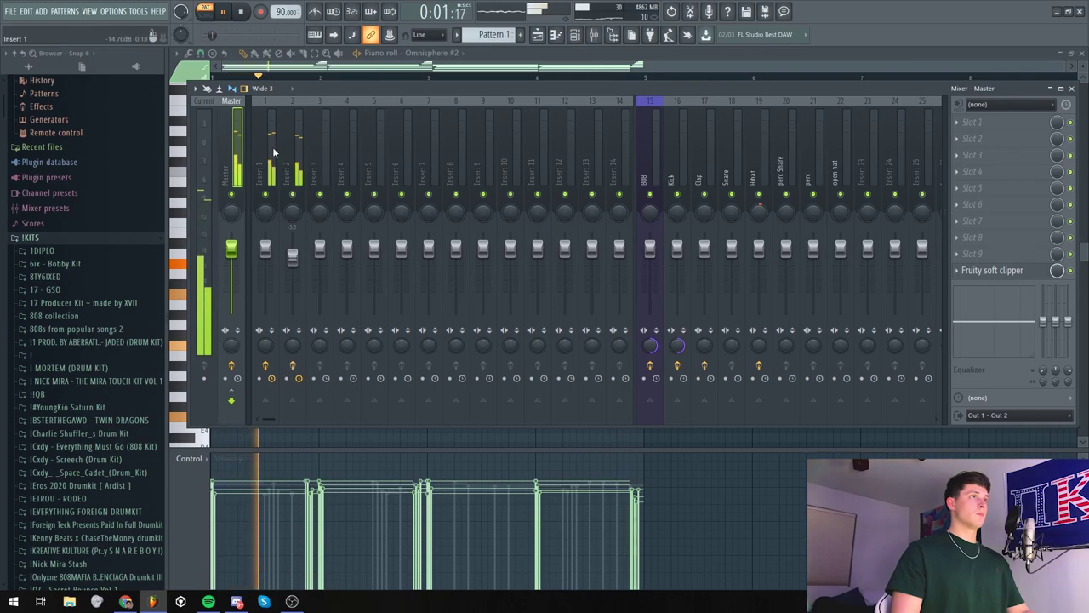
left_click(273, 146)
left_click(292, 258)
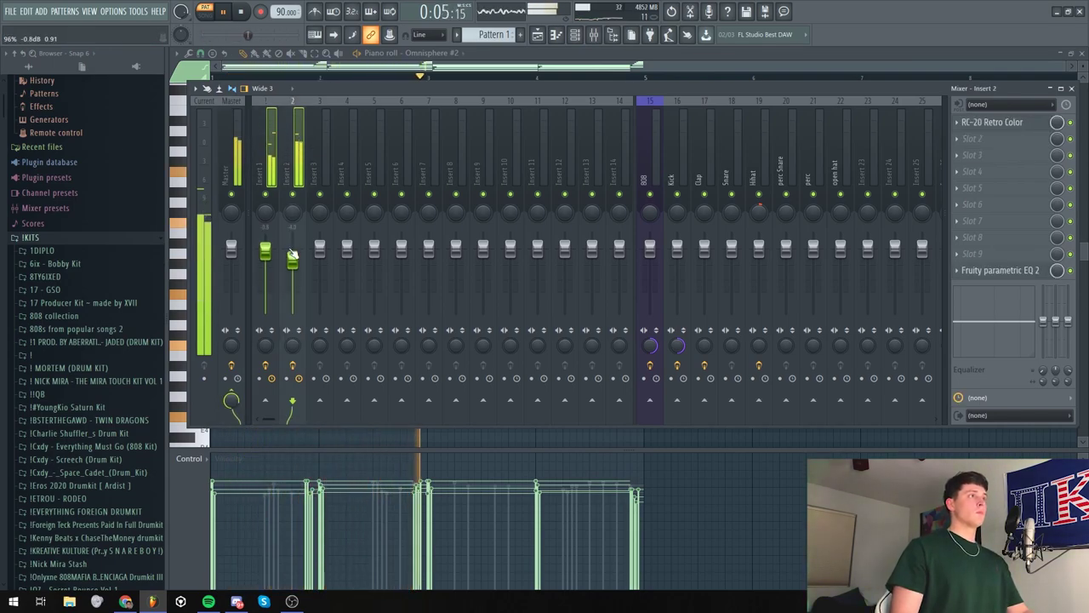
key("space")
Add an ElectraX instrument channel below Omnisphere #2 and close its plugin window
key("F6")
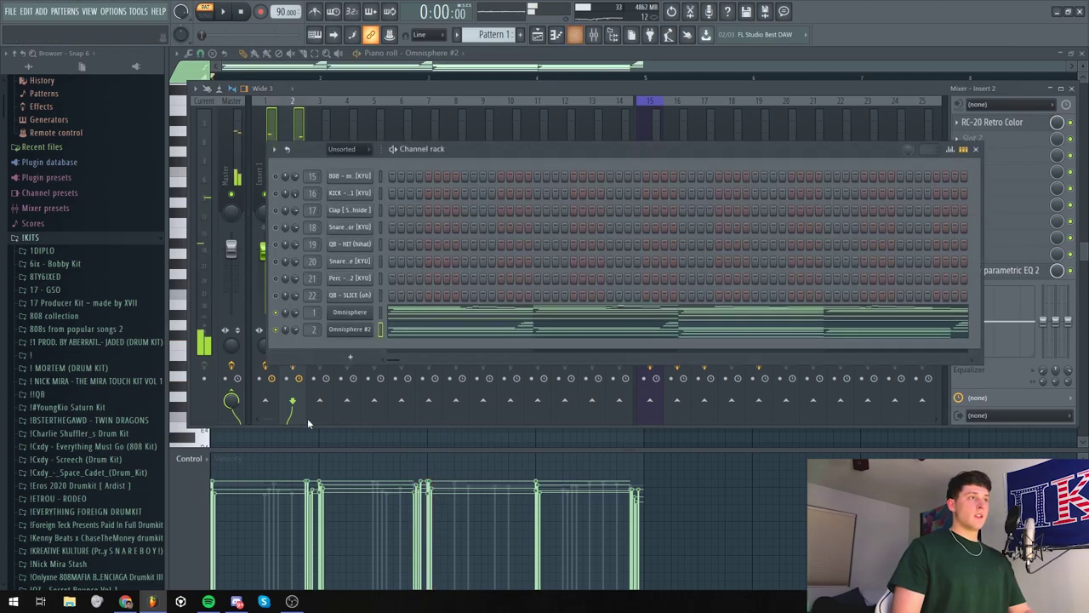
left_click(349, 360)
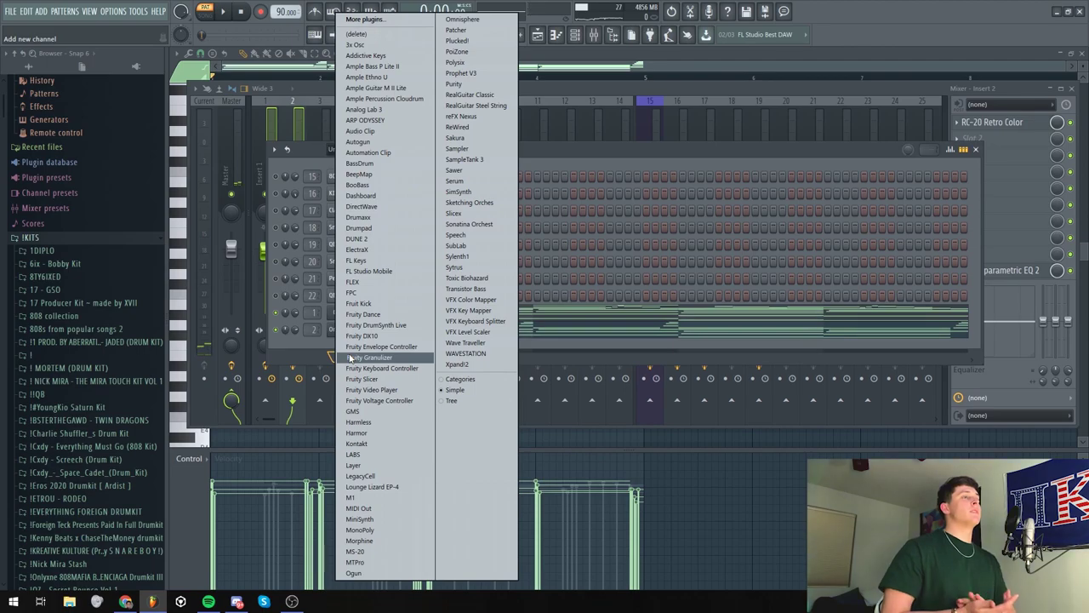
left_click(399, 255)
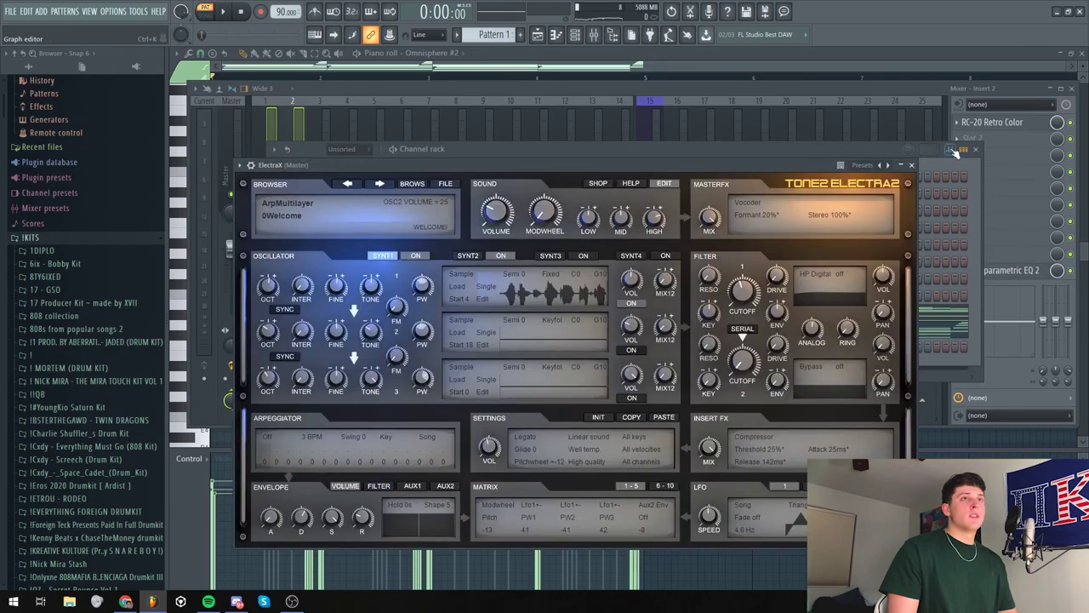
key("Escape")
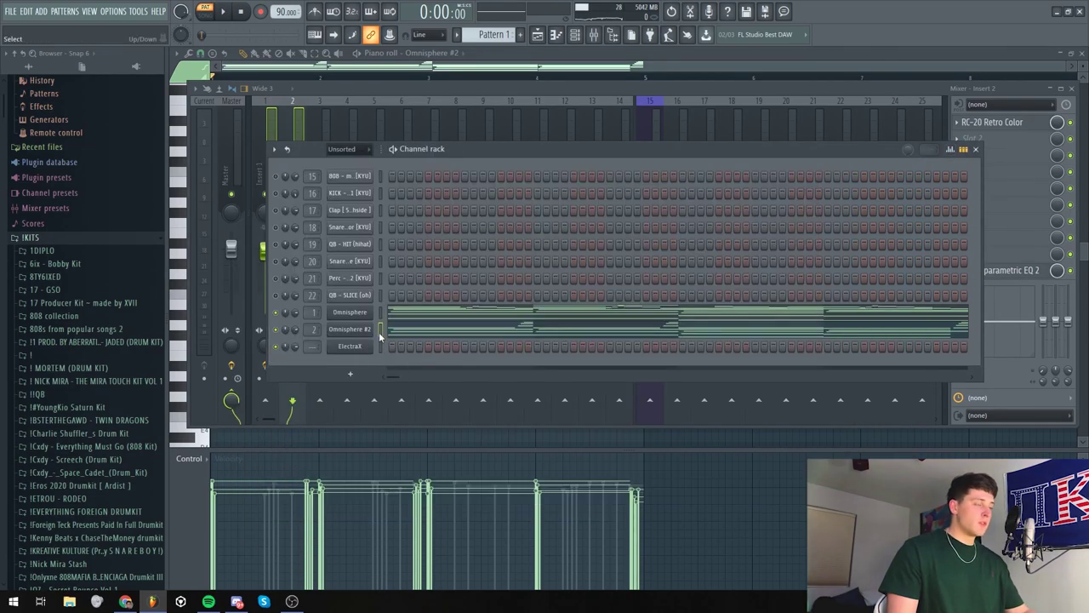
Paste the Omnisphere #2 chords into the ElectraX channel and remove the short chord at the end of bar 1
key("ctrl+v")
left_click(391, 347)
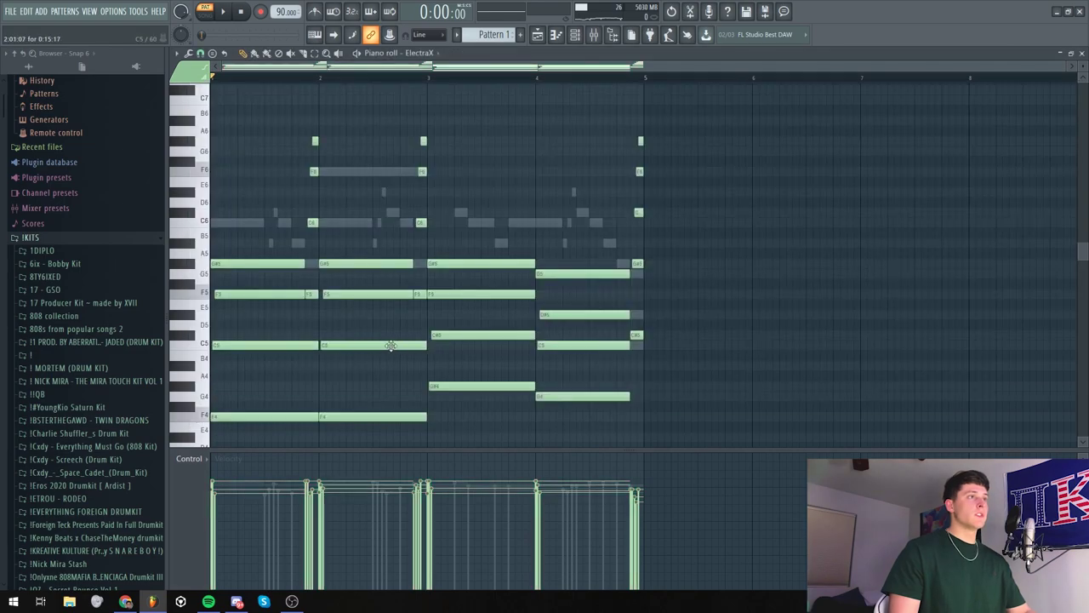
scroll(332, 204, "up", 1)
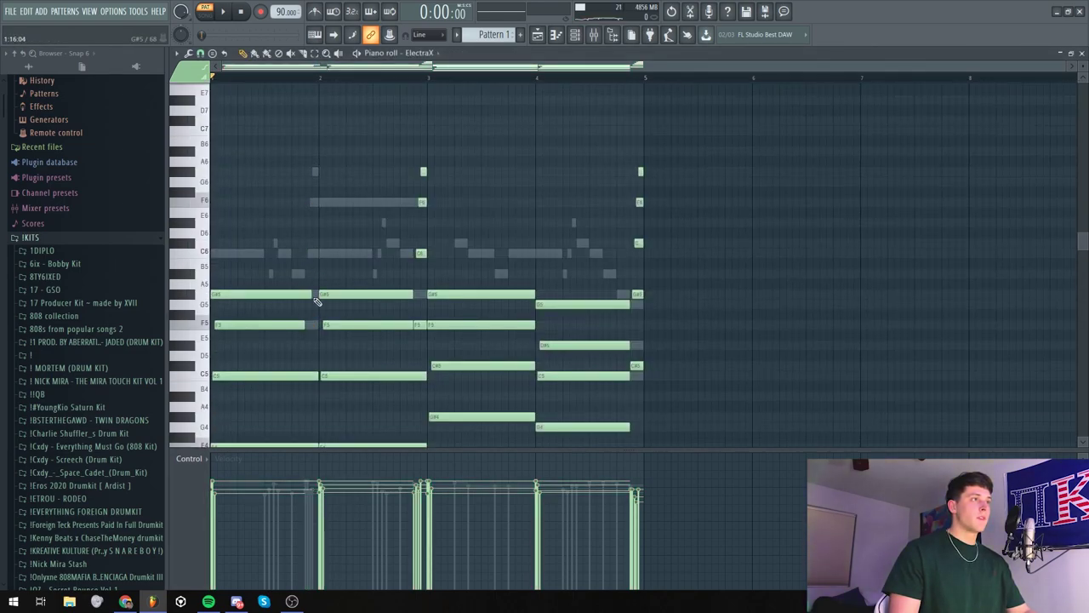
Switch the Cassette effect on Insert 4 to the next tape type during playback and close the plugin
key("F9")
key("space")
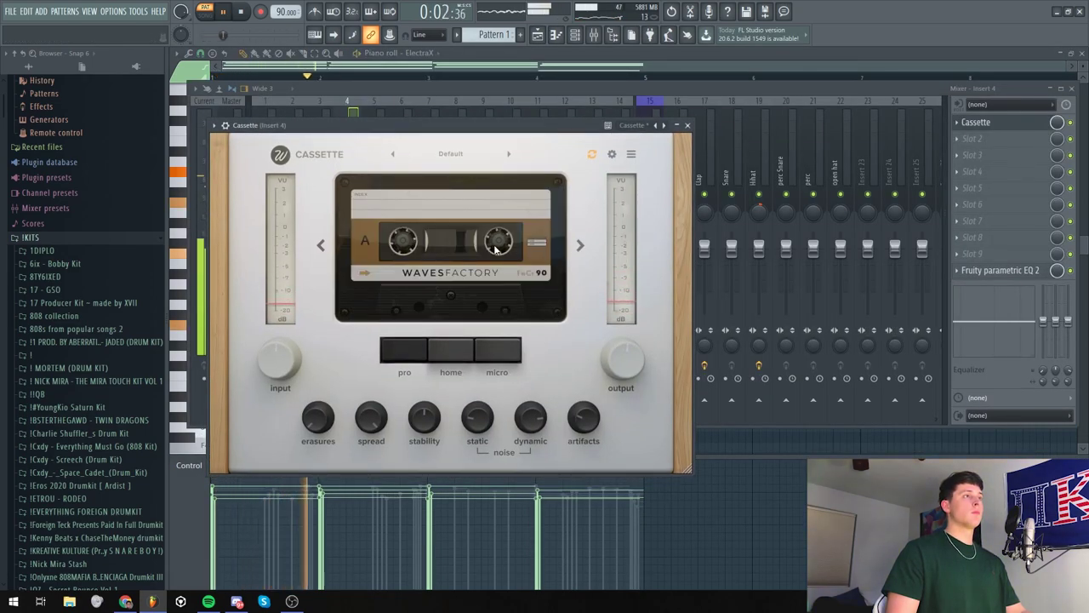
left_click(580, 245)
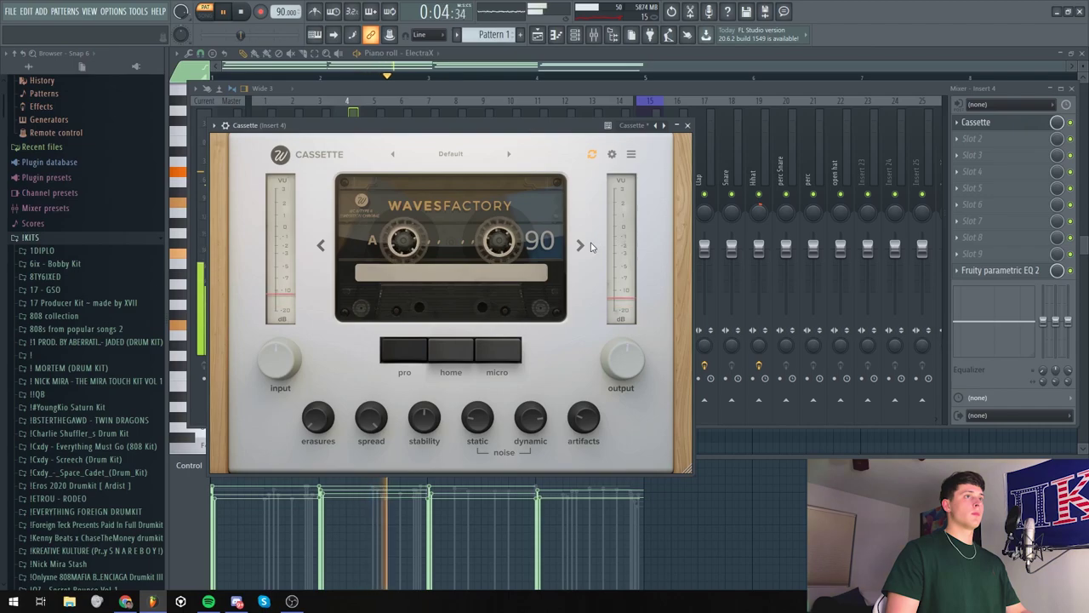
mouse_move(478, 428)
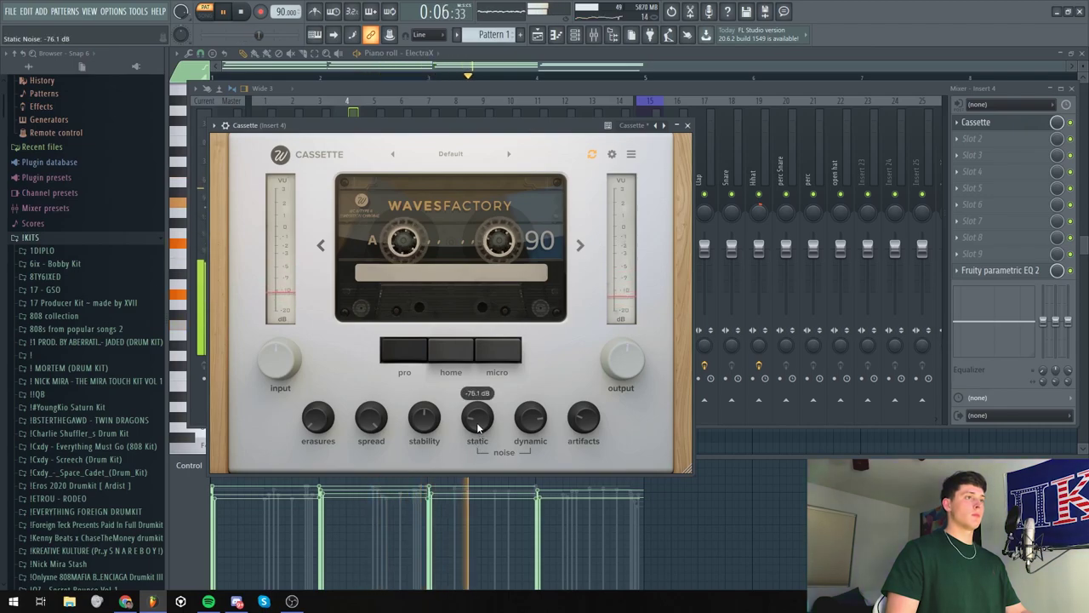
key("Escape")
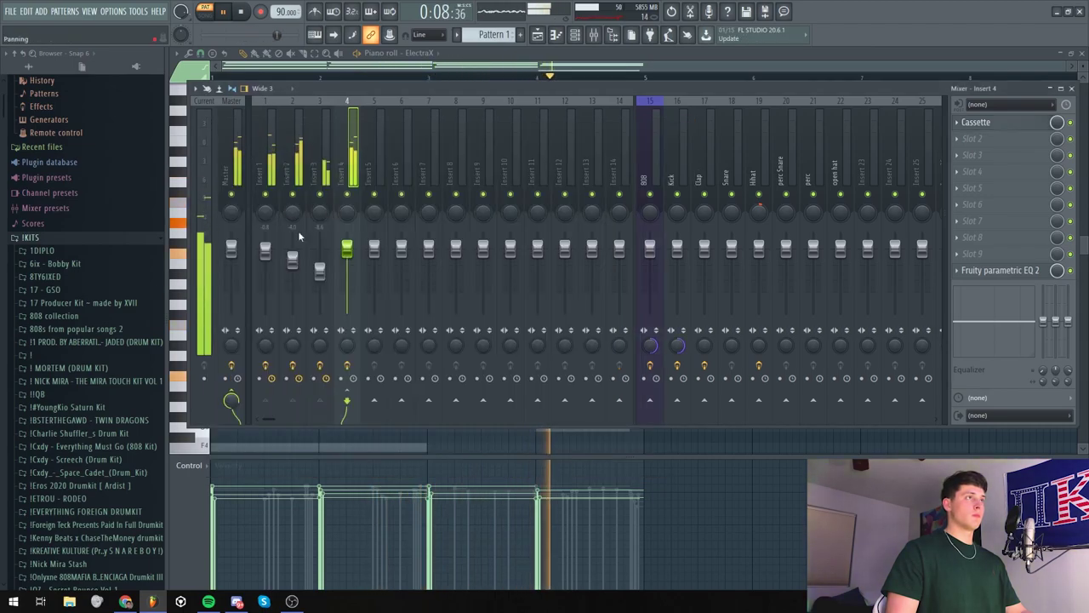
Lower the Insert 3 fader slightly, stop playback and return to the channel rack
left_click(319, 271)
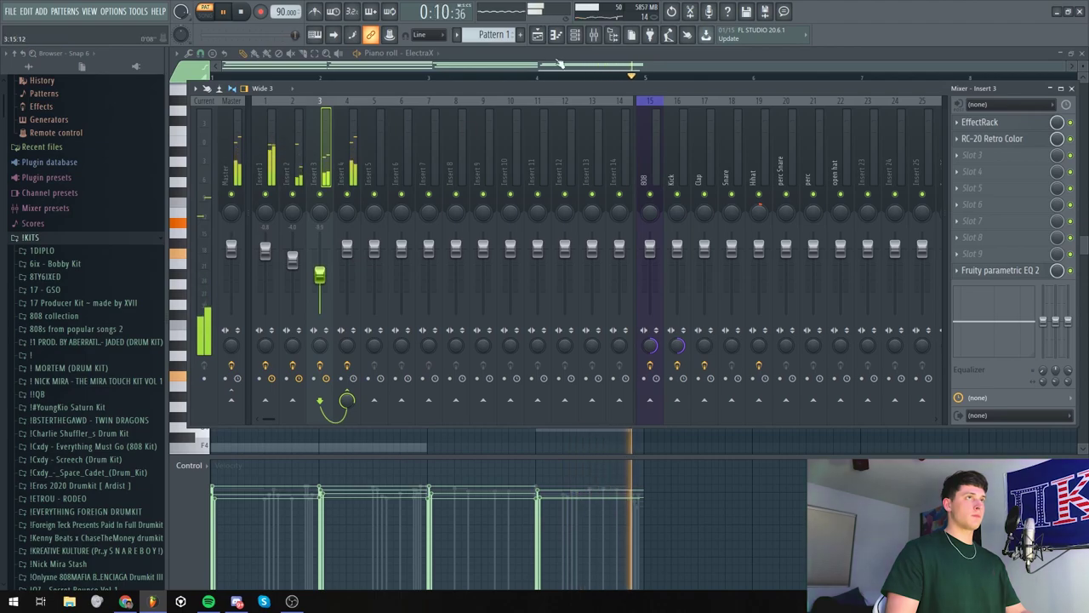
key("F9")
key("F6")
key("space")
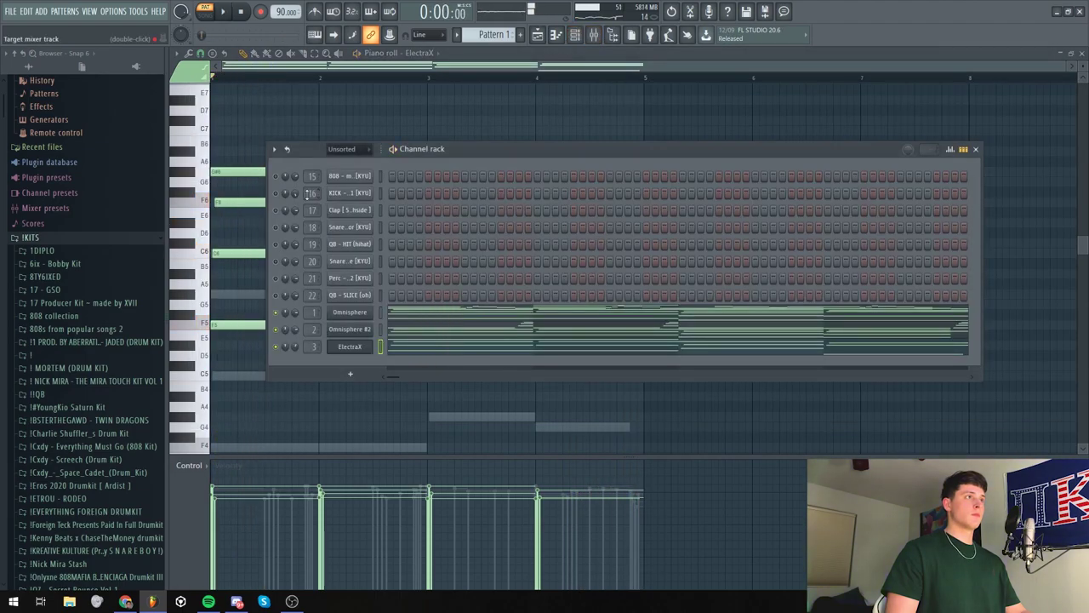
Unmute all the drum channels in the channel rack
right_click(282, 336)
key("Escape")
right_click(282, 349)
key("Escape")
Find the HI-HATS folder of kyu-stash within the !!QB kit and preview its hi-hat samples
scroll(101, 323, "down", 3)
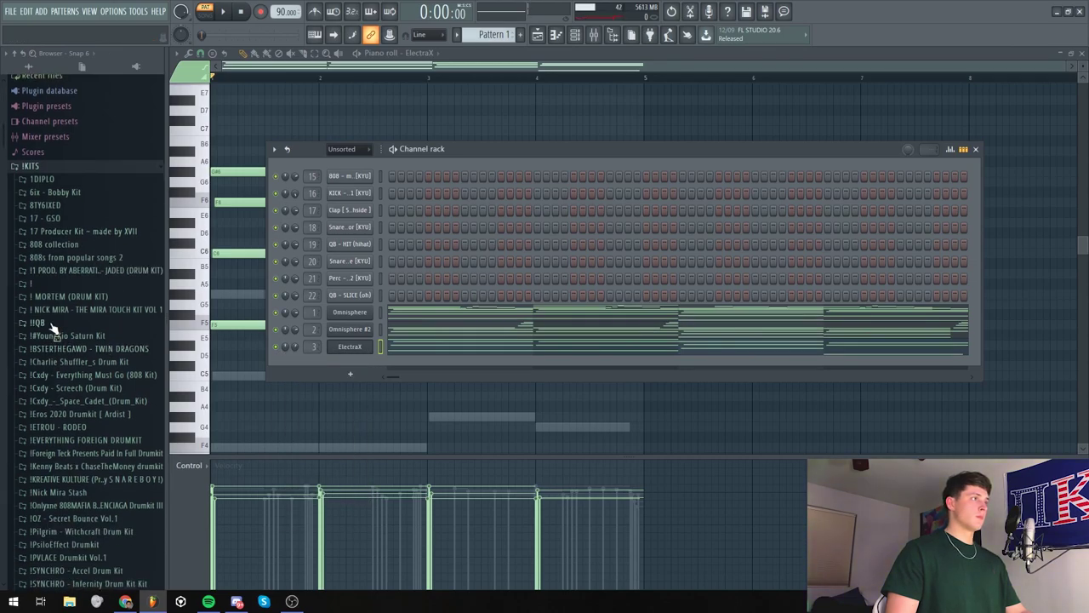
scroll(123, 332, "down", 3)
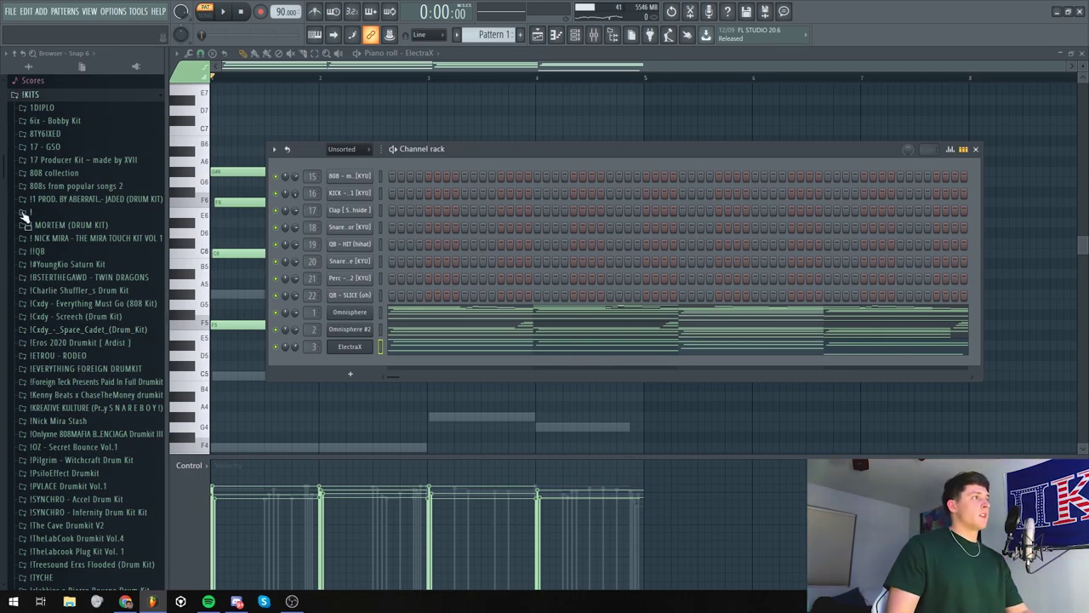
left_click(37, 252)
left_click(53, 278)
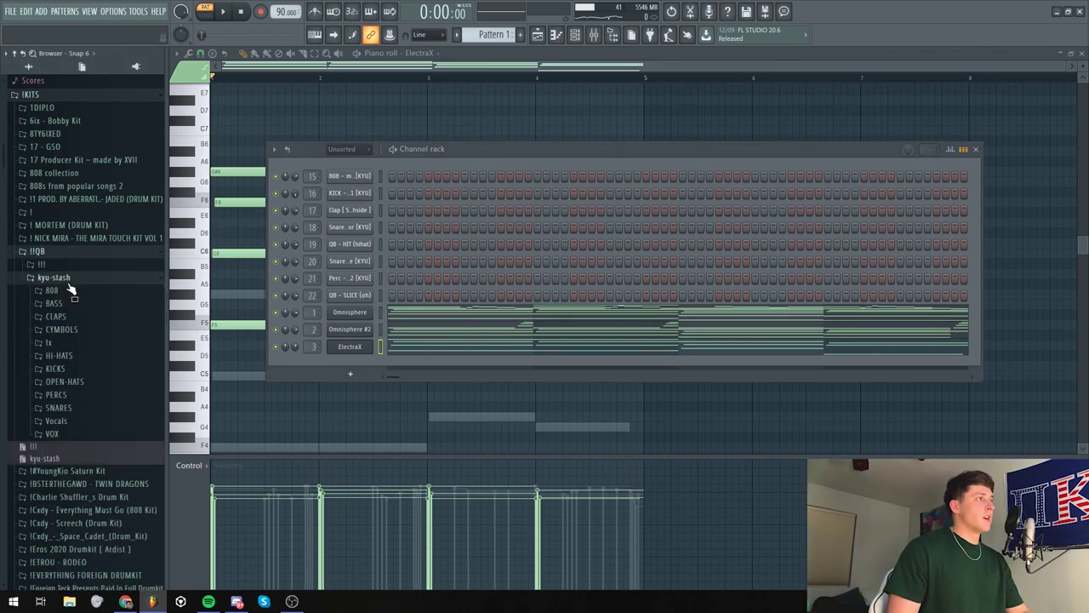
left_click(79, 356)
scroll(100, 366, "down", 3)
left_click(85, 371)
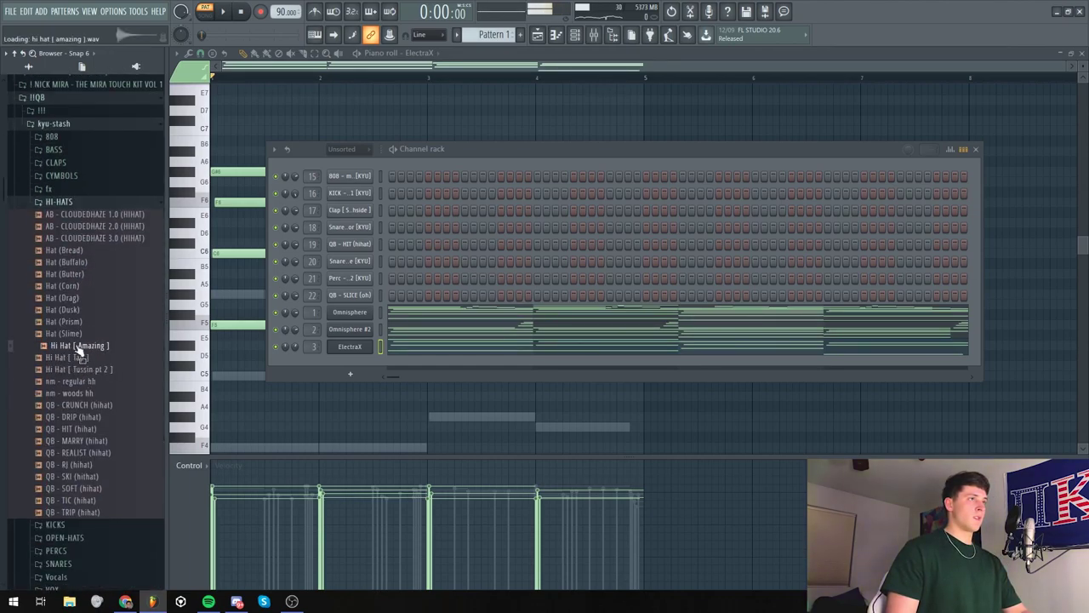
Replace the QB - HIT sample with Hi Hat [ Amazing ], fill every step of its row and play it with the melody
left_click_drag(366, 243, 367, 245)
right_click(374, 244)
left_click(525, 282)
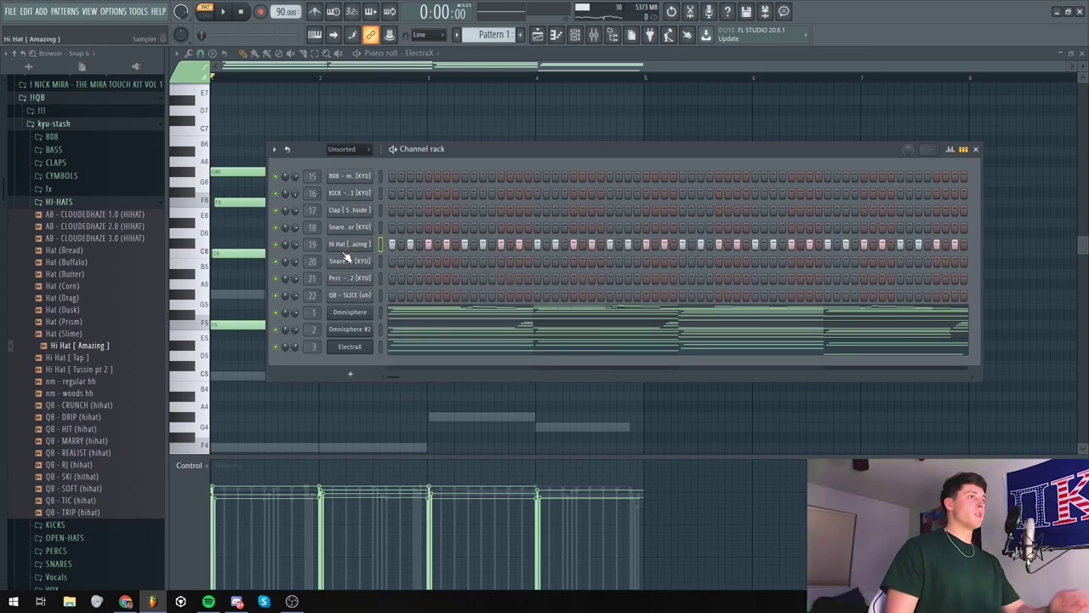
left_click_drag(456, 149, 459, 145)
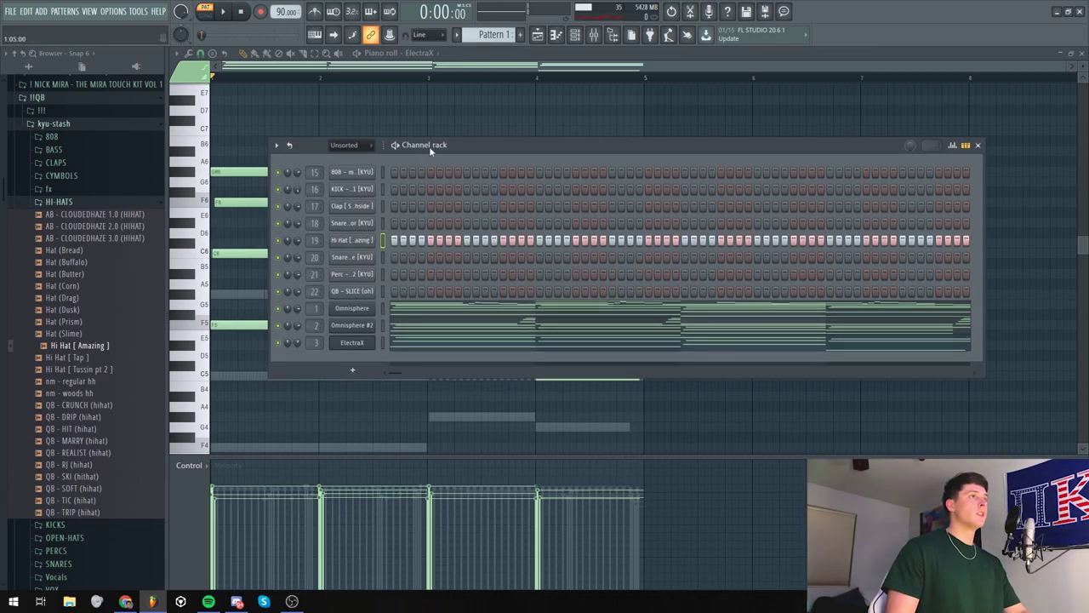
key("space")
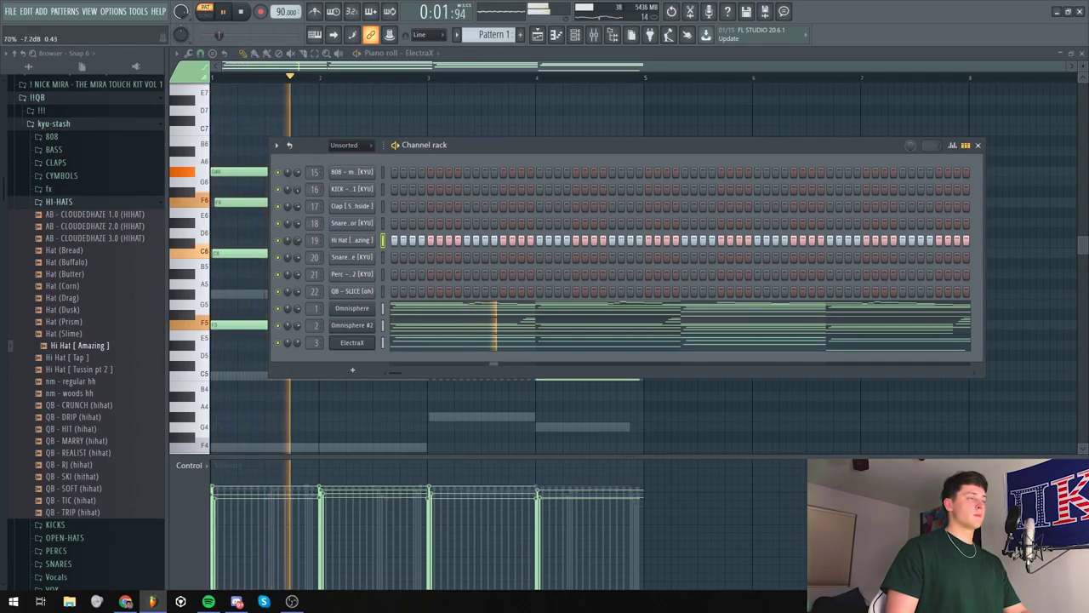
key("space")
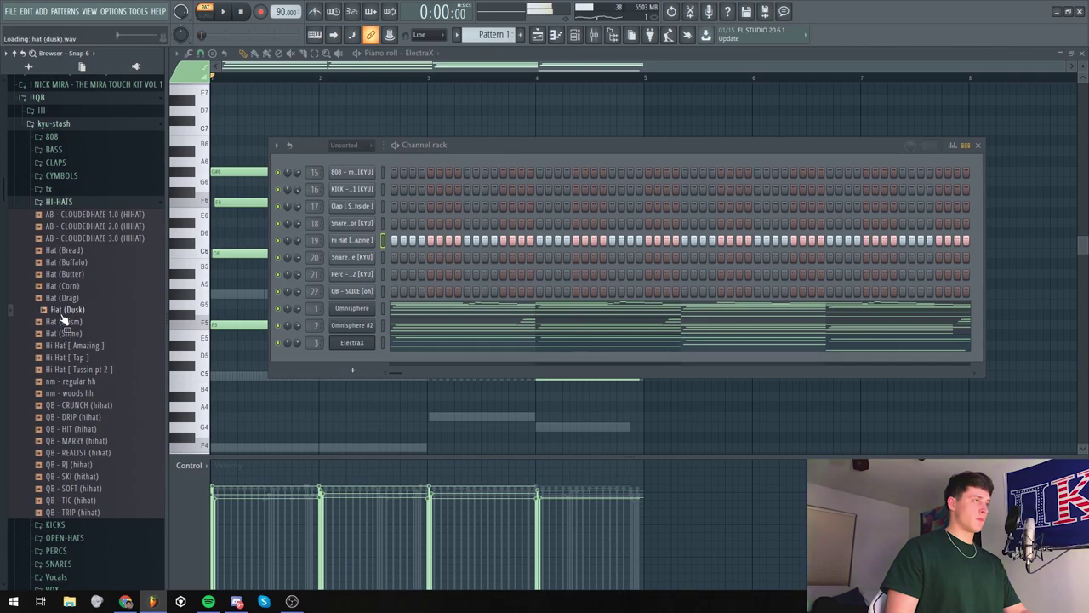
Audition Hat (Drag) on the hi-hat channel, and replace it with nm - regular hh
key("space")
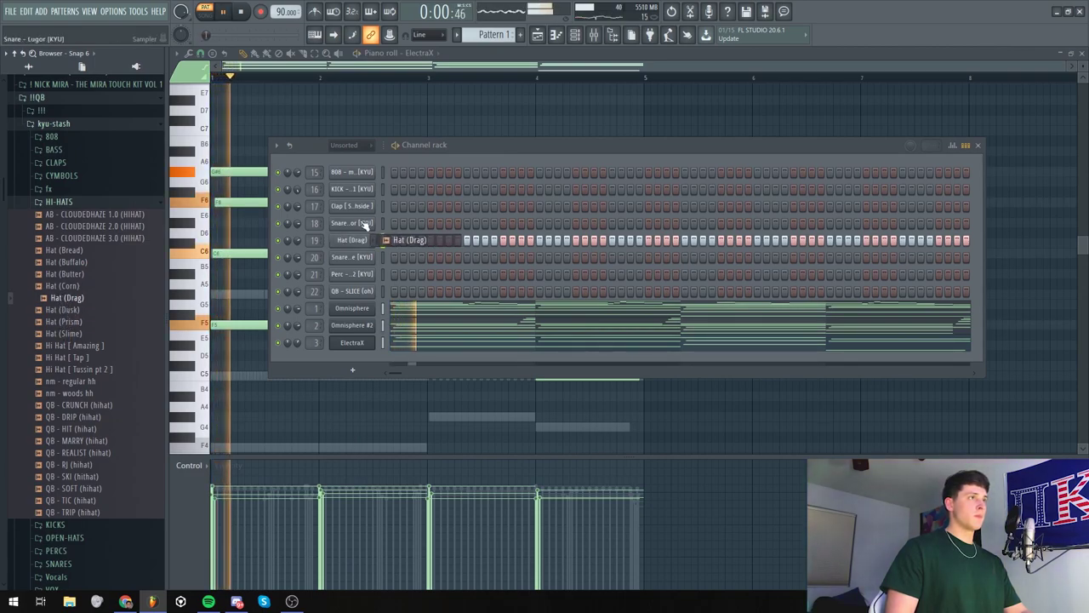
key("space")
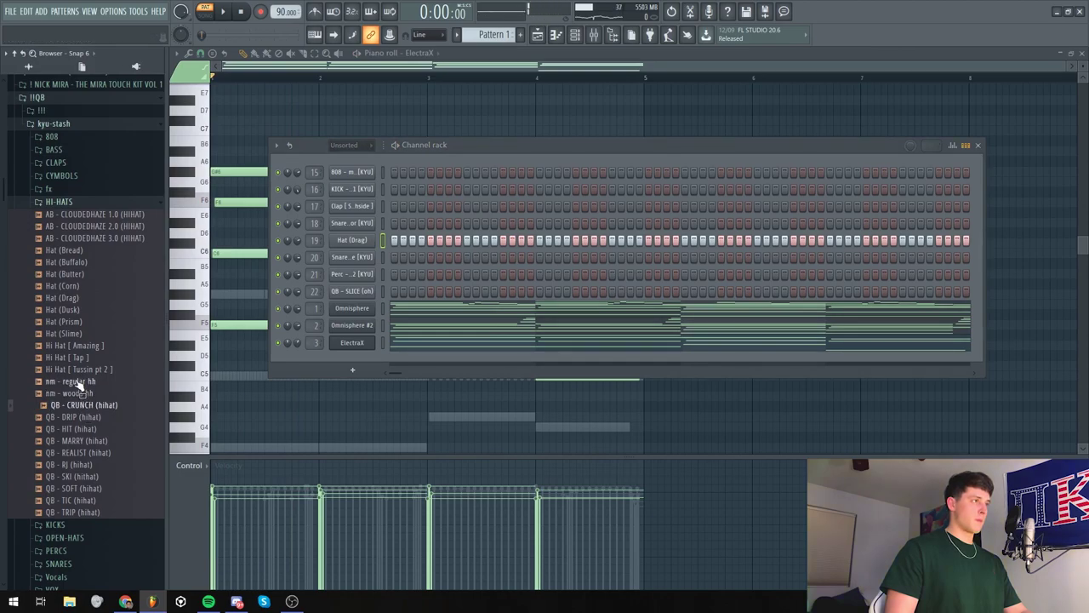
left_click_drag(78, 384, 351, 240)
key("space")
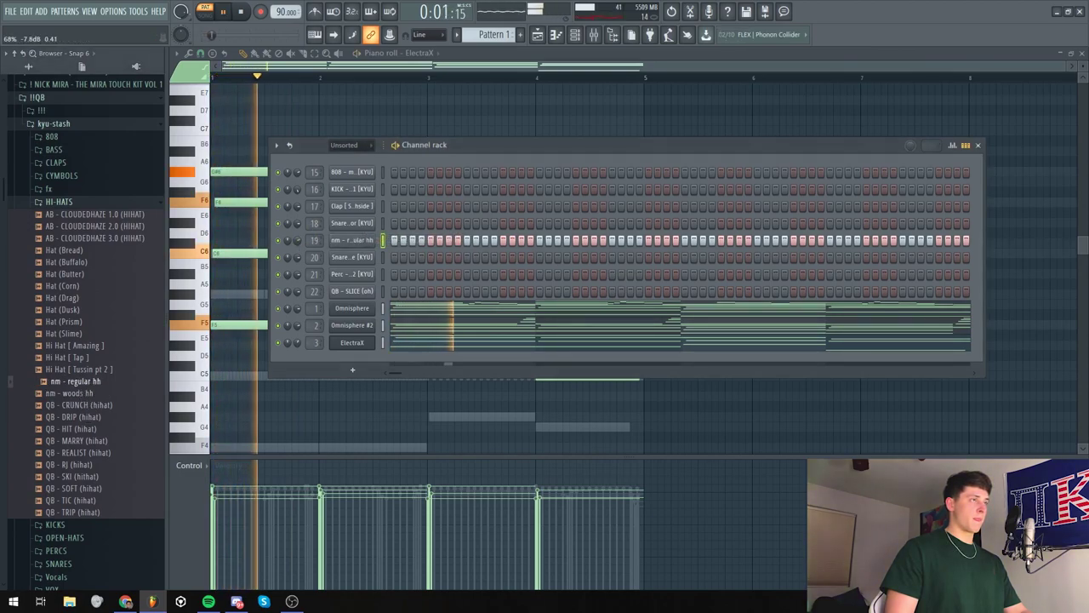
key("space")
Give the nm - regular hh notes alternating louder and softer velocities by repeating a two-hit pattern across four bars in the piano roll
right_click(354, 241)
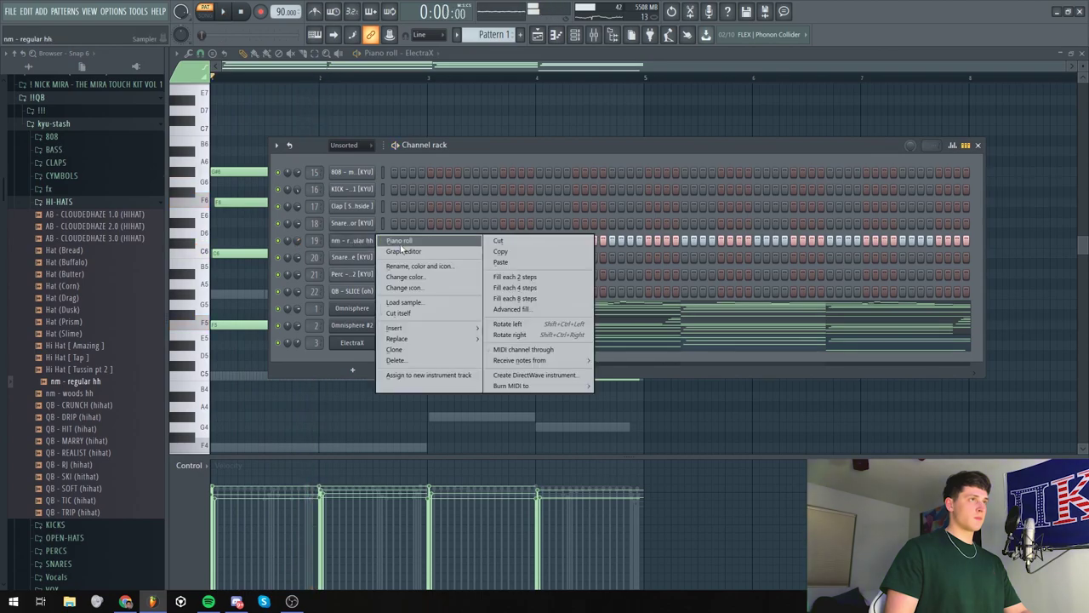
left_click(405, 242)
left_click_drag(587, 384, 267, 384)
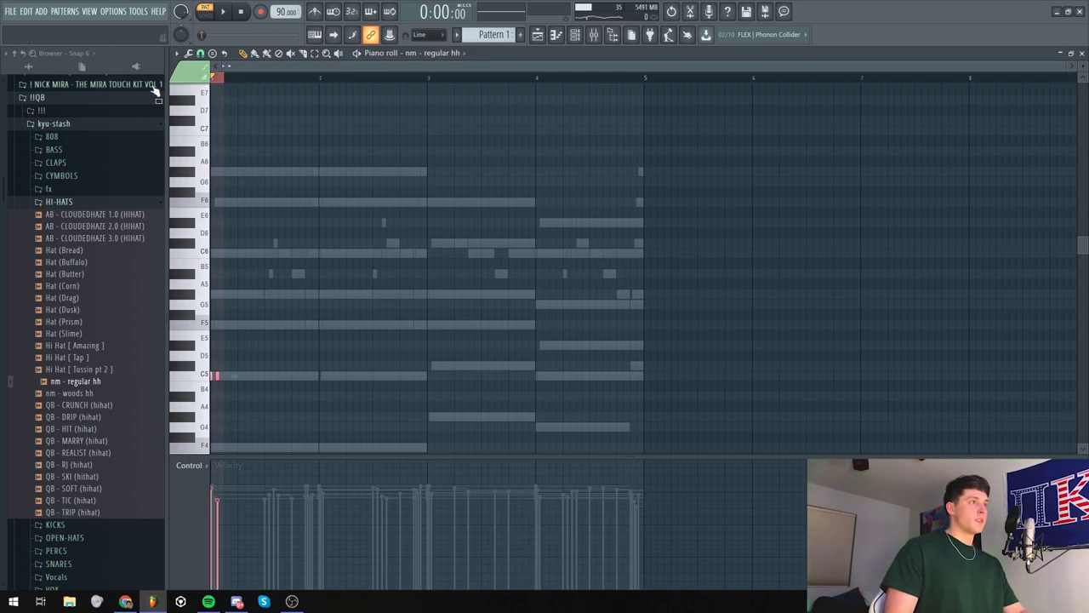
key("space")
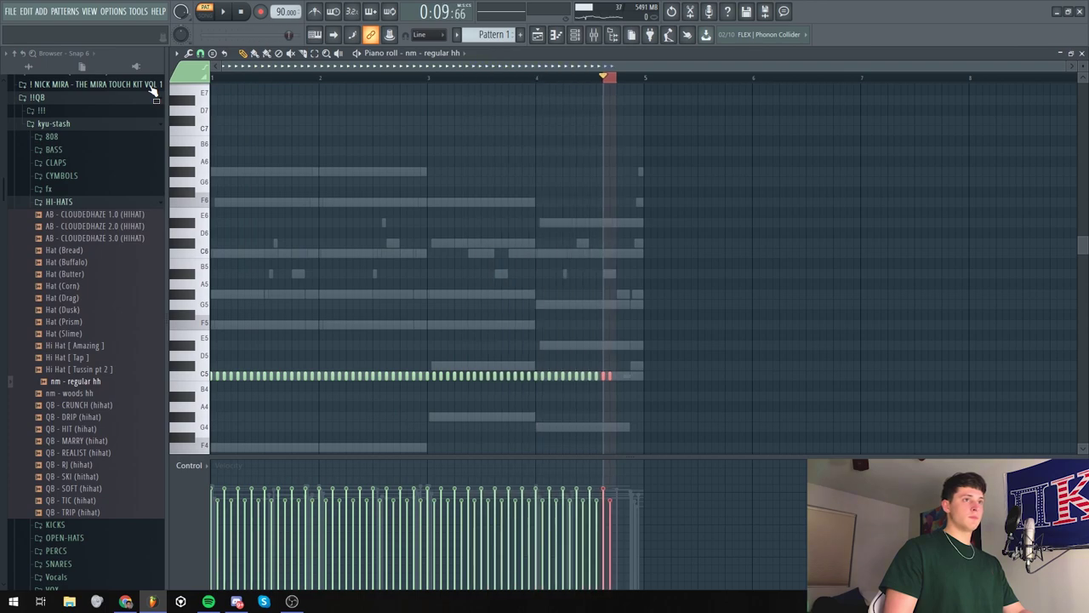
left_click(245, 77)
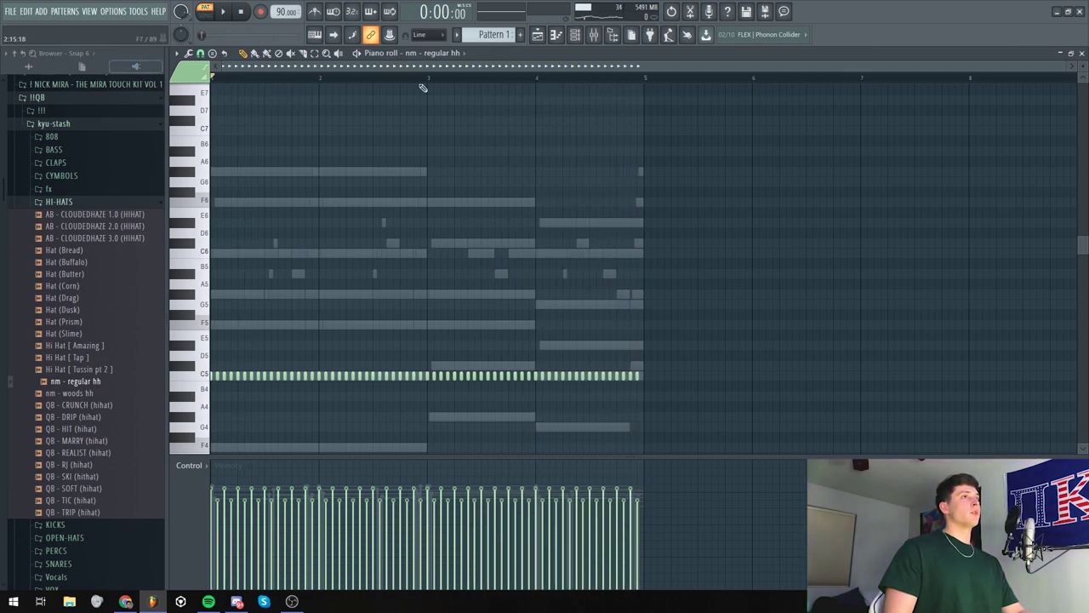
Play the pattern while reviewing the channel rack and browsing the CLAPS folder of kyu-stash
key("space")
left_click(576, 38)
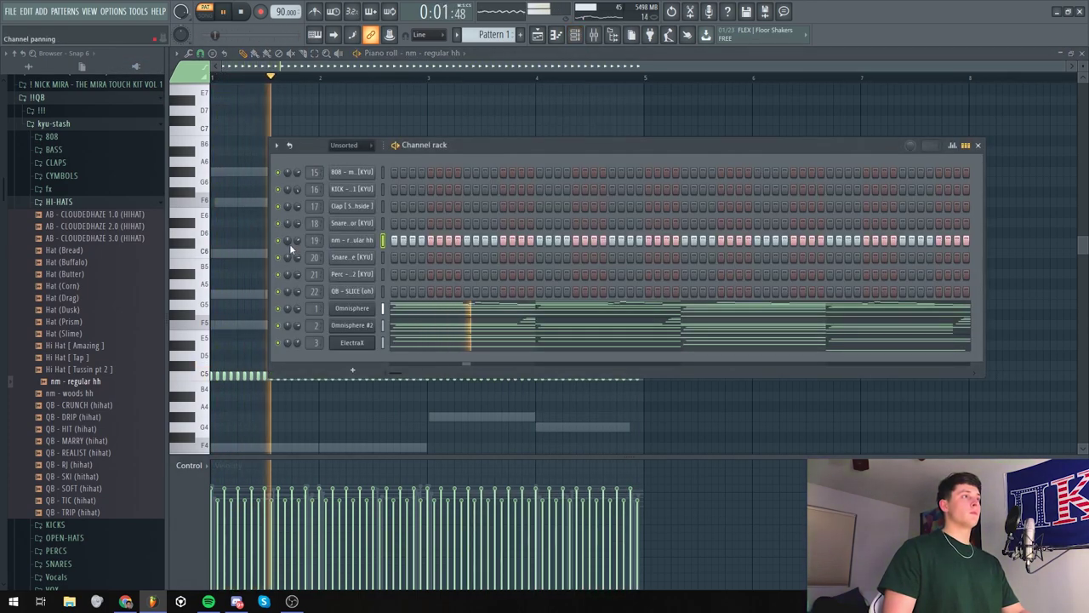
left_click(58, 201)
left_click(52, 163)
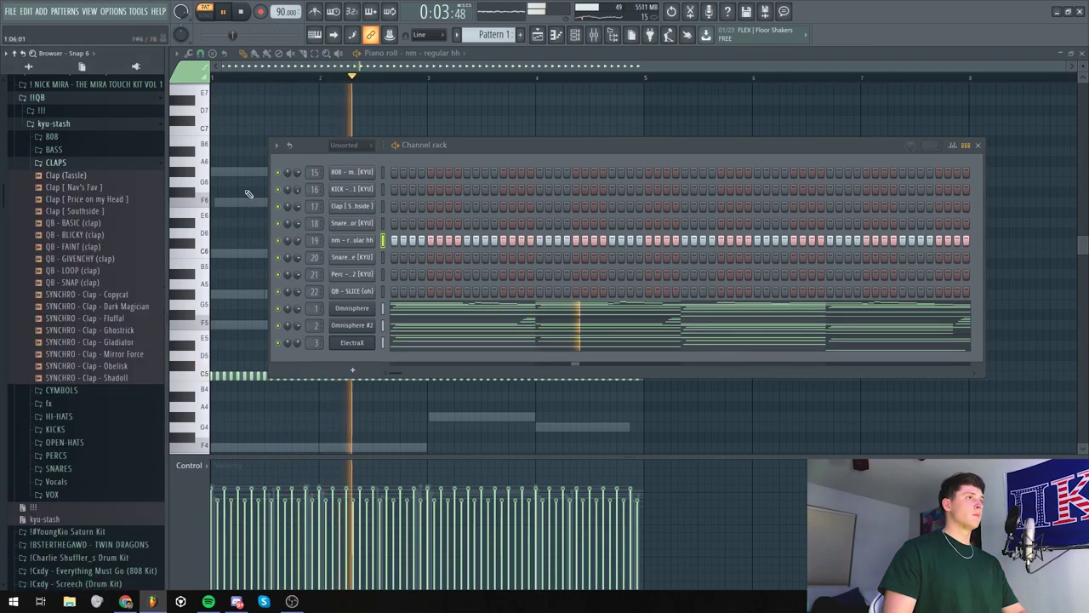
left_click(37, 164)
key("space")
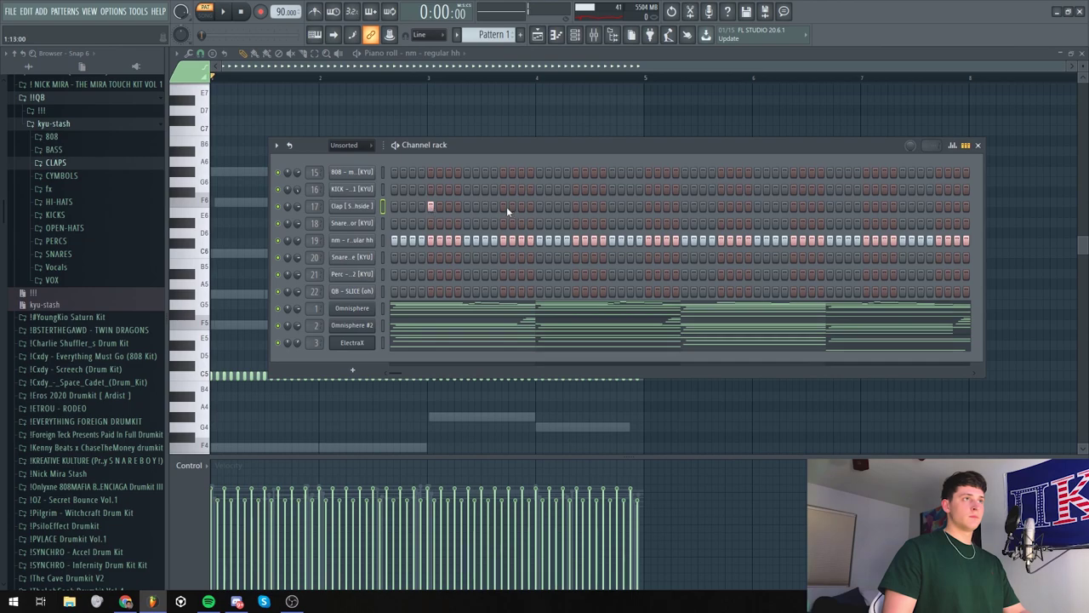
Place Clap [ Southside ] hits every eight steps from step 5 through step 61, checking them against the playing pattern
key("space")
left_click(575, 206)
left_click(648, 206)
left_click(721, 206)
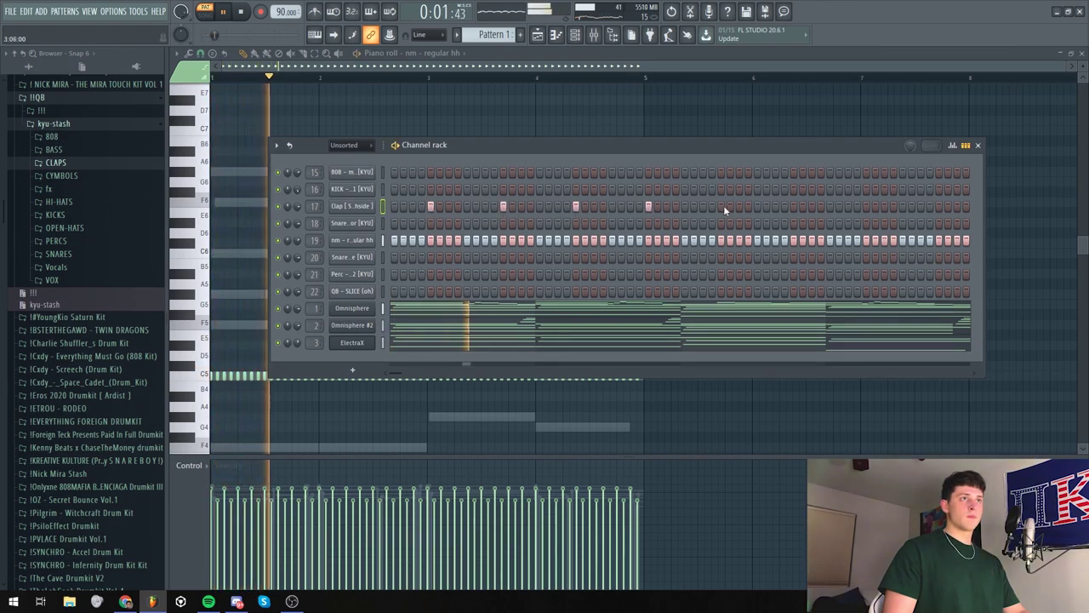
left_click(793, 206)
left_click(866, 206)
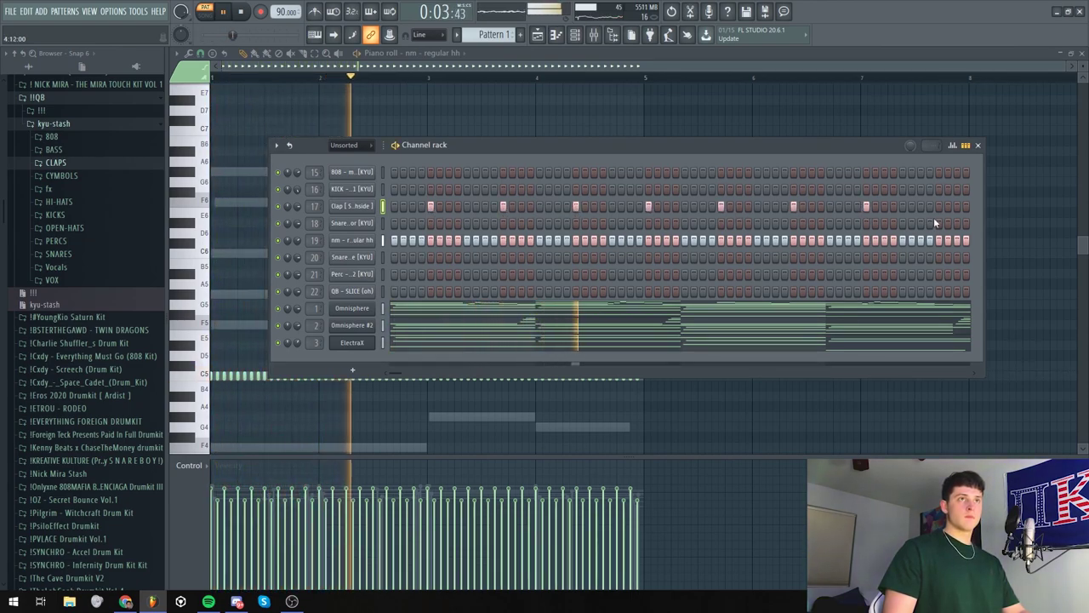
left_click(938, 206)
key("space")
Audition samples from the SNARES folder, replace the channel 18 snare with snare mad, and play the pattern
left_click(58, 253)
scroll(94, 264, "up", 2)
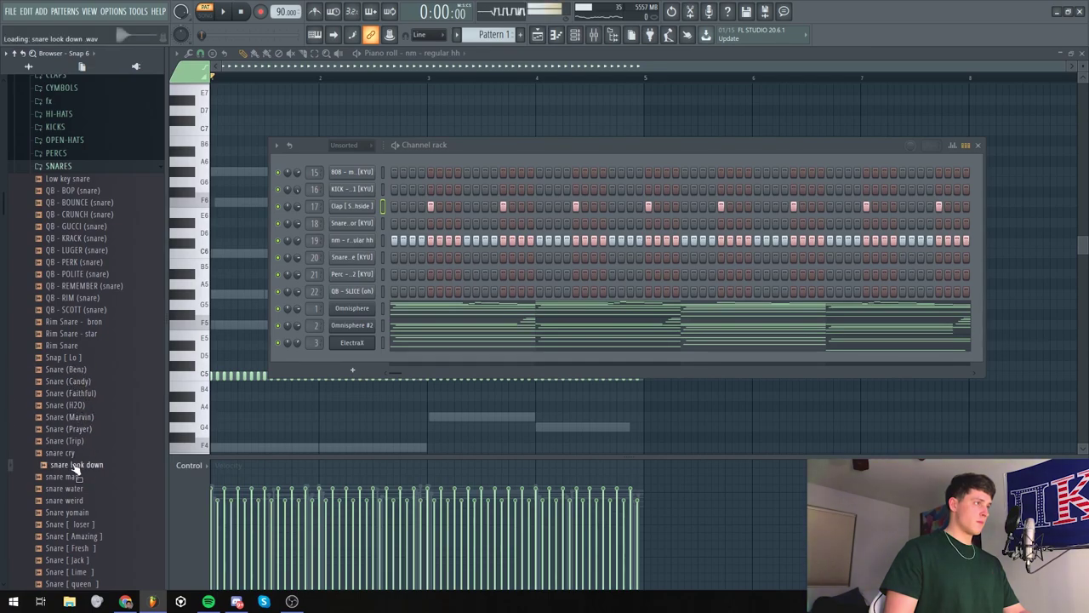
left_click_drag(354, 237, 354, 225)
key("space")
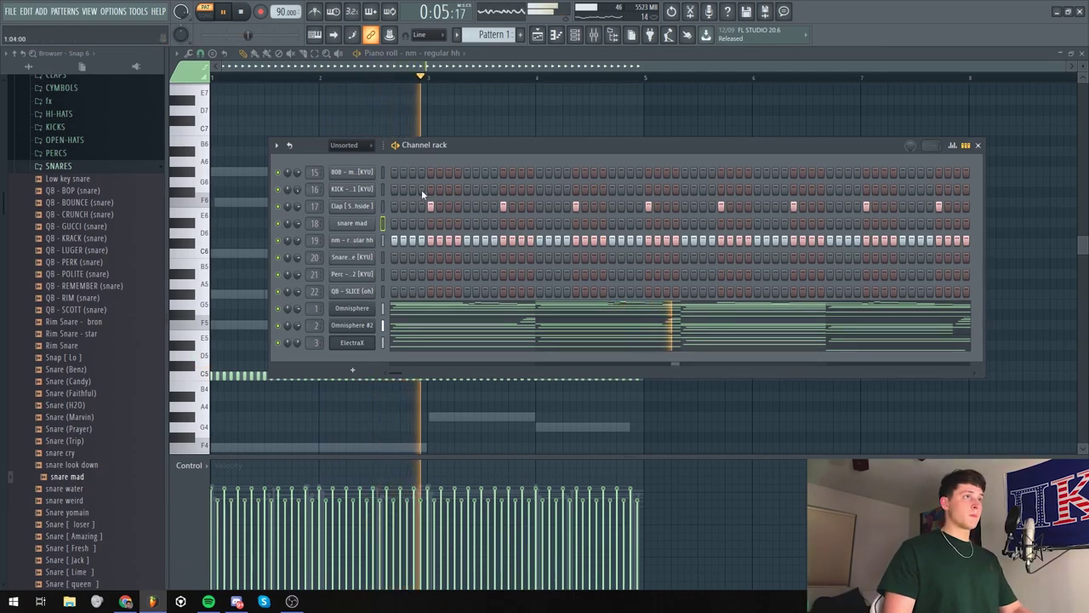
Place snare mad hits on steps 8, 10, 24, 26 and 32 and check them in playback
left_click(458, 223)
left_click(476, 223)
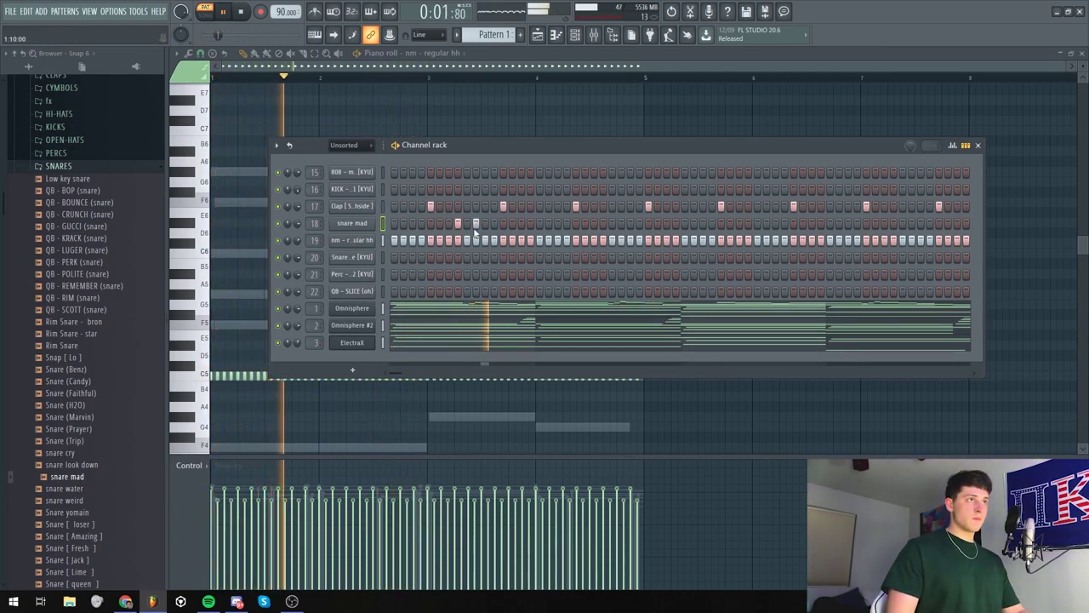
left_click(602, 223)
left_click(621, 223)
left_click(676, 223)
key("space")
key("space")
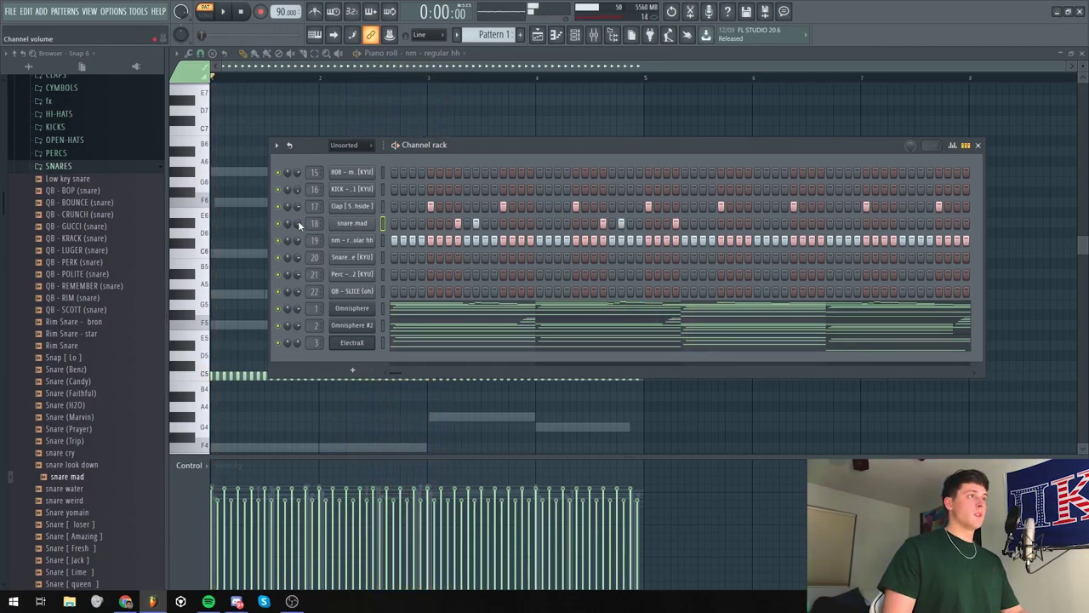
Duplicate the first two bars of snare mad notes into bars 3 and 4 in the piano roll and play the result
left_click(364, 230)
left_click_drag(428, 78, 213, 78)
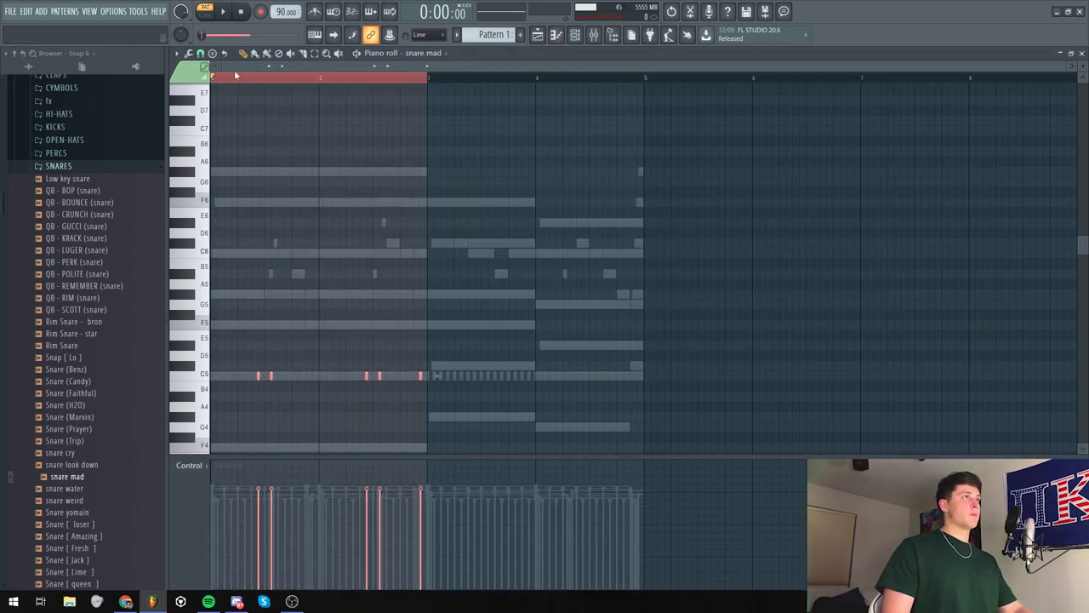
key("ctrl+b")
key("ctrl+d")
key("space")
key("F6")
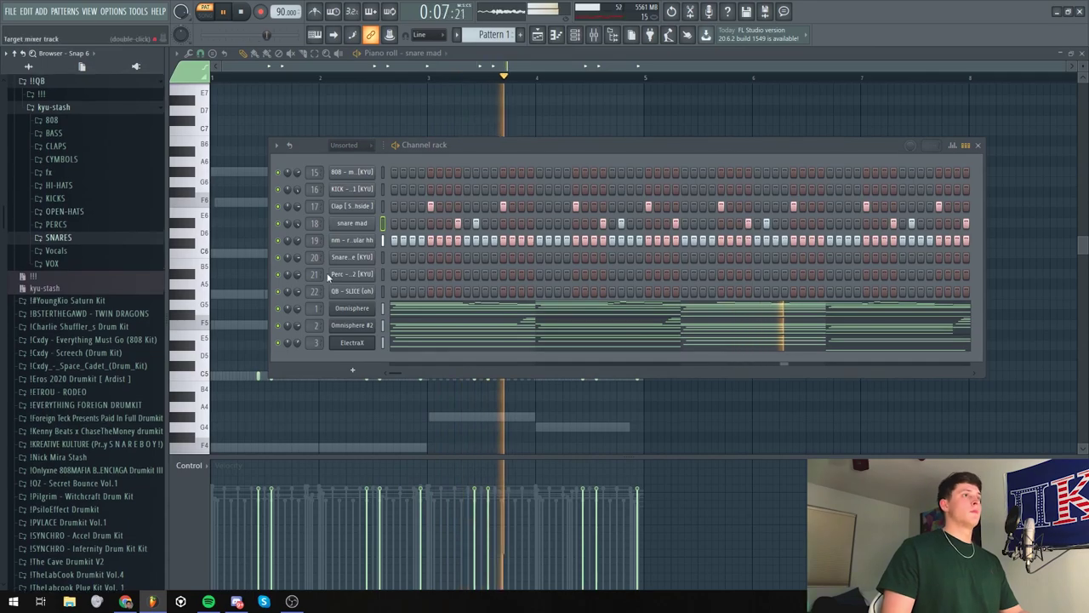
Set the piano roll snap to 1/2 step and add two quick snare mad notes before the last hit of bar 4
left_click(390, 222)
right_click(388, 212)
left_click(400, 219)
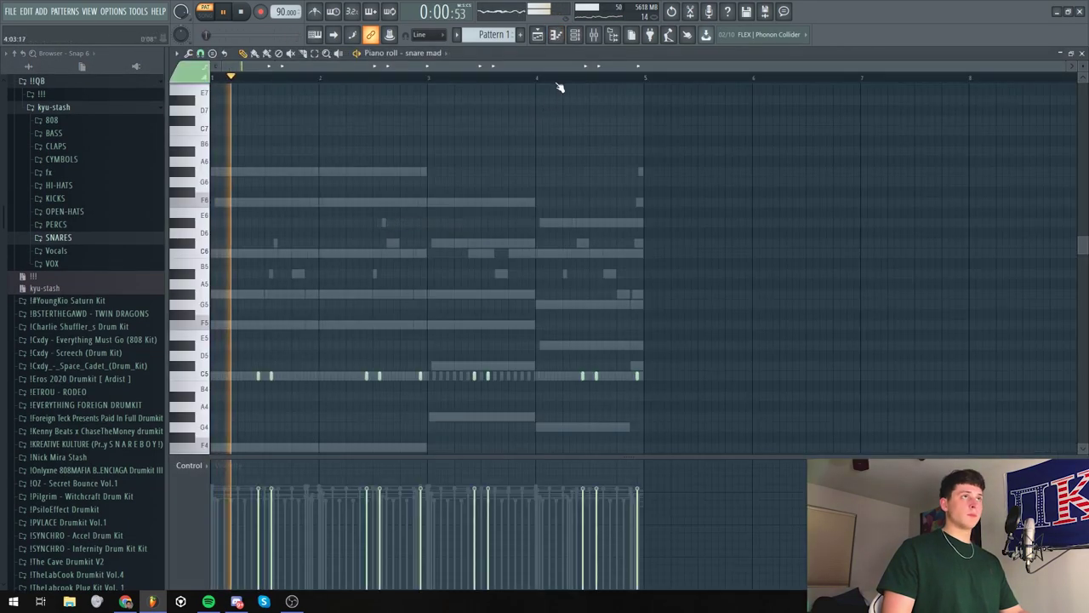
scroll(553, 89, "up", 2)
key("space")
scroll(793, 254, "down", 3)
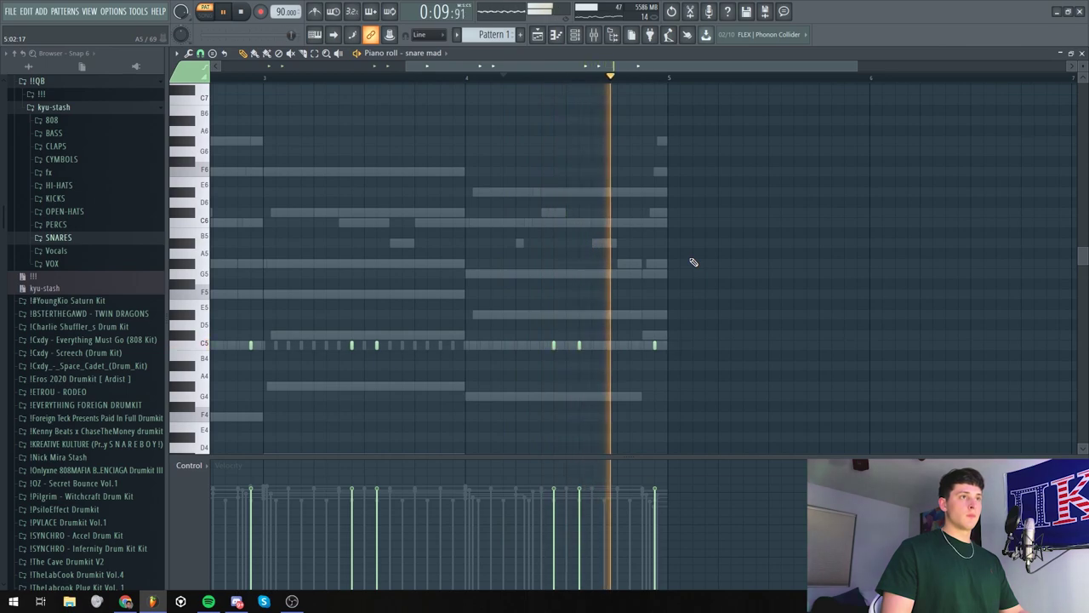
key("space")
left_click(200, 53)
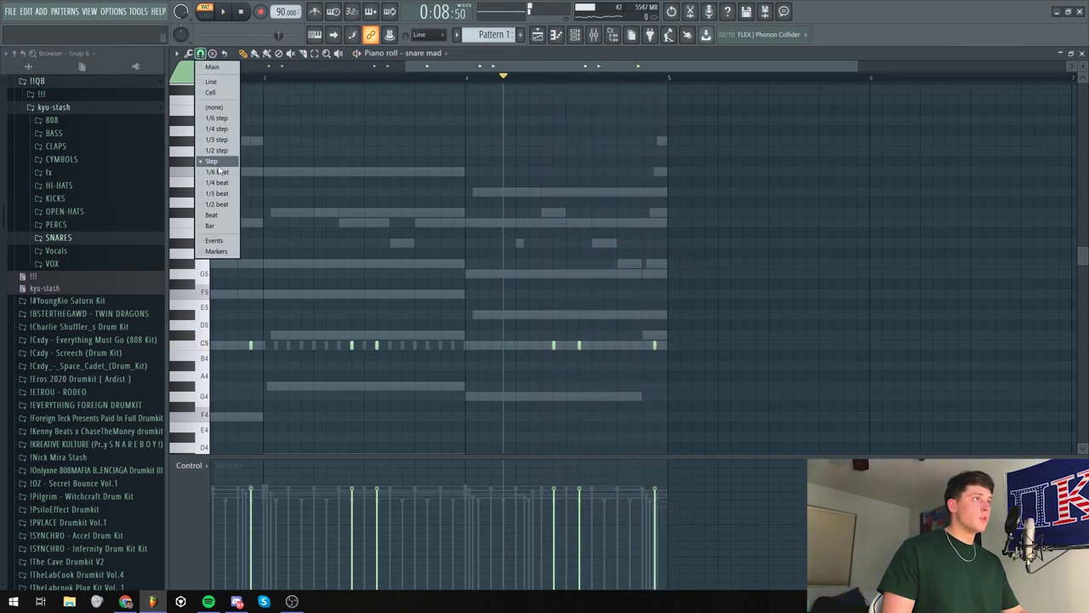
left_click(217, 150)
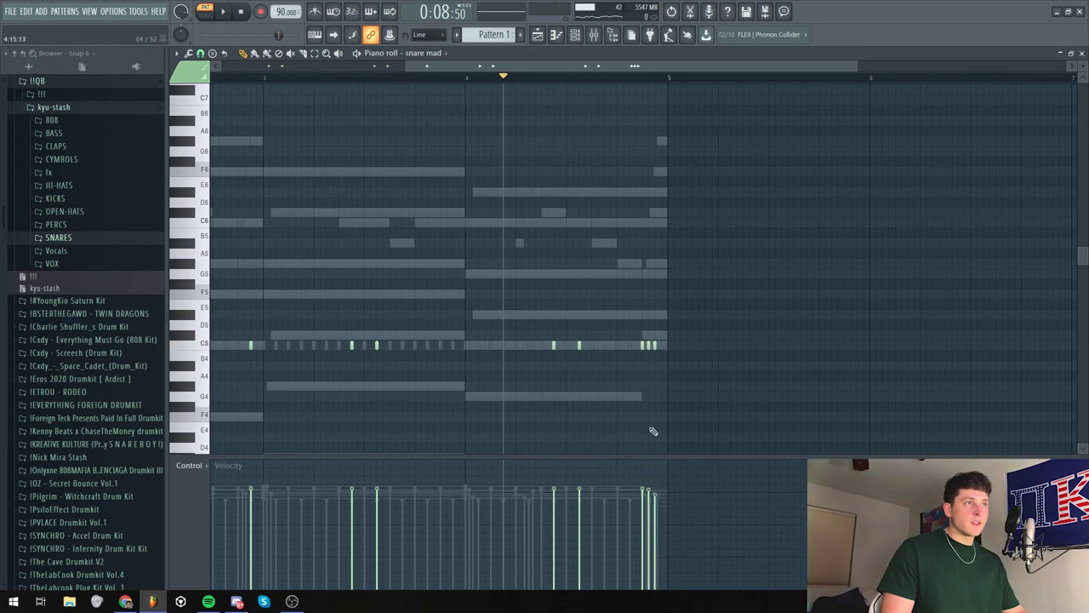
Play back the snare roll and lower its last note to B4
key("space")
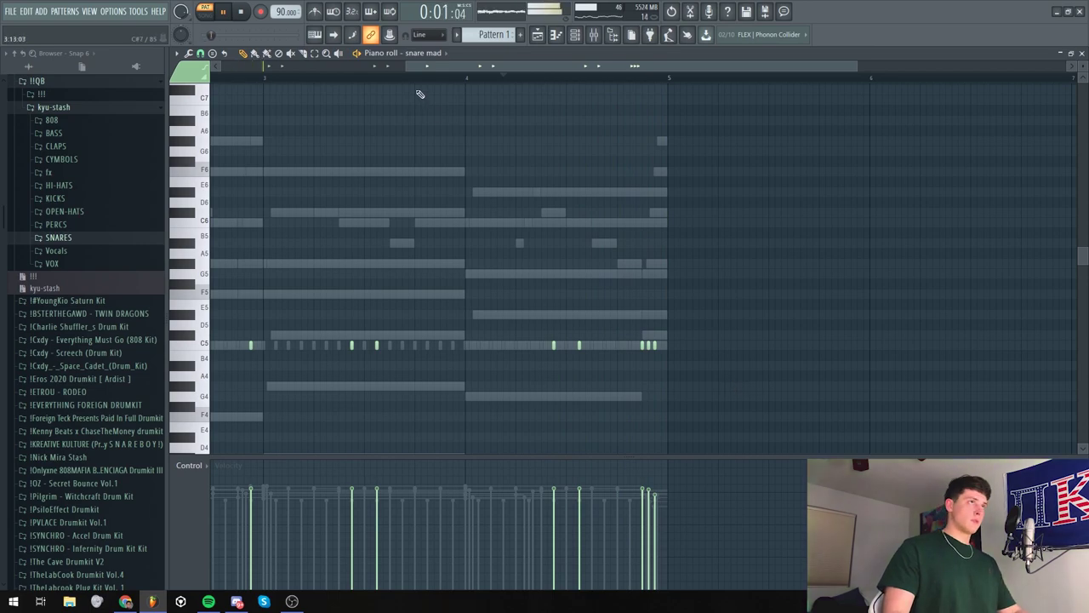
scroll(426, 91, "down", 2)
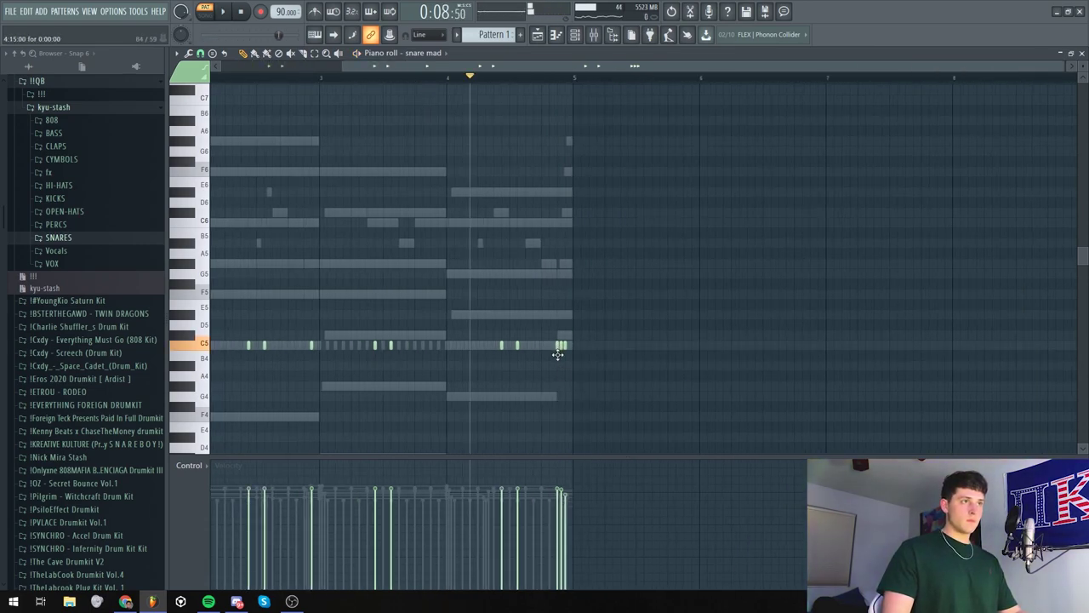
key("space")
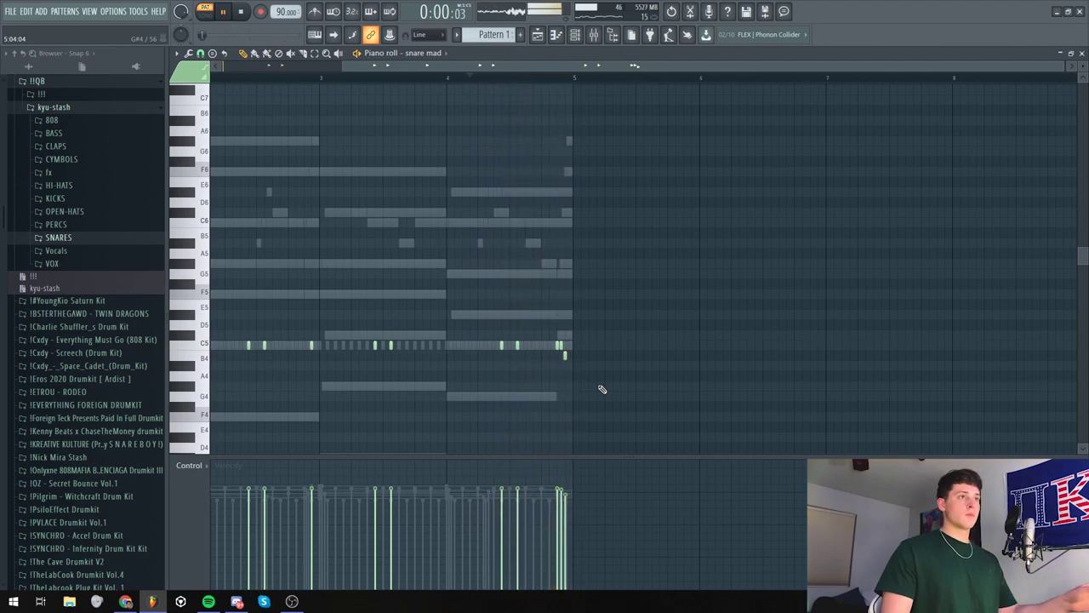
key("space")
Replace QB - SLICE (oh) with nm - diffuser hat from the OPEN-HATS folder and place hits on steps 1 and 17
key("F6")
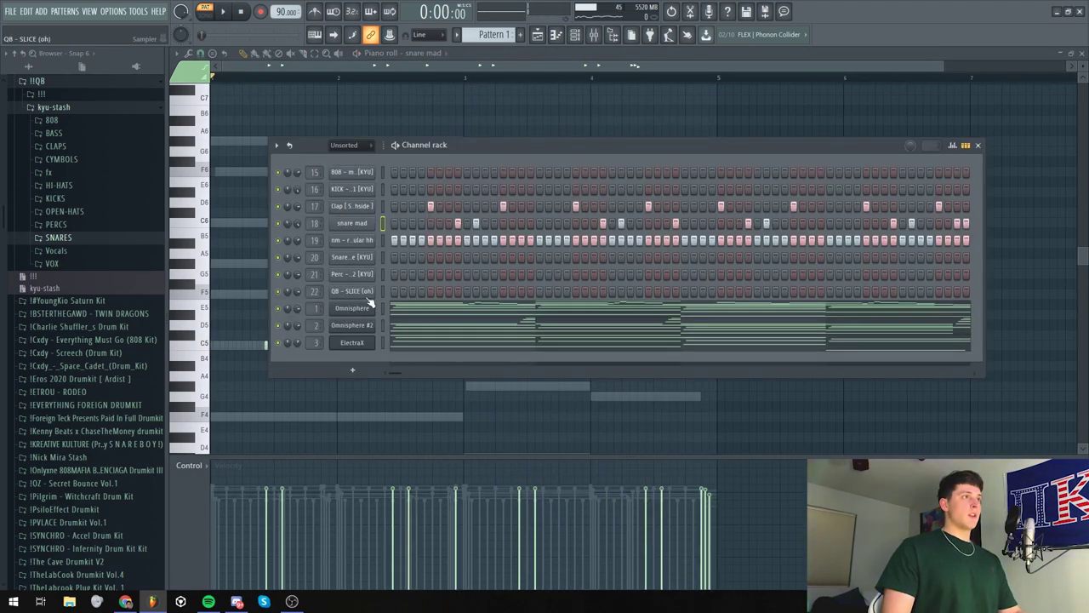
left_click(75, 212)
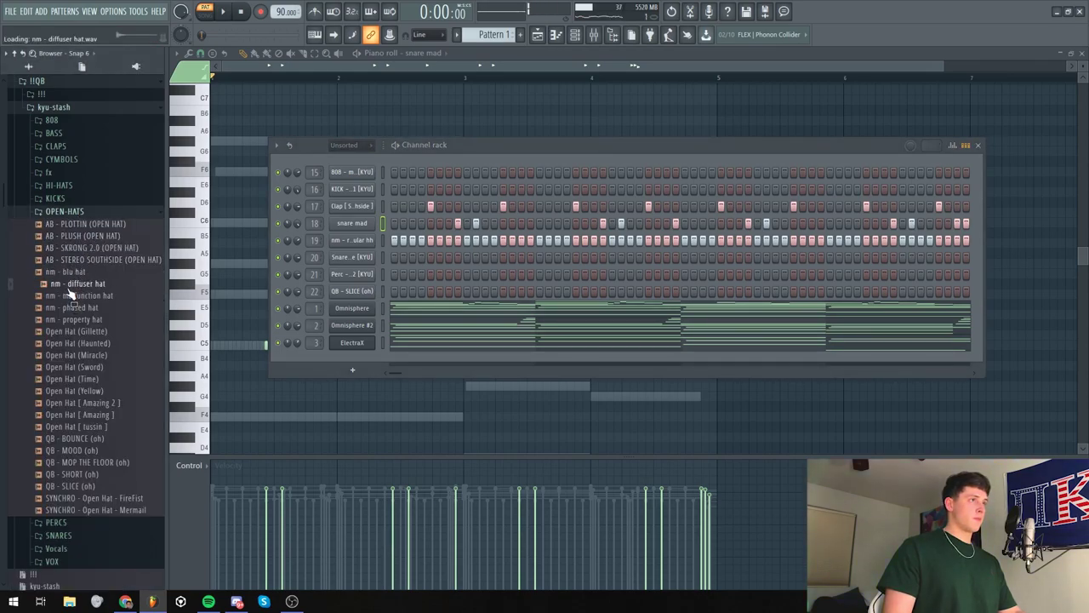
left_click_drag(70, 291, 354, 292)
left_click(394, 291)
key("space")
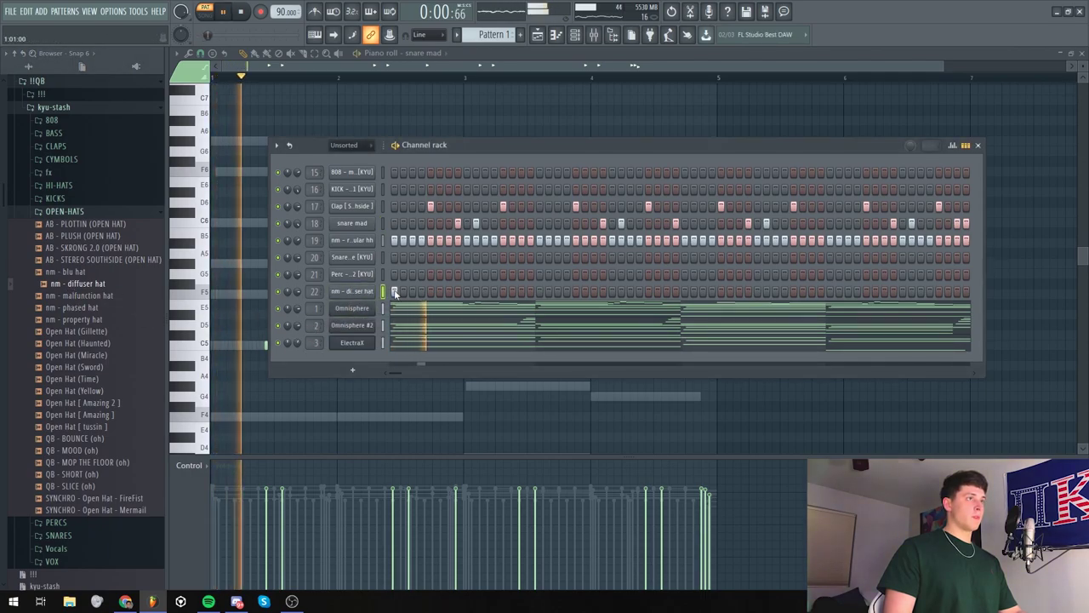
left_click(539, 291)
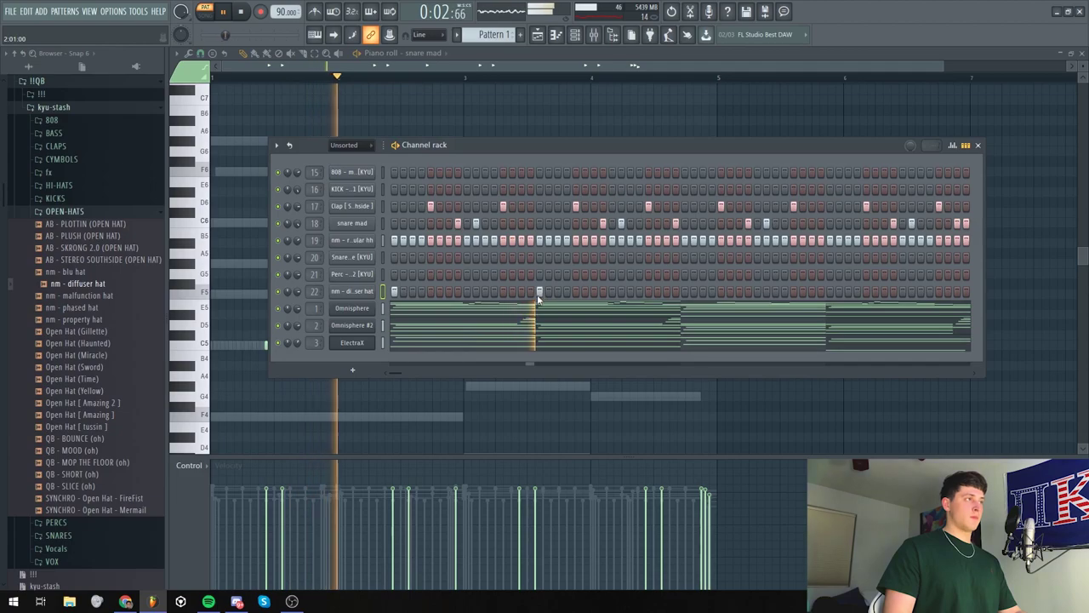
Swap the open hat for nm - property hat and add hits on steps 33 and 57
key("space")
key("space")
left_click(85, 308)
key("space")
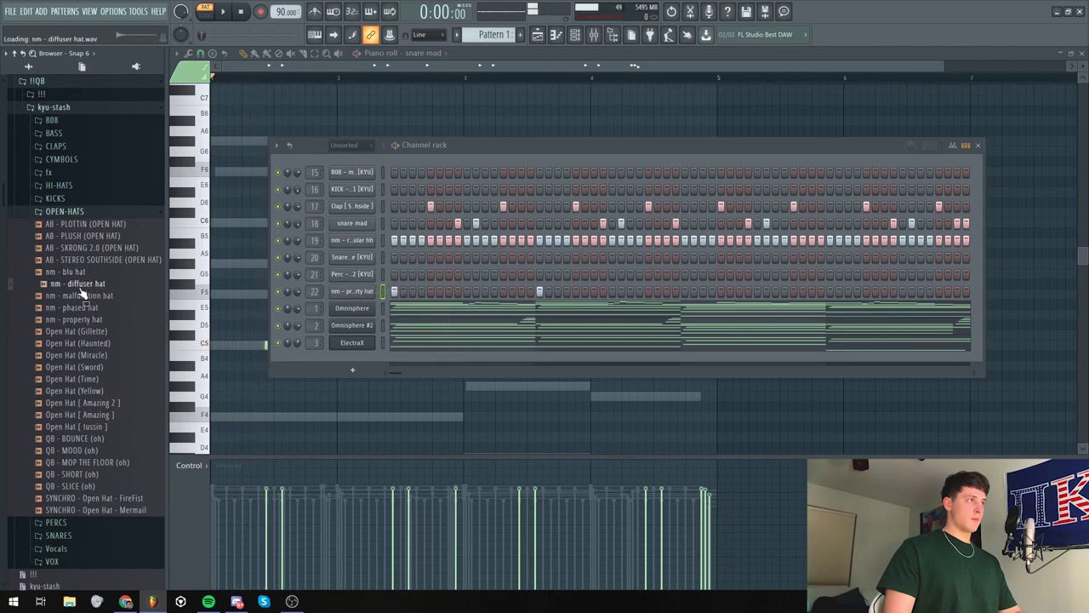
key("space")
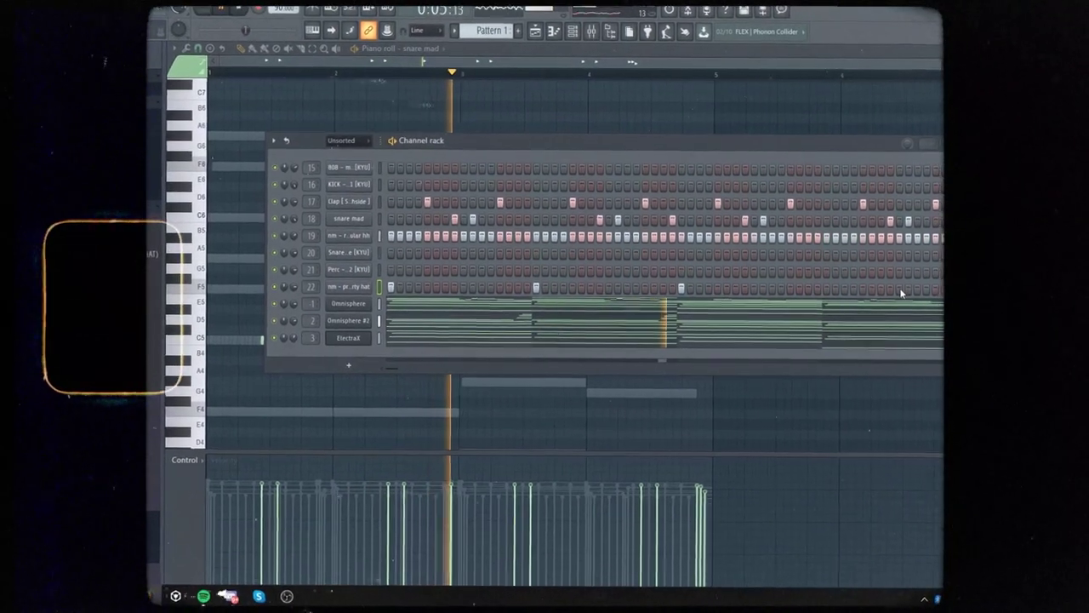
left_click(902, 290)
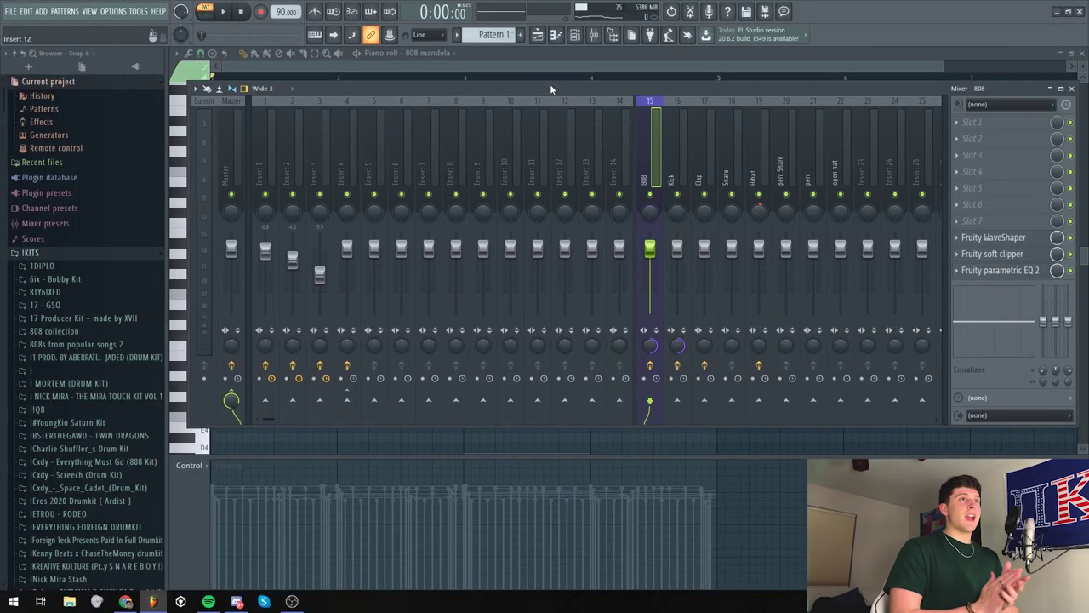
Place 808 mandela notes in its piano roll at the bar starts: F5 in bars 1 and 2, C#5 in bar 3, C5 in bar 4
left_click(574, 34)
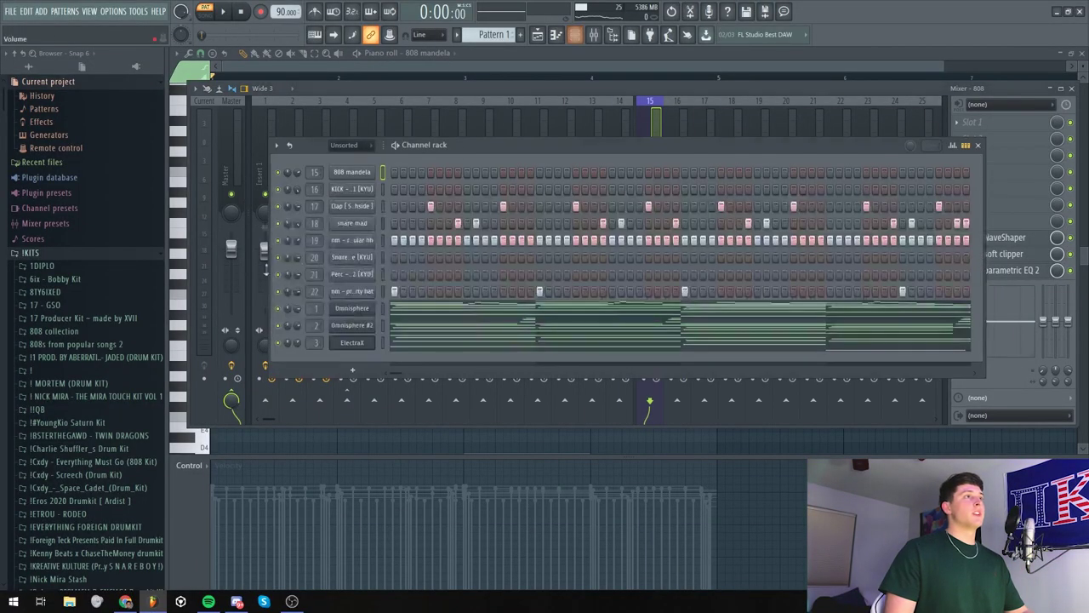
right_click(352, 174)
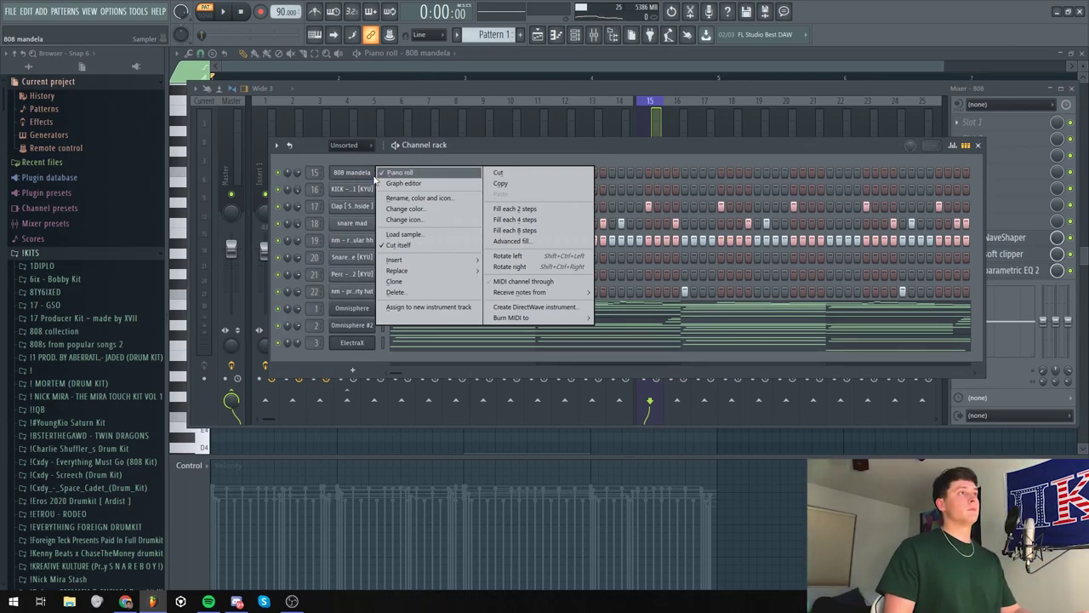
left_click(382, 174)
right_click(348, 174)
left_click(382, 173)
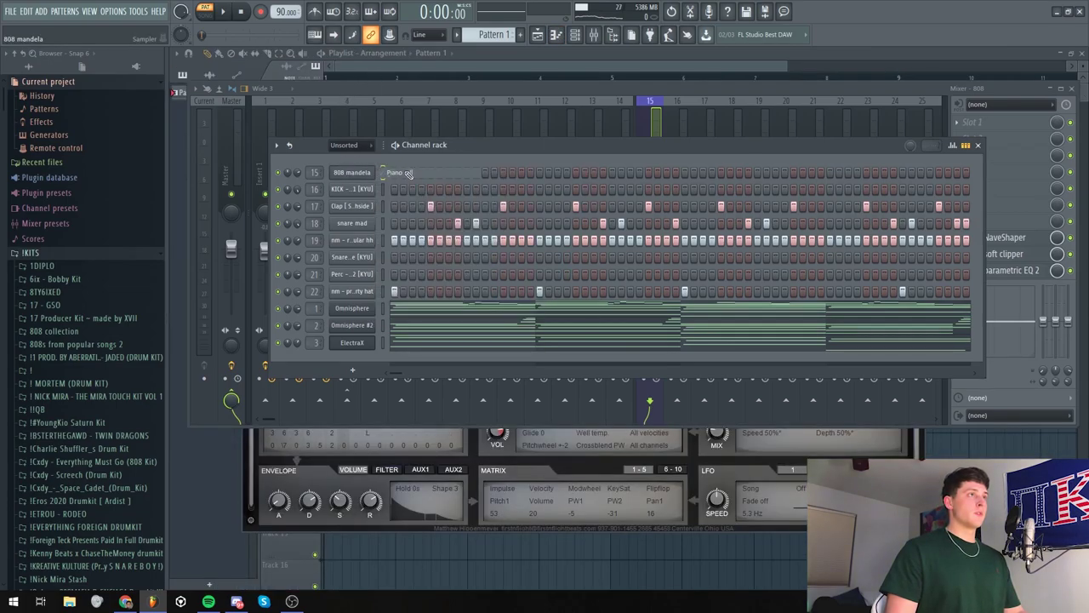
scroll(238, 371, "down", 1)
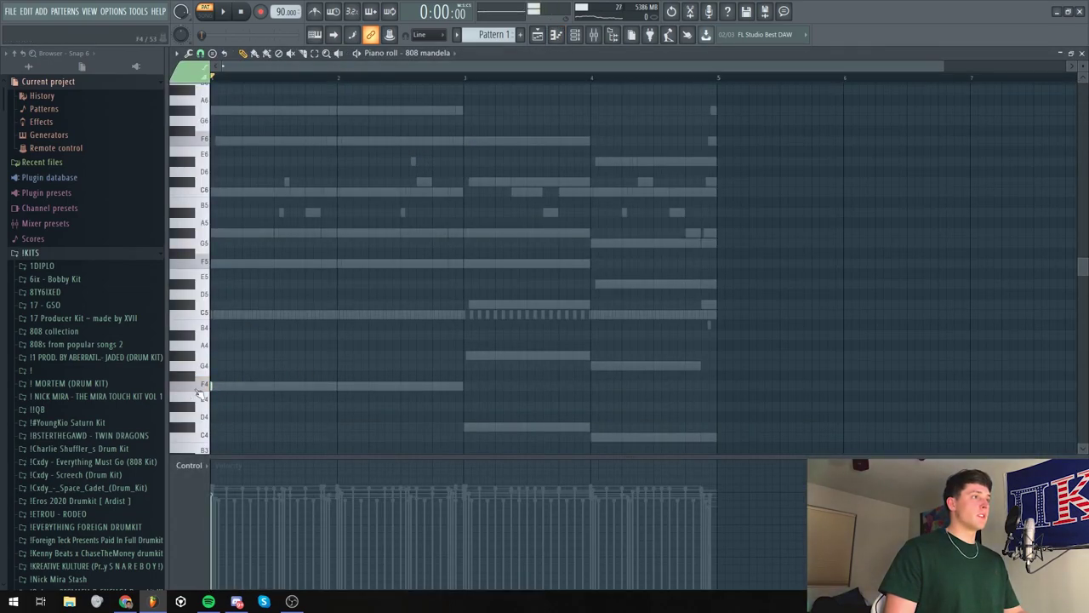
scroll(369, 394, "down", 2)
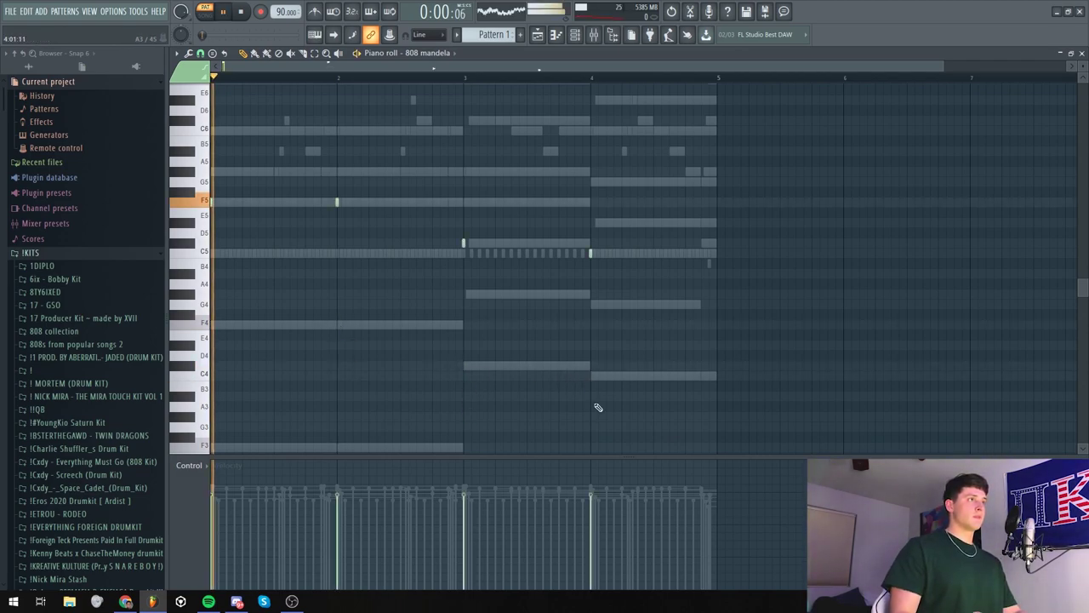
Raise the velocity of all four 808 mandela notes to maximum and play them with the beat
key("space")
scroll(398, 443, "up", 2)
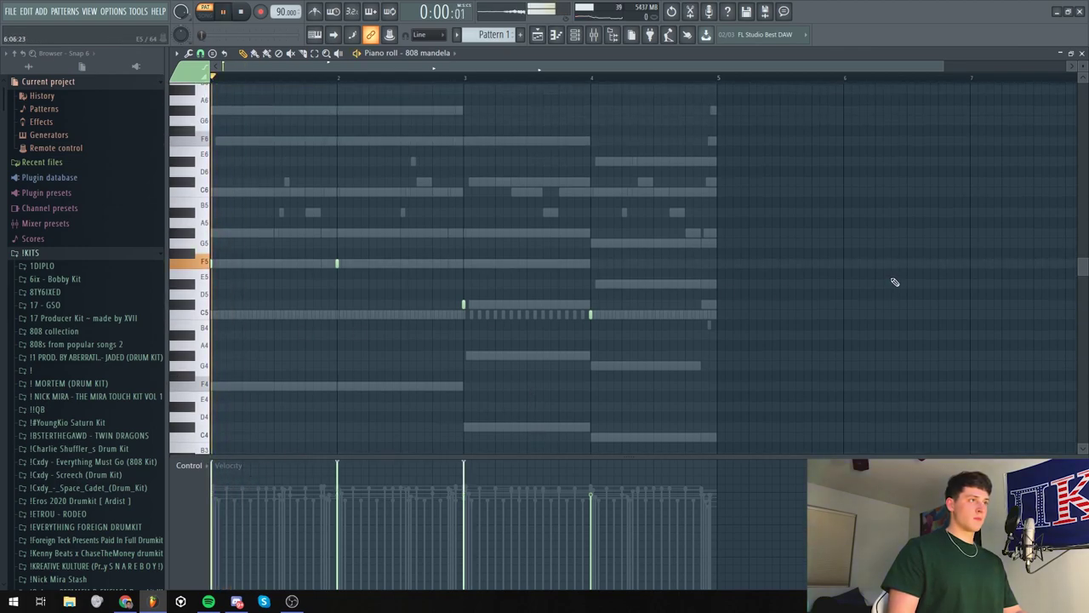
key("space")
key("space")
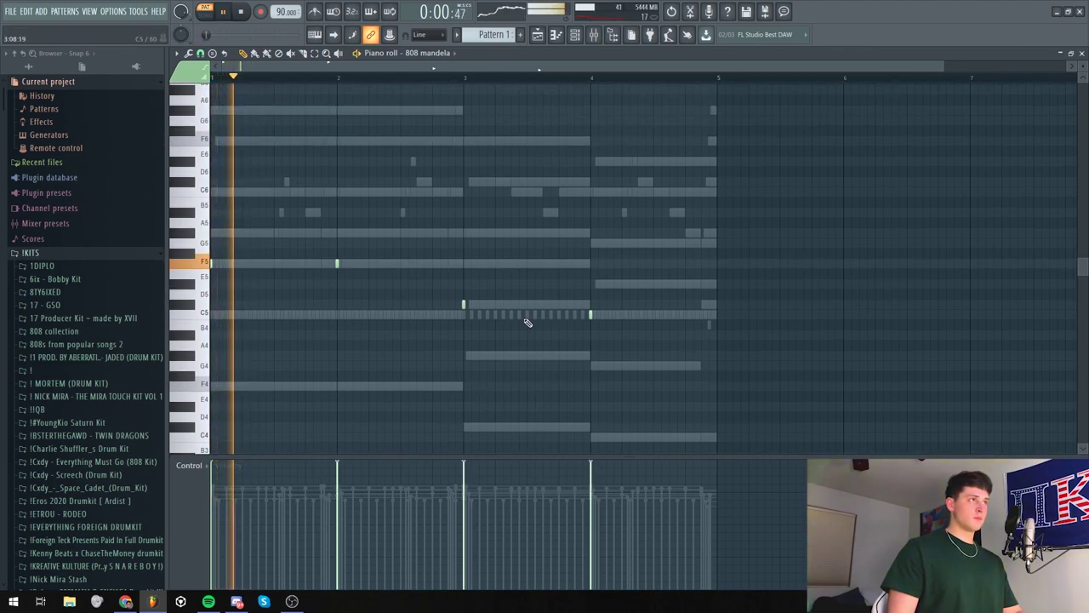
Add F5 notes on steps 11 and 15 of bar 1 and set the grid snap to 1/4 step
left_click(257, 264)
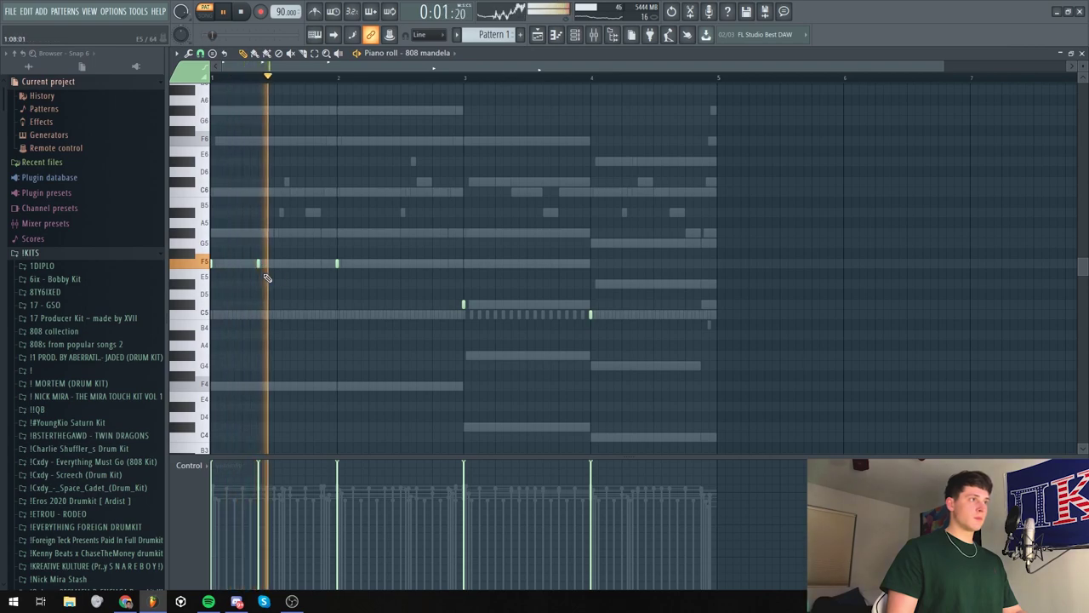
left_click_drag(256, 264, 290, 265)
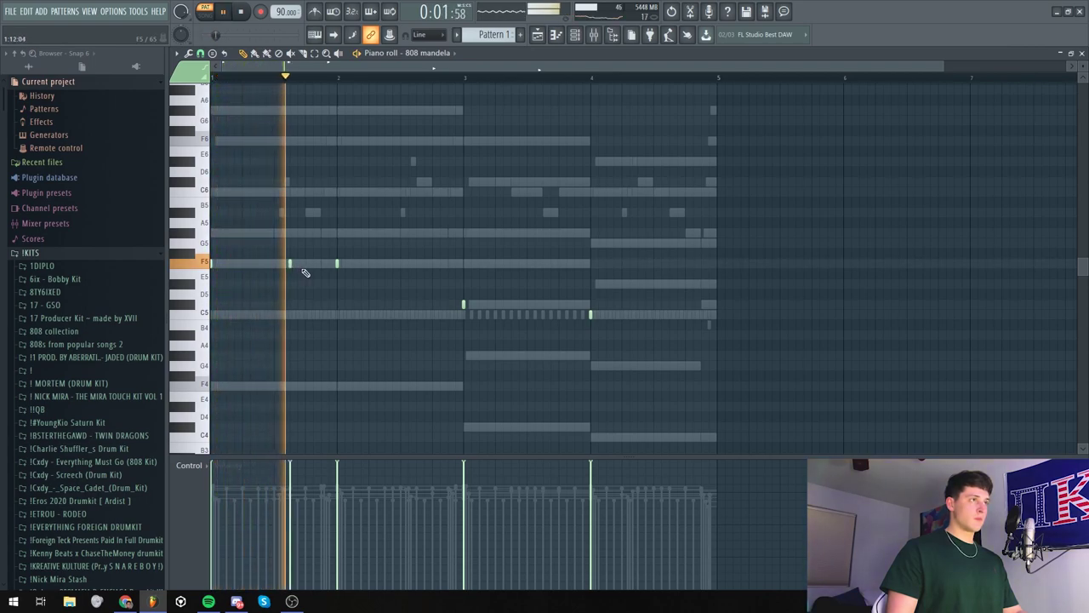
left_click(317, 263)
left_click(201, 53)
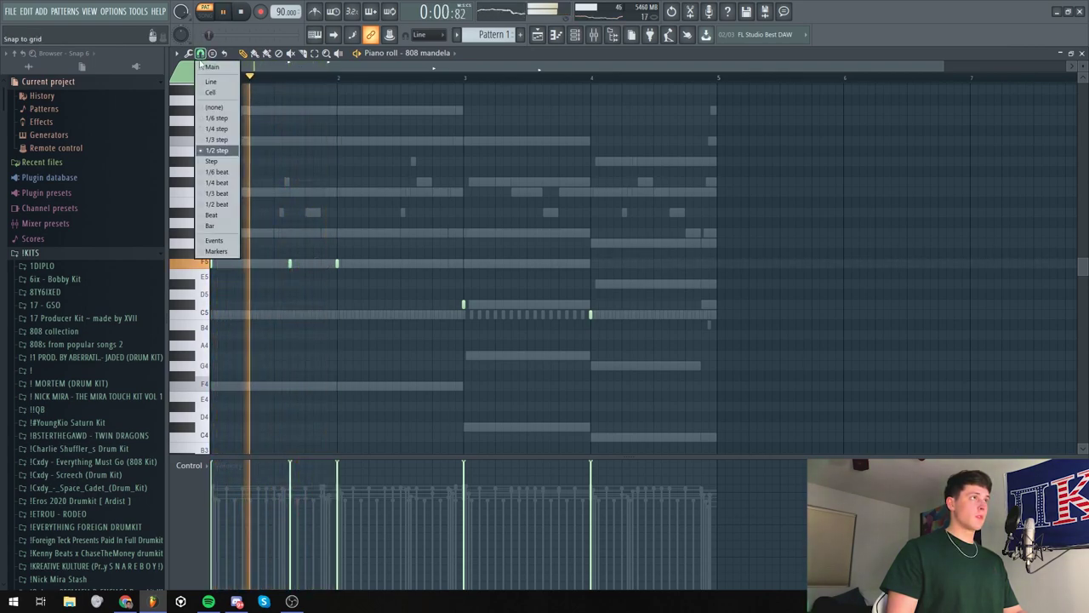
left_click(217, 129)
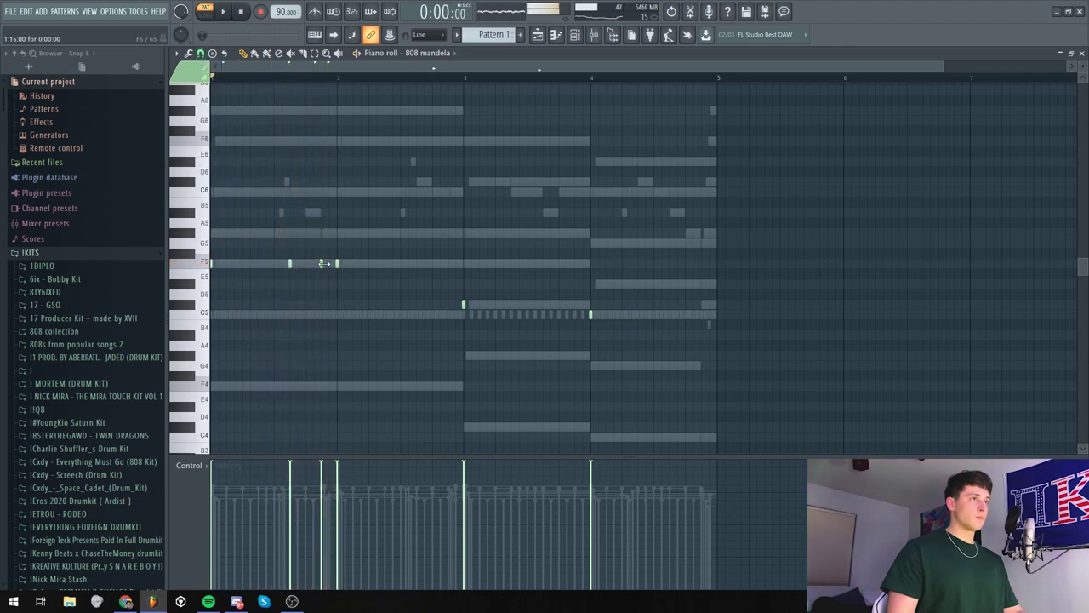
Replace the step 15 F5 in bar 1 with one on step 14, keeping an F5 at the start of bar 2
right_click(336, 263)
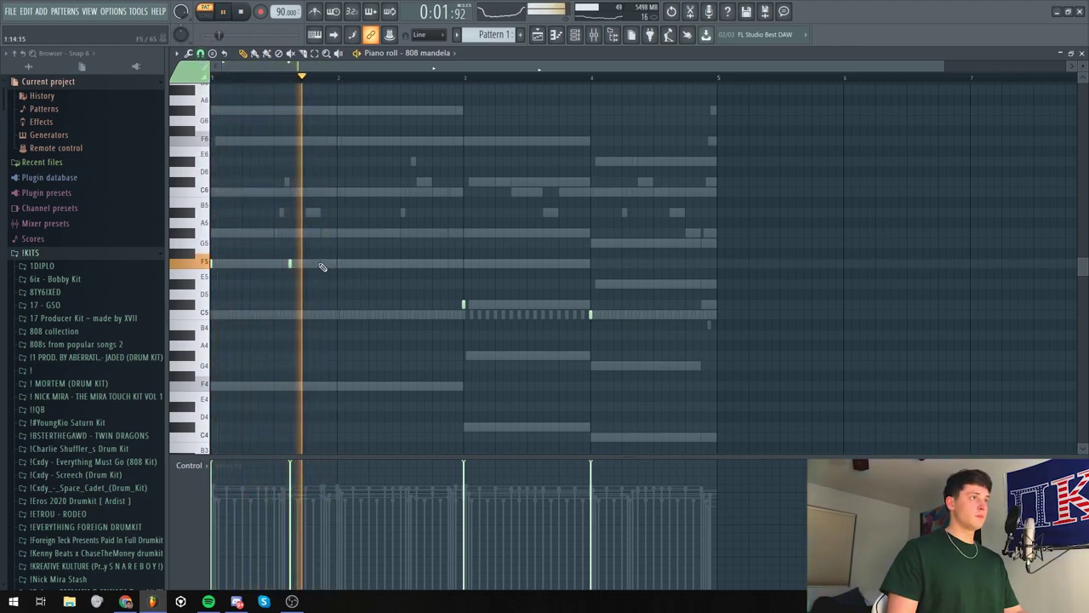
left_click(313, 263)
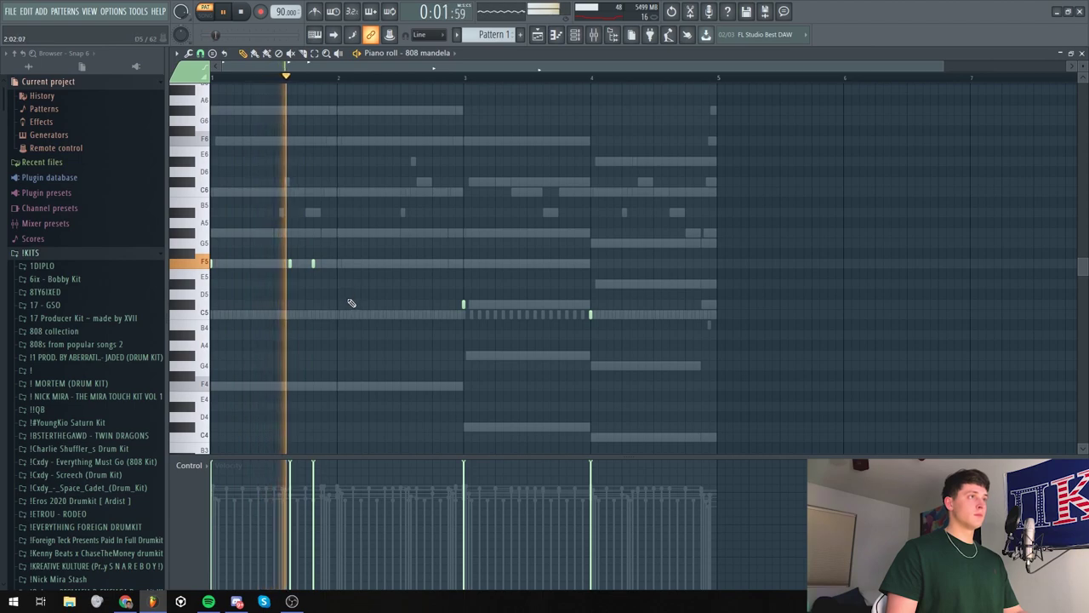
key("space")
left_click(339, 266)
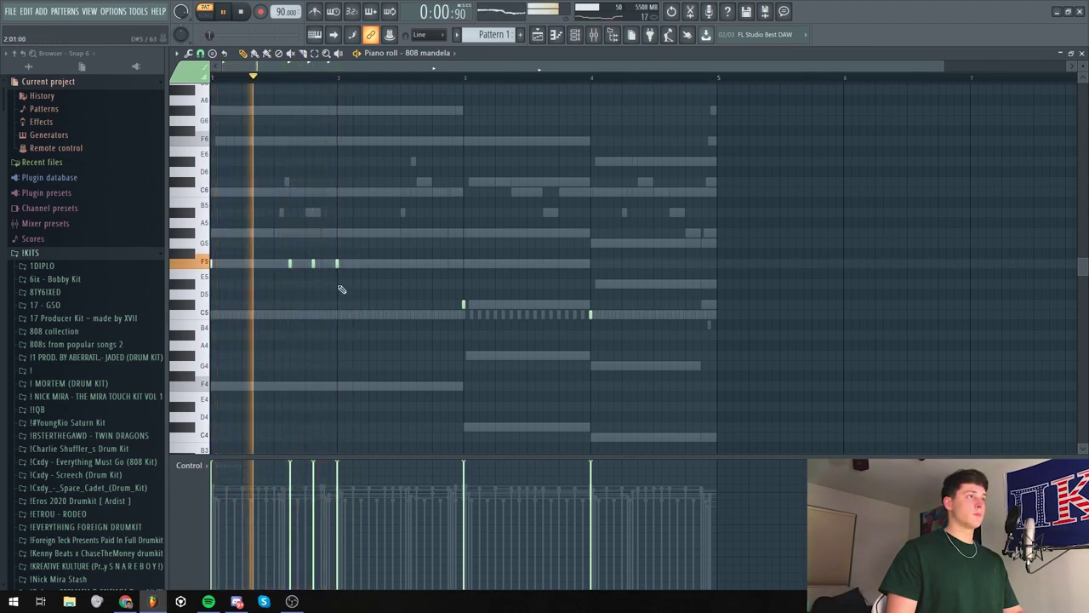
Try an additional F5 note on step 7 of bar 1 against the playing beat
left_click(259, 265)
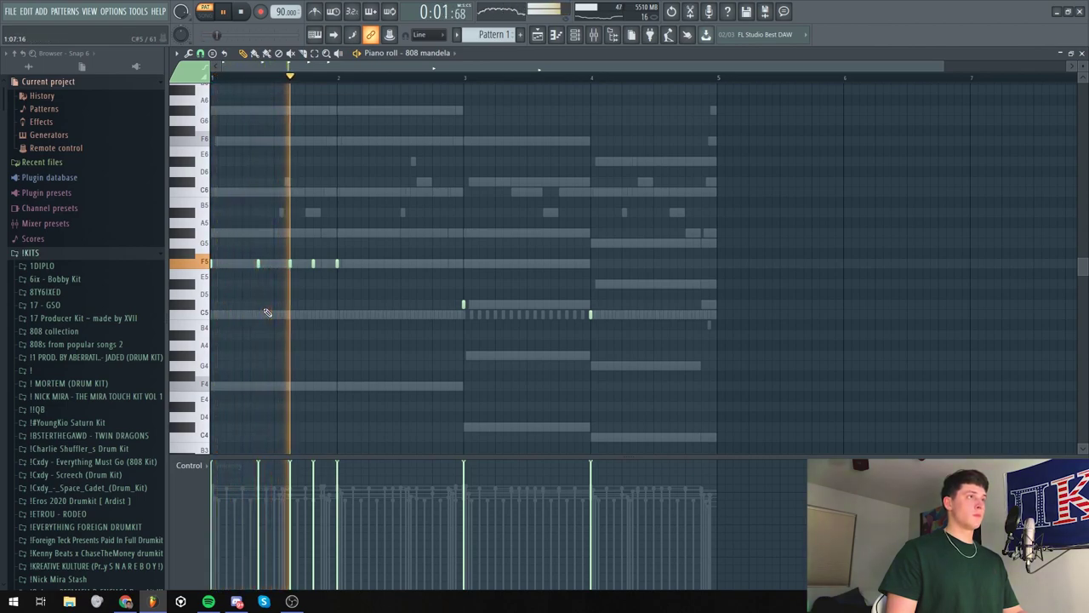
key("space")
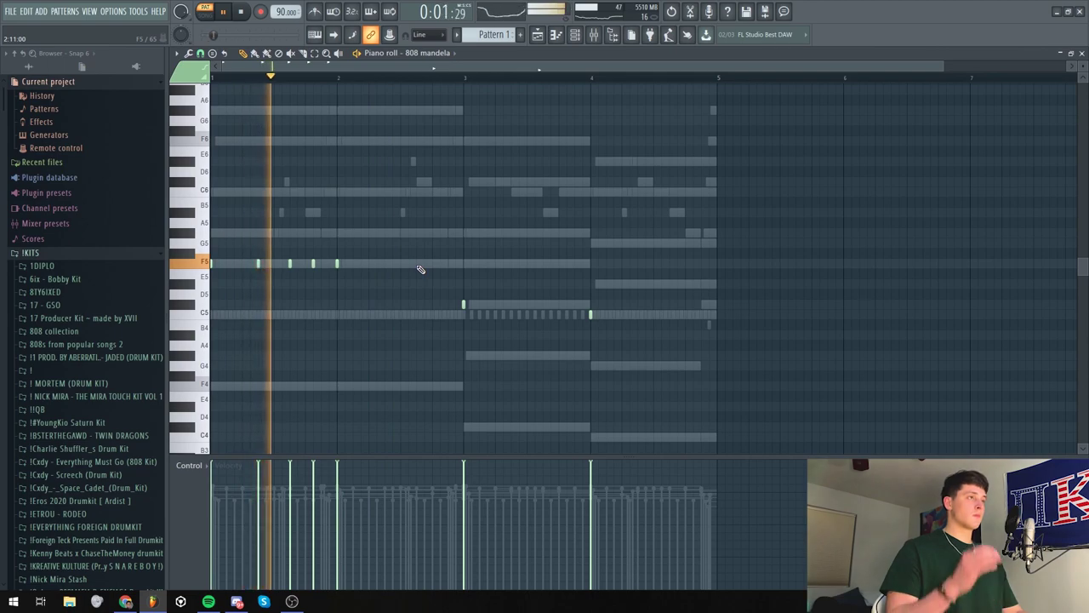
key("space")
key("space")
right_click(257, 264)
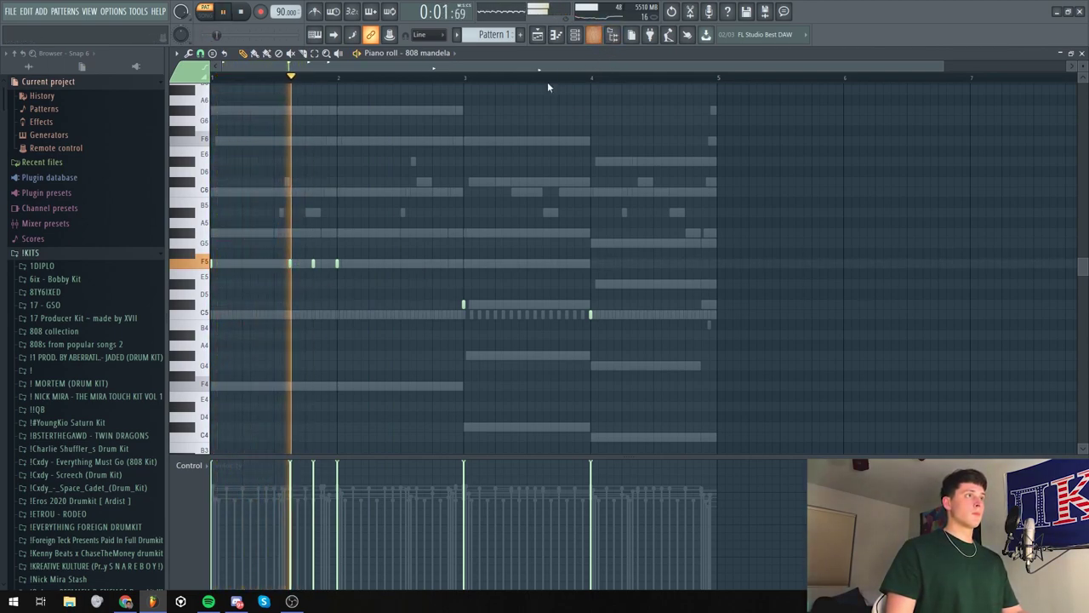
Add F5 notes on steps 11, 14 and 15 of bar 2, and C#5 notes on steps 7, 11 and 14 of bar 3
left_click(417, 264)
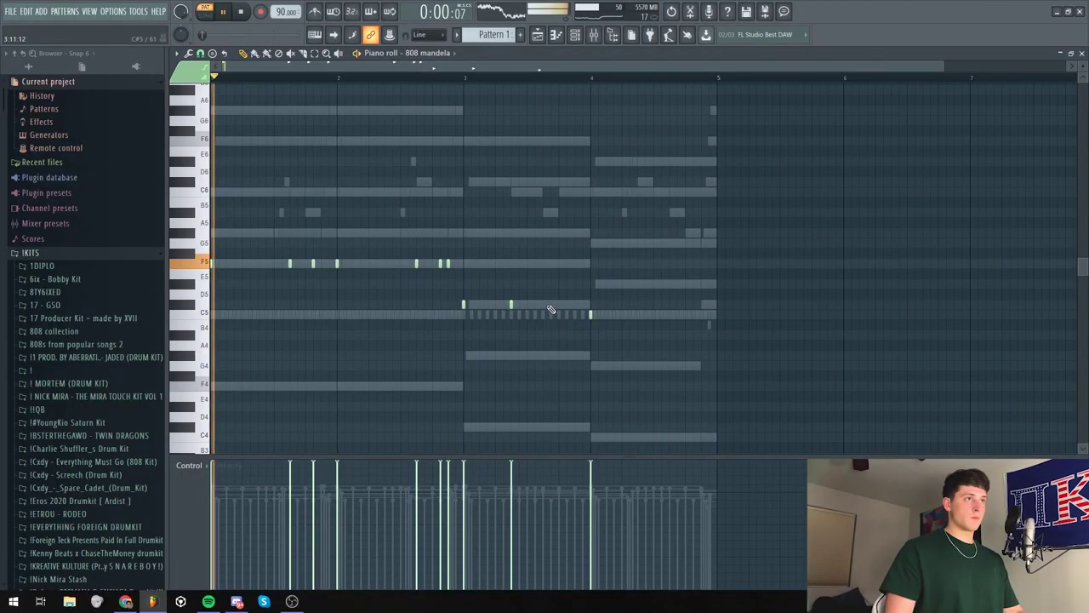
left_click(544, 305)
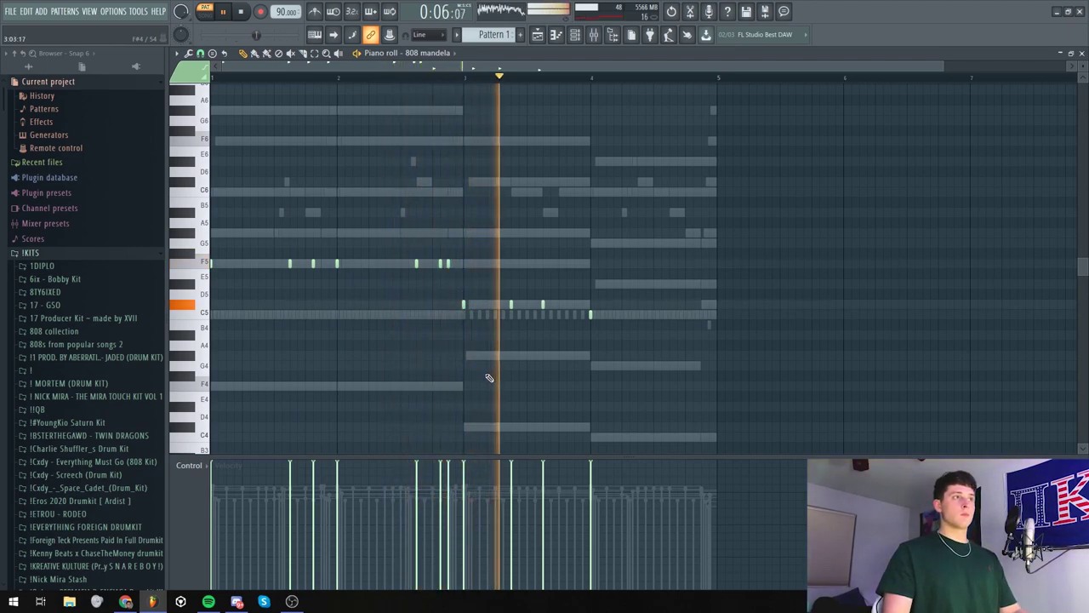
left_click(566, 304)
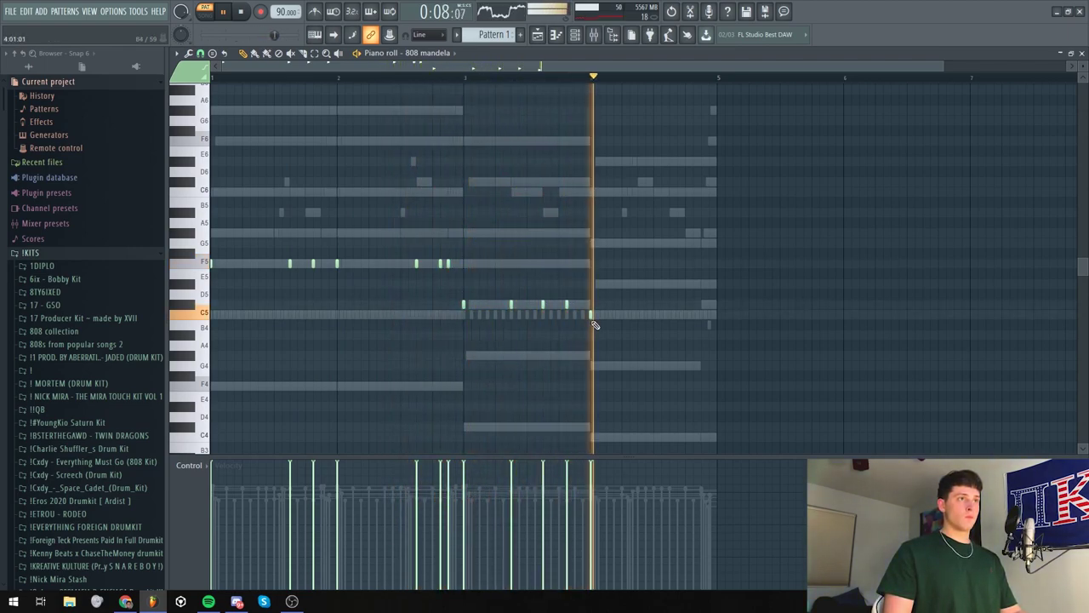
key("space")
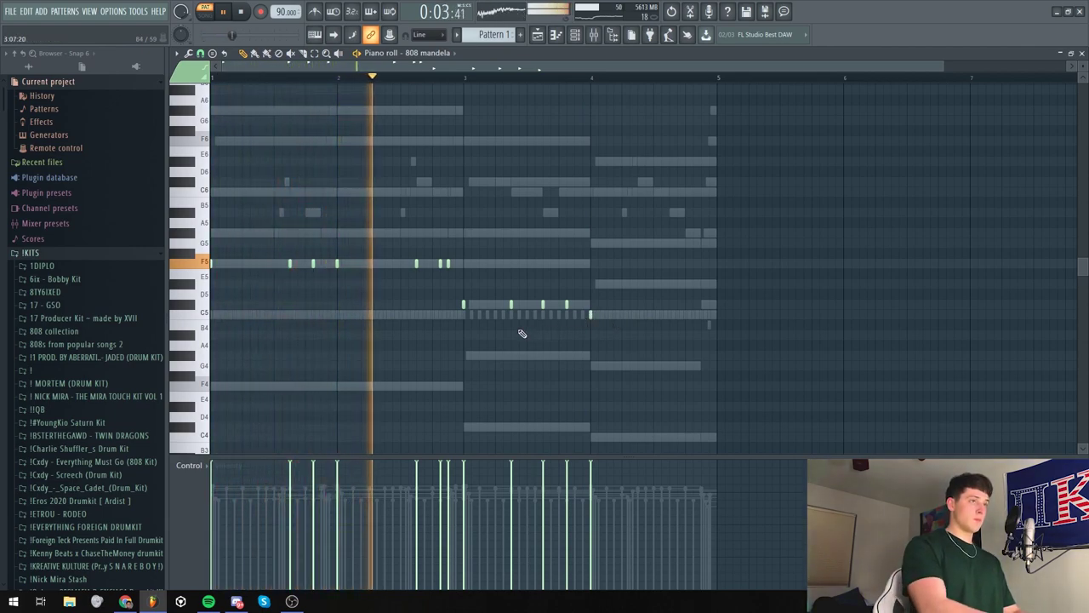
Lengthen the 808 notes in bars 1 to 3 toward the following notes, with the first F5 lasting half a bar
key("ctrl+a")
key("space")
key("space")
left_click_drag(290, 264, 240, 266)
key("space")
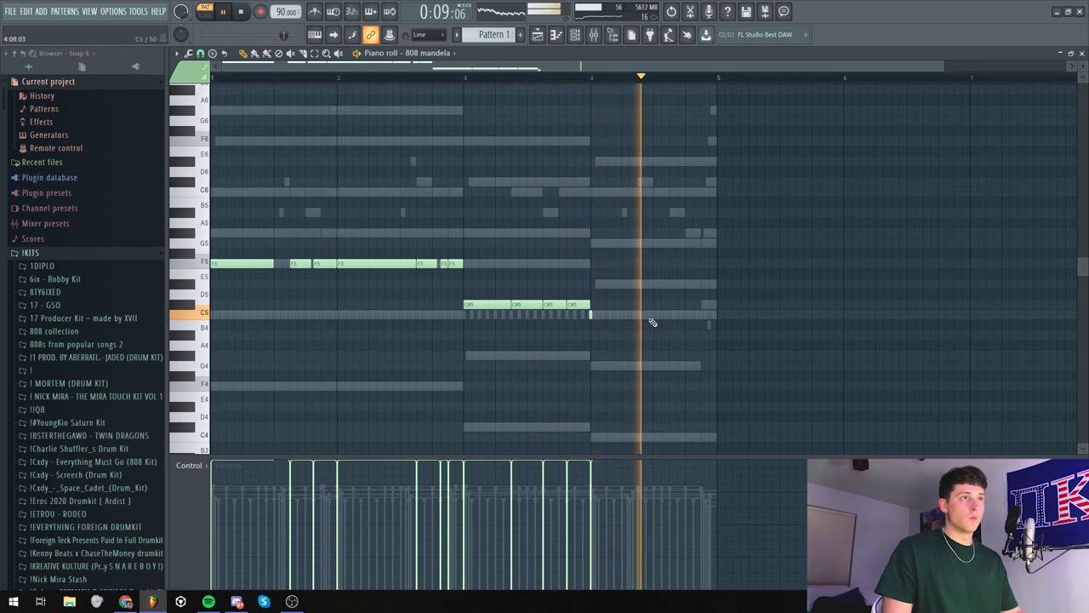
Fill bar 4 with a C5 on step 11 and a C#5 on step 14, stretching the opening C5 to step 11
key("z")
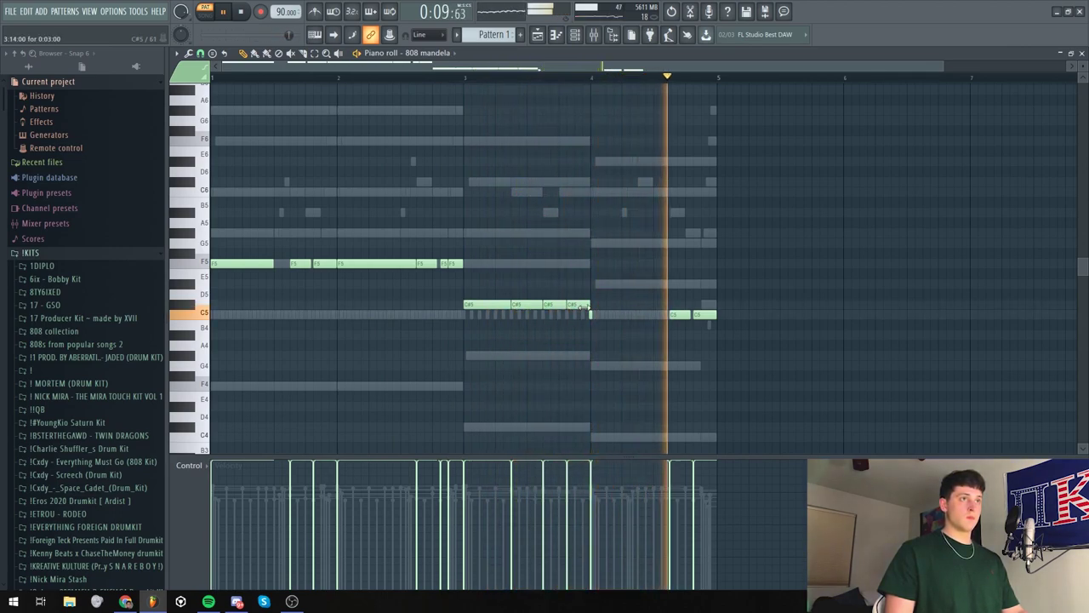
left_click_drag(709, 315, 708, 304)
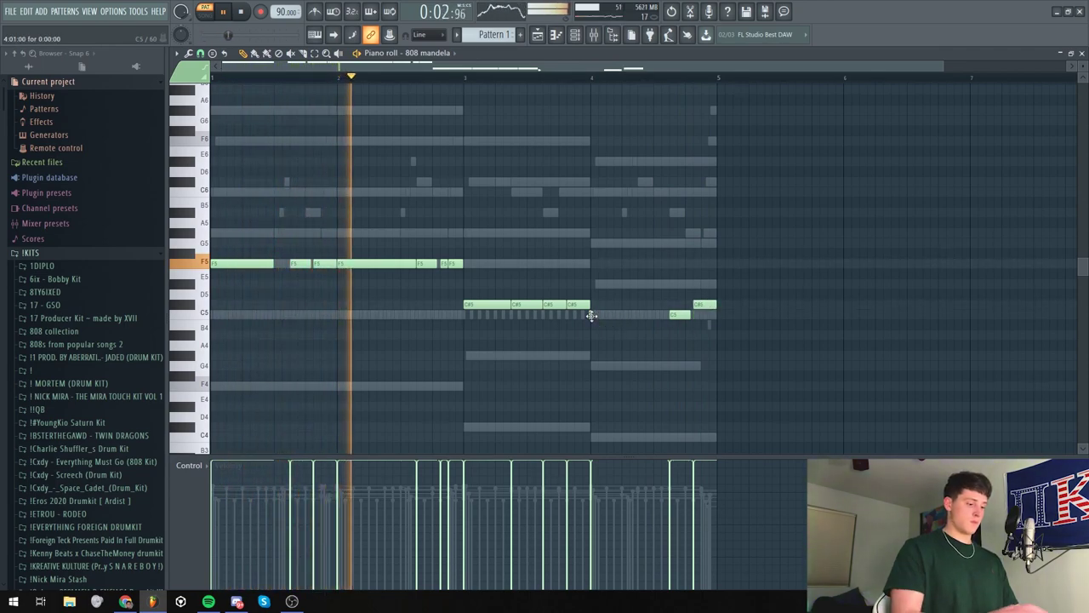
left_click_drag(591, 315, 672, 326)
left_click(594, 36)
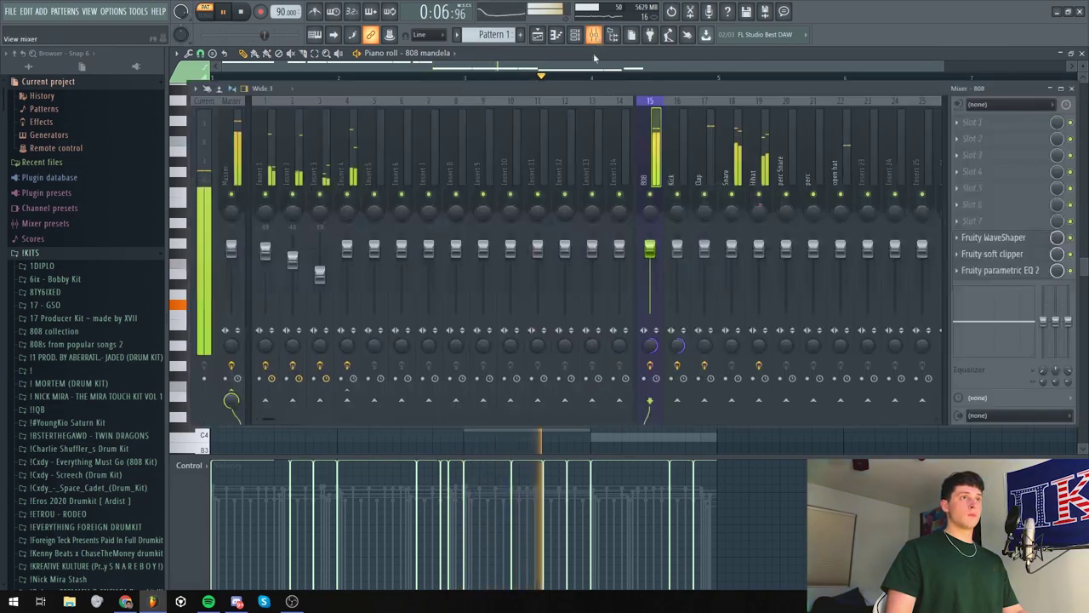
left_click(593, 36)
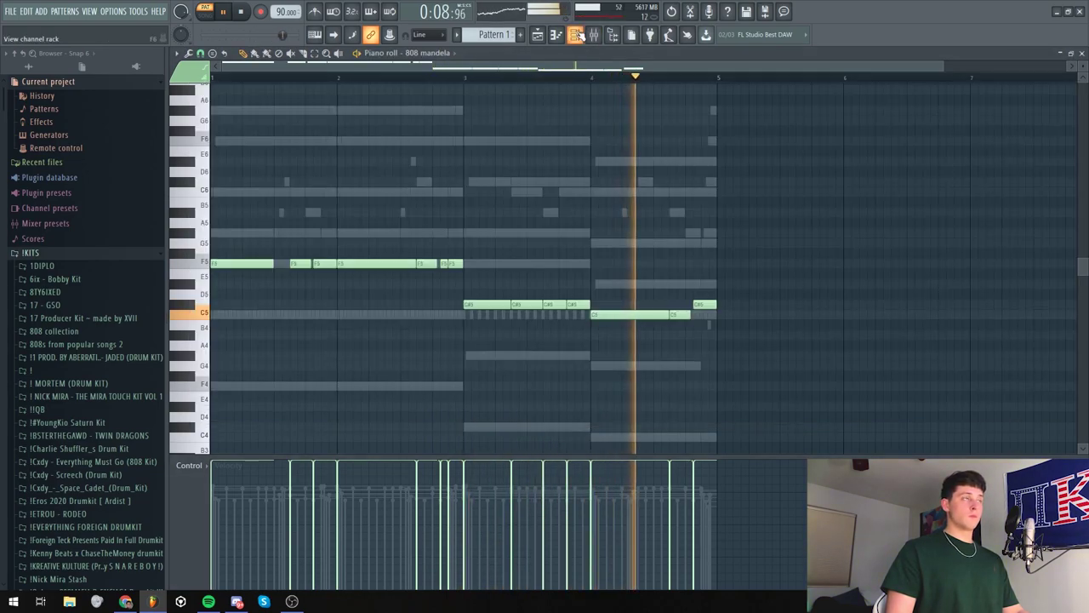
key("F6")
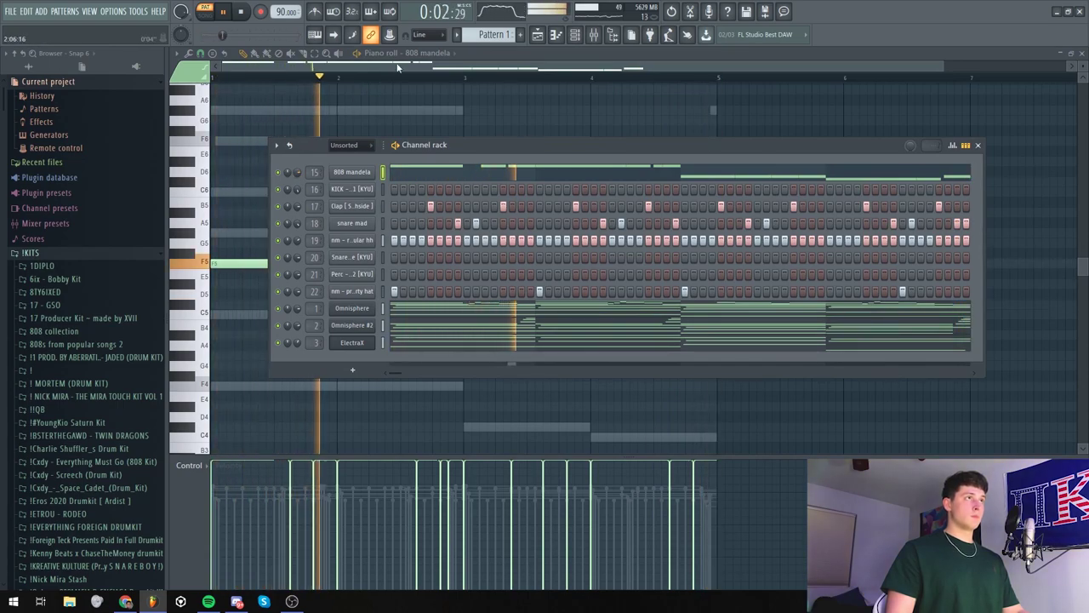
key("F6")
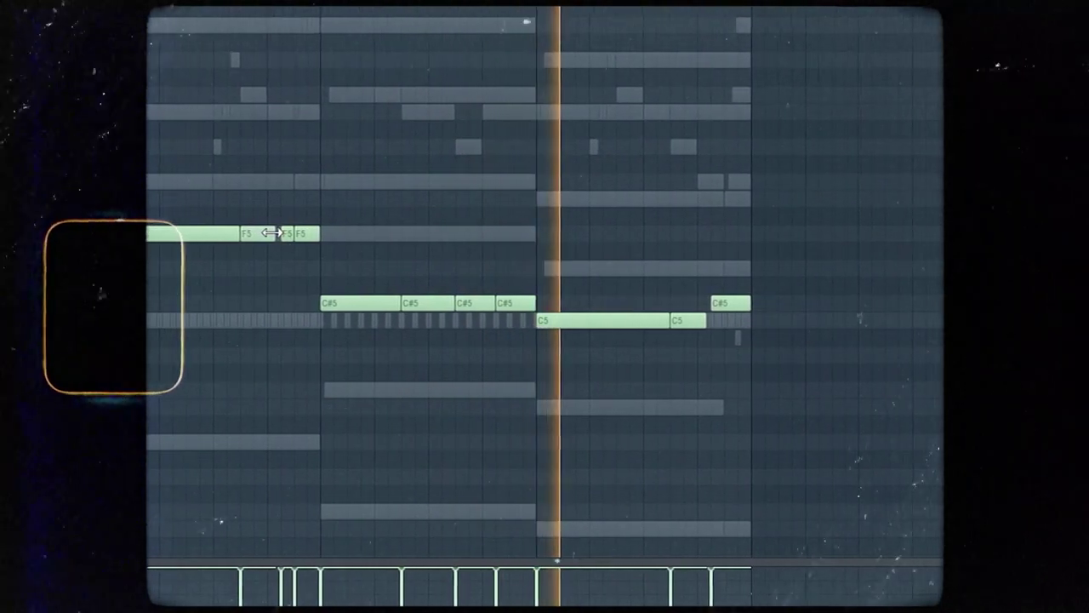
Replace bar 3's step 7 C#5 with one on step 8, and extend the preceding C#5 and bar 4's second C5 toward their next notes
right_click(376, 305)
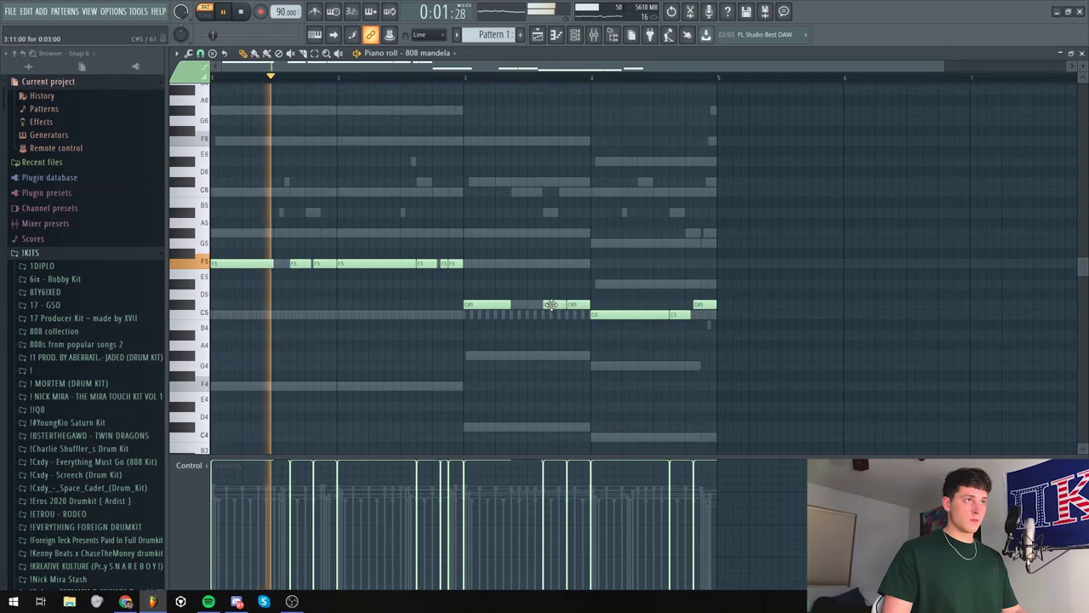
left_click(523, 305)
left_click_drag(508, 305, 515, 307)
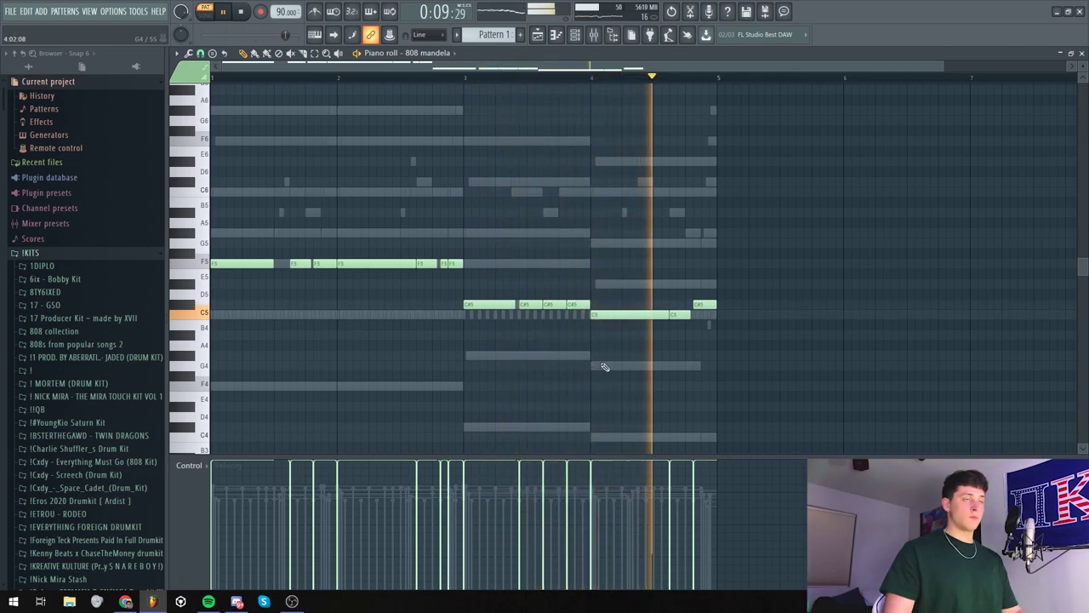
left_click(689, 316)
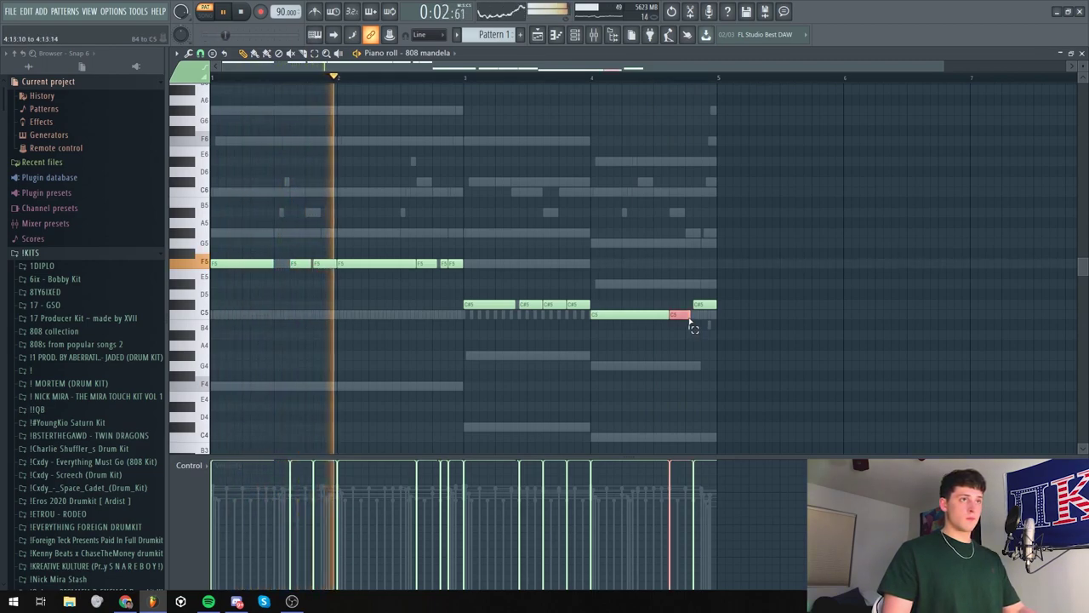
left_click(621, 408)
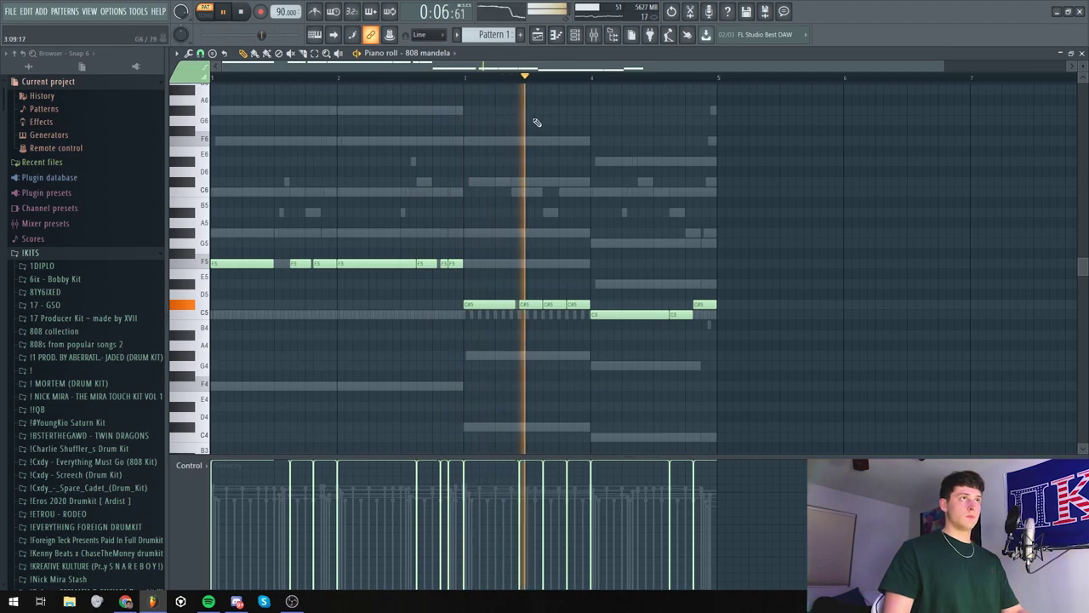
Check the Insert 4 track's level in the mixer while the beat plays
left_click(594, 36)
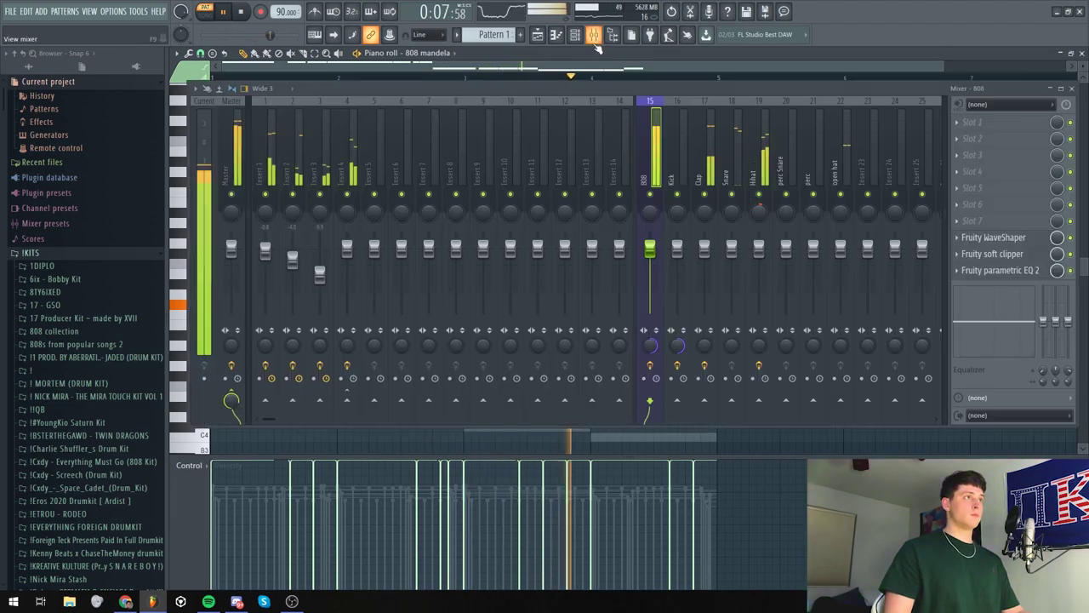
left_click(349, 170)
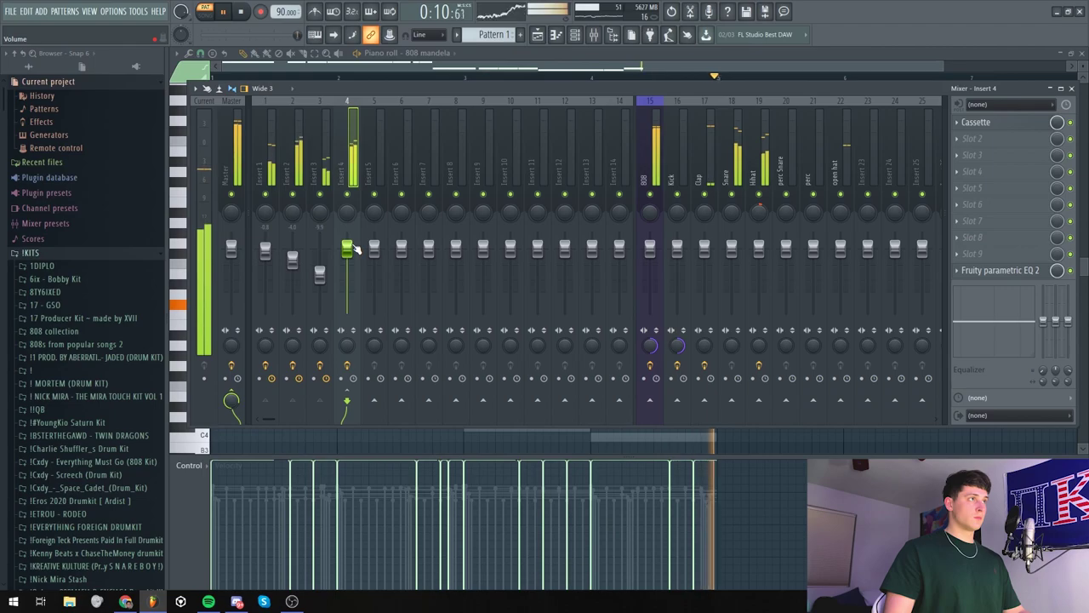
left_click(414, 70)
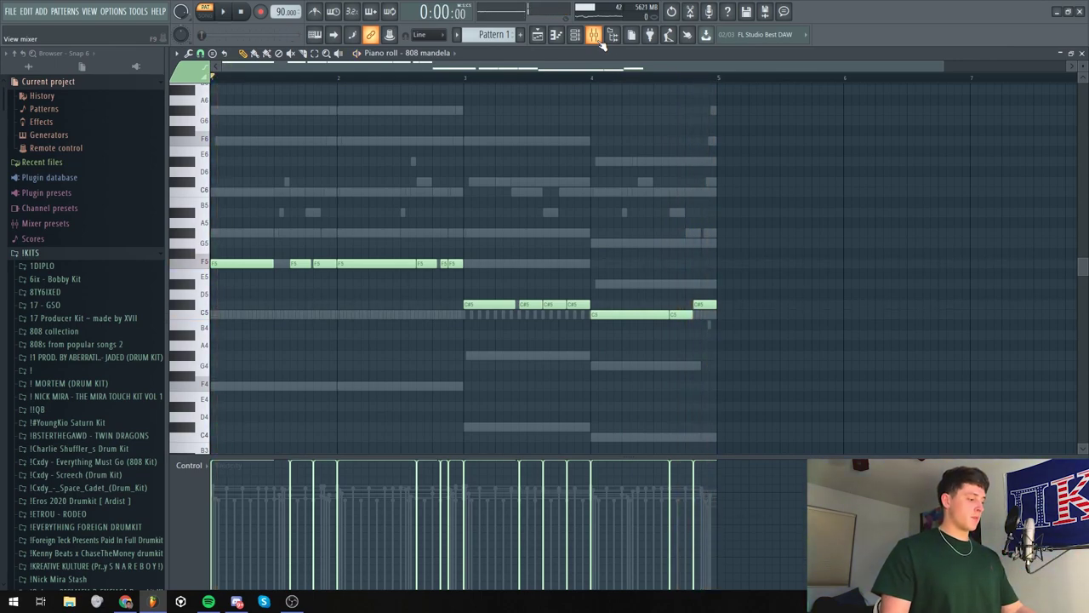
Copy all 808 mandela notes into the piano roll of the KICK - 1v1 channel
key("ctrl+a")
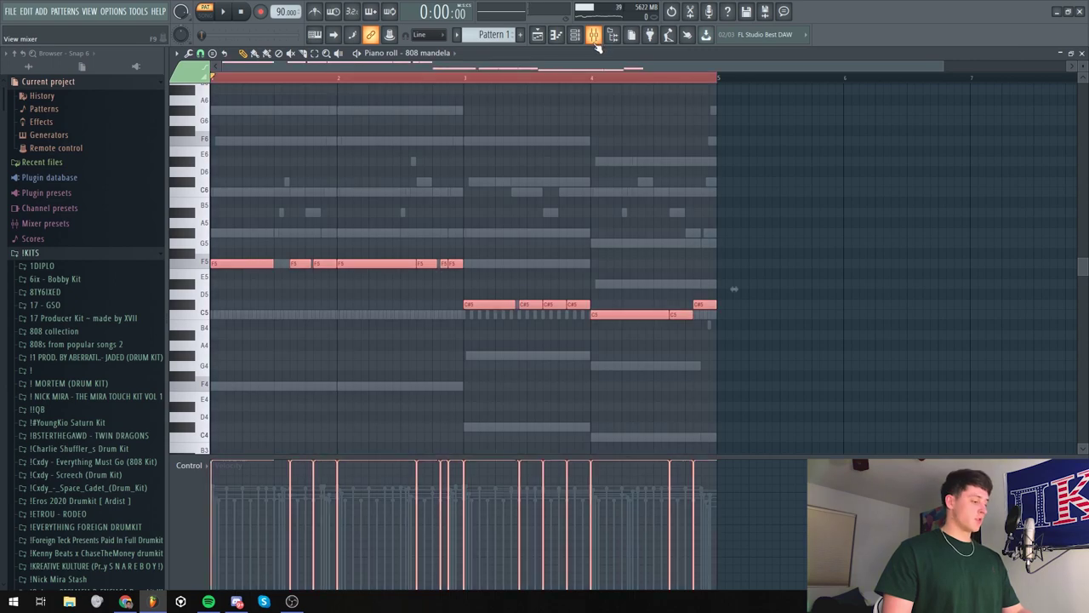
left_click(587, 34)
right_click(351, 193)
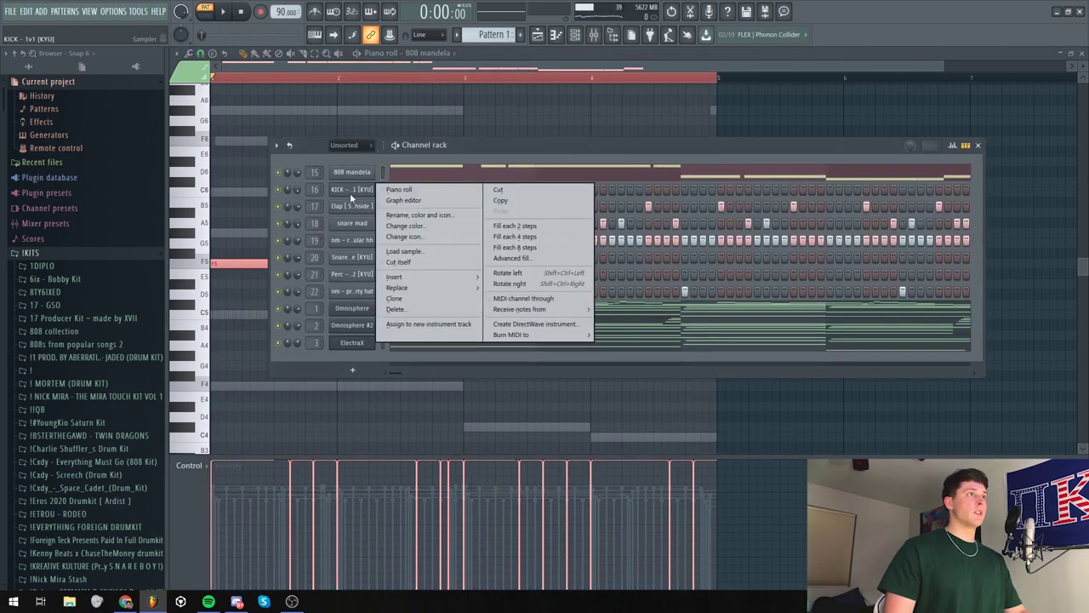
left_click(388, 193)
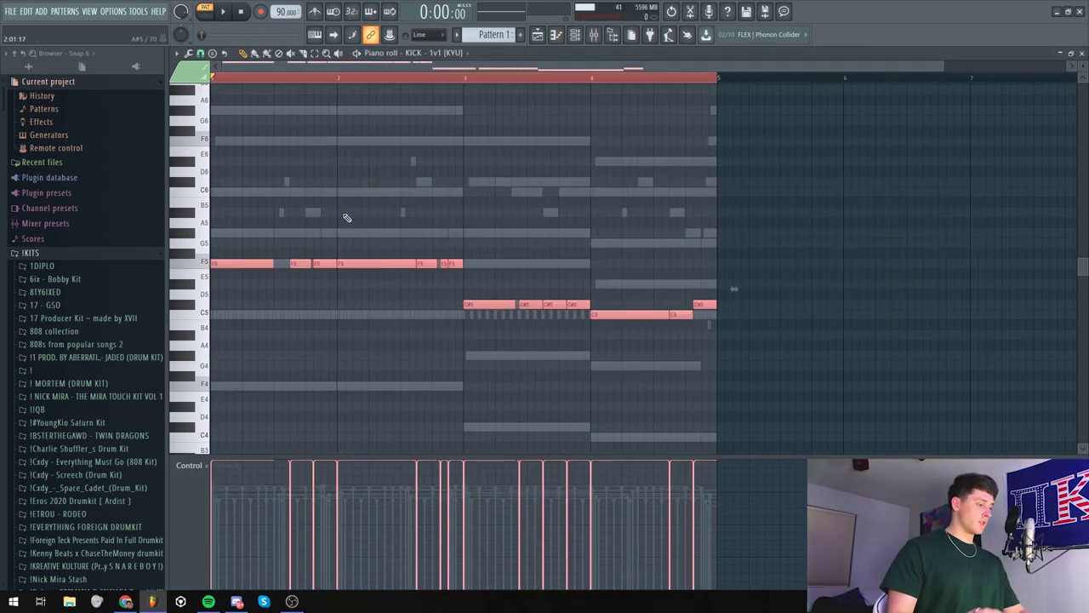
Flatten all the kick notes to C5 with the limiter / transposer and play them with the beat
key("alt+k")
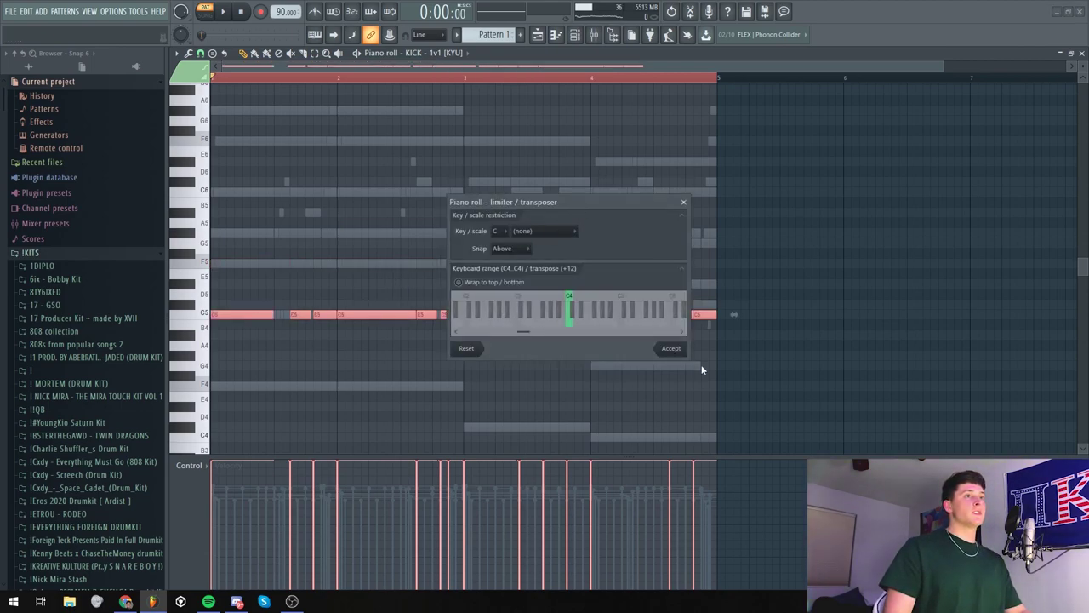
left_click(652, 348)
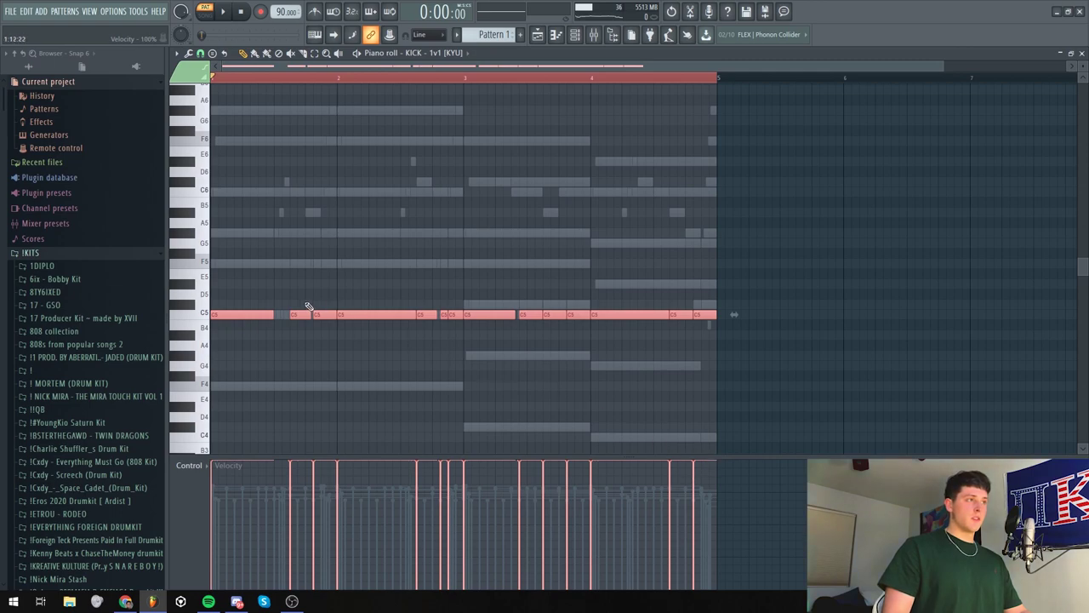
left_click(394, 392)
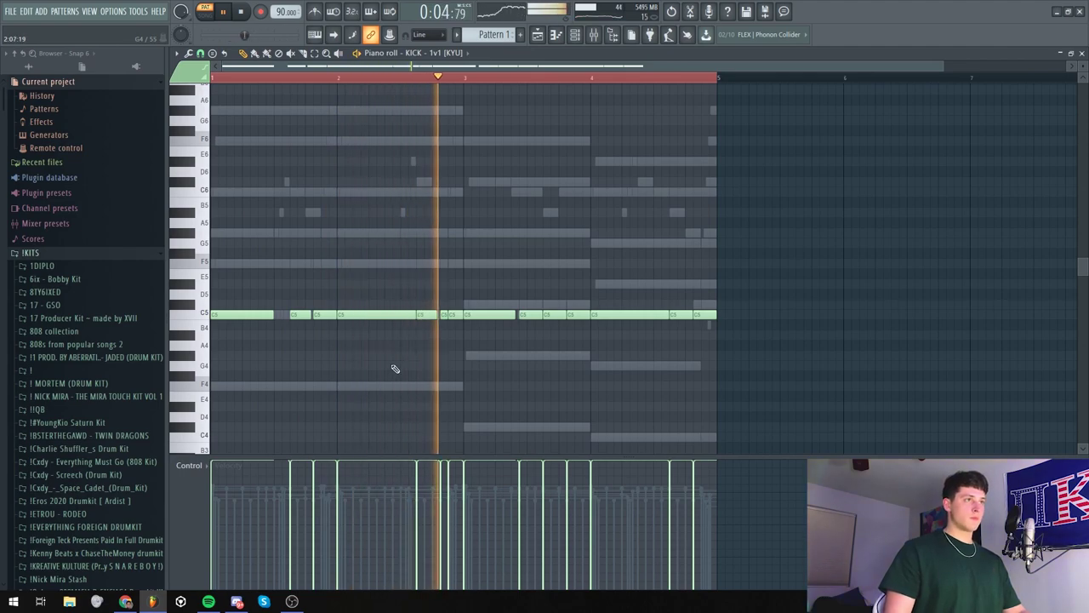
Lower the Kick track's level in the mixer to -2.1 dB while the beat plays
left_click(593, 34)
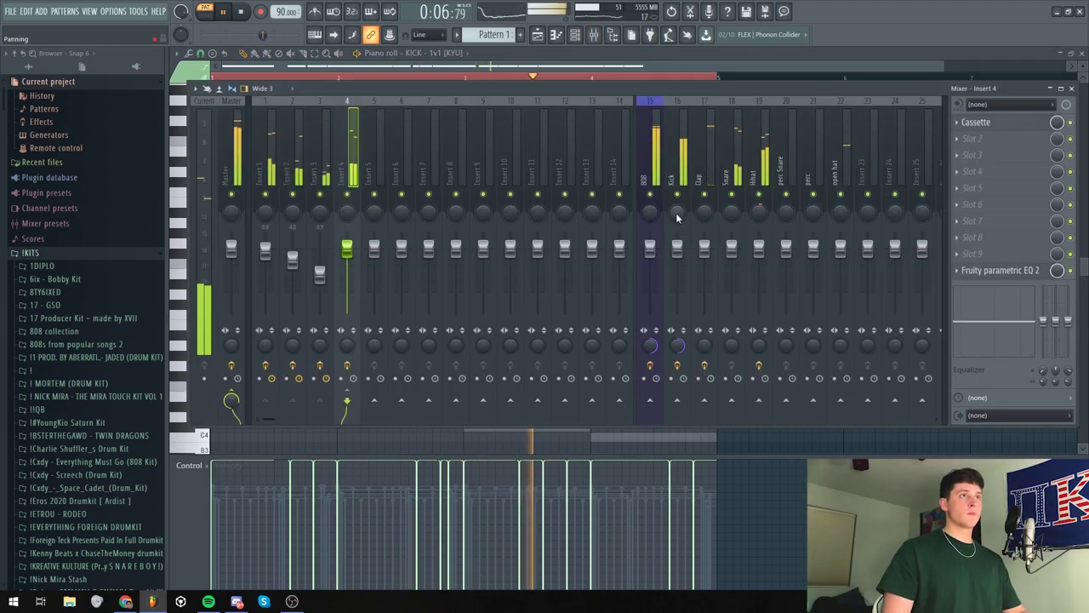
left_click_drag(681, 245, 678, 259)
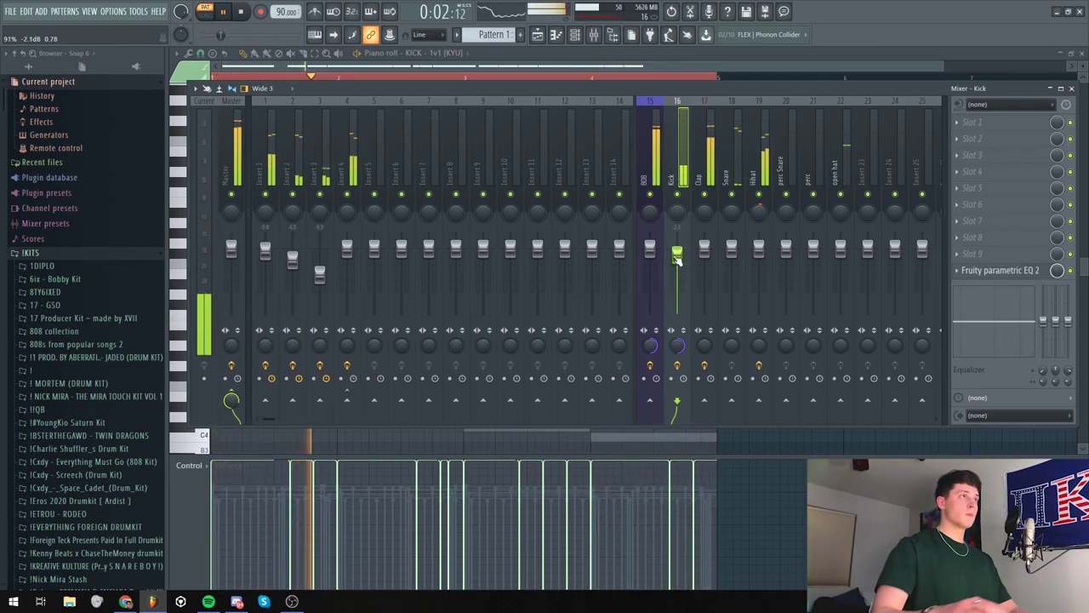
left_click(509, 70)
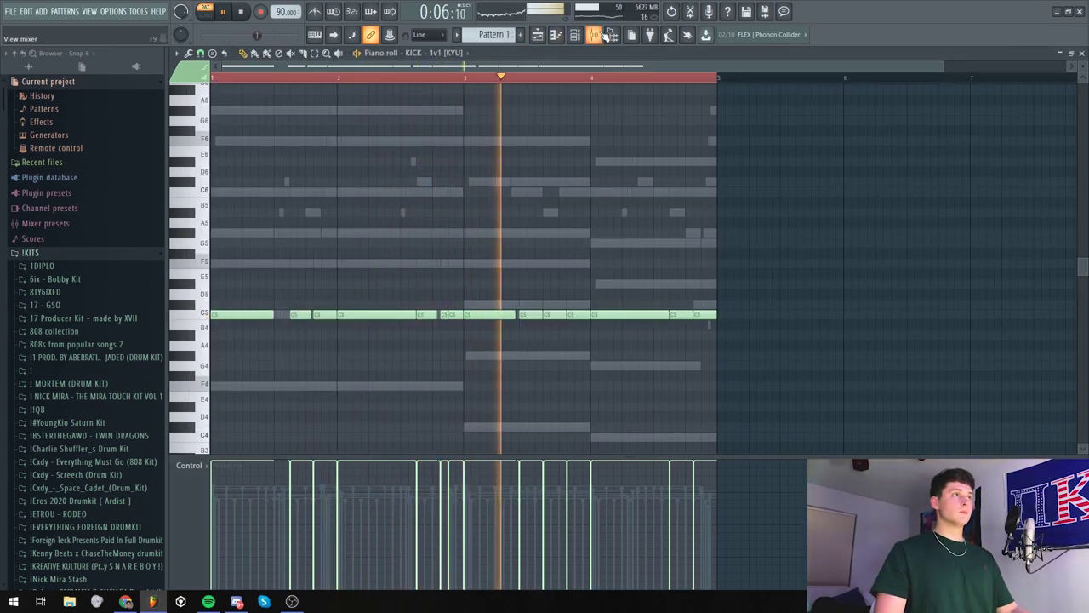
Raise the Insert 1 mixer track's level to 0.4 dB
key("F9")
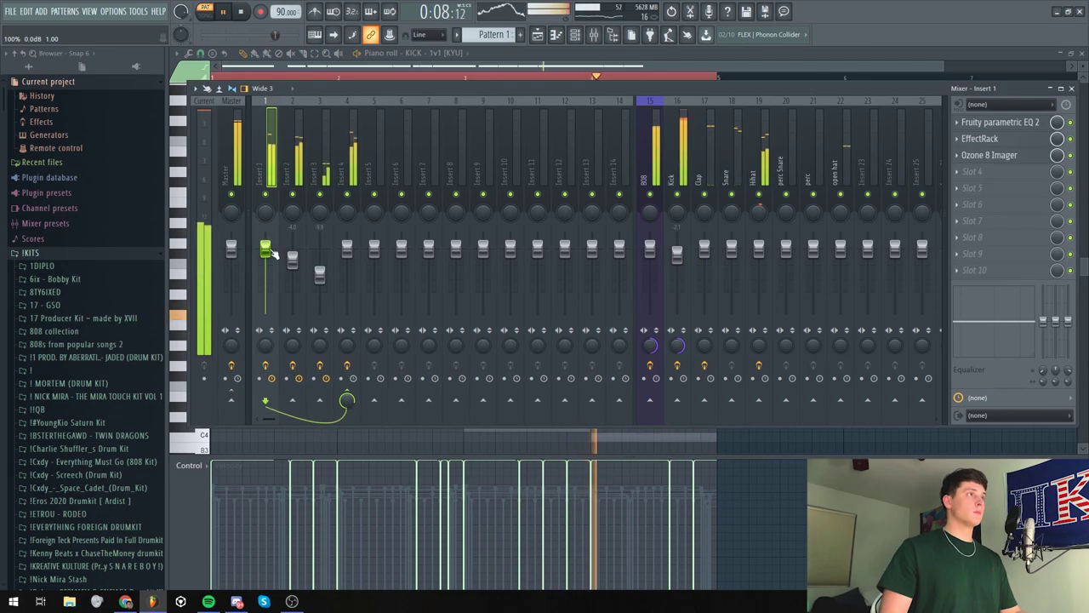
scroll(269, 249, "up", 1)
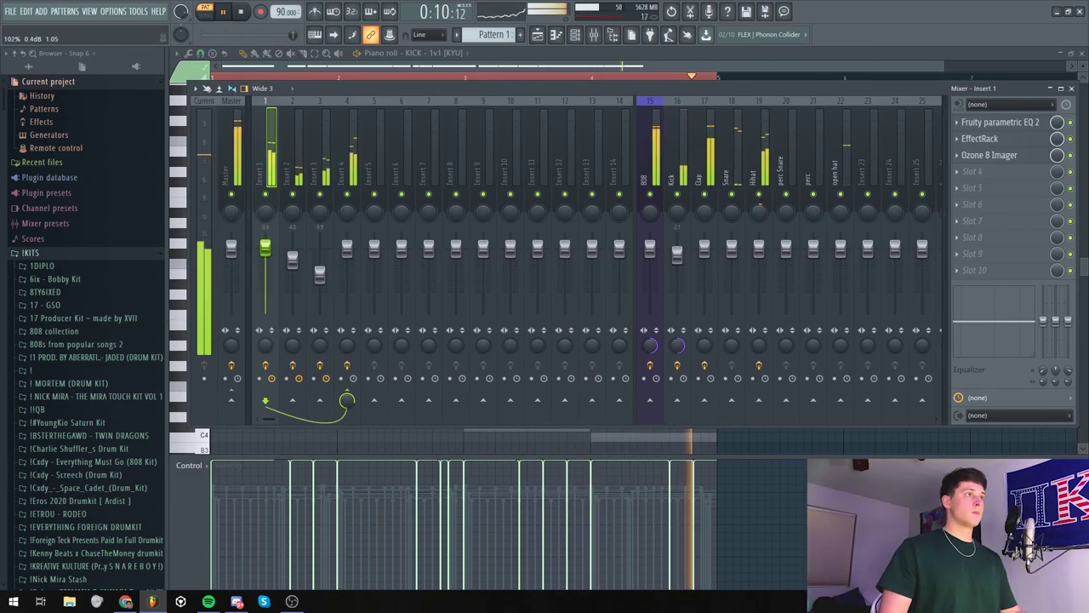
left_click(479, 70)
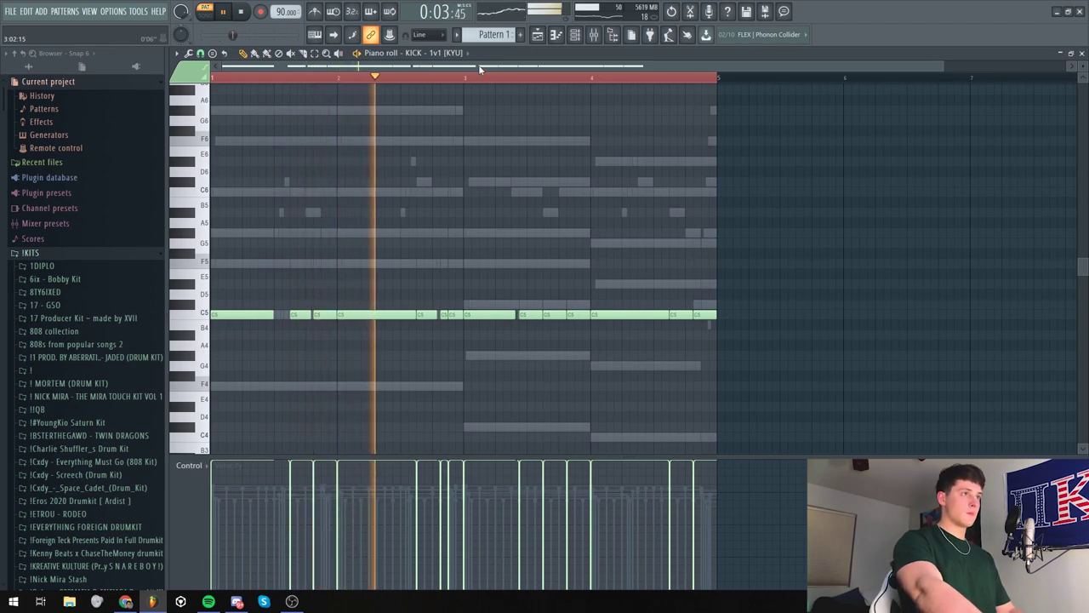
Stop playback and delete the Fruity parametric EQ 2 effects from mixer tracks Insert 1 and Insert 2
key("space")
left_click(594, 34)
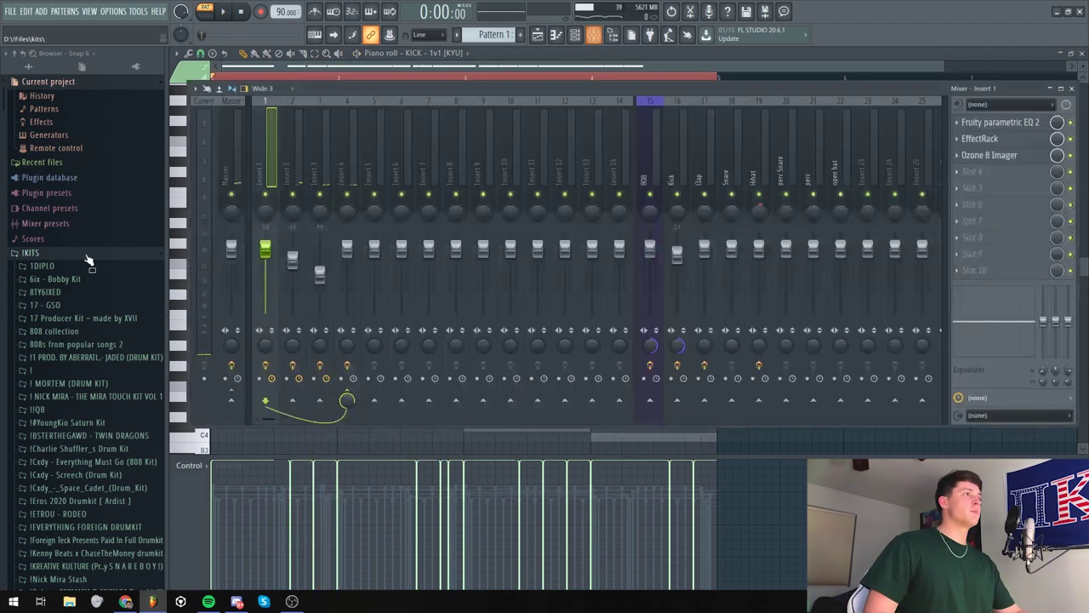
left_click(957, 125)
left_click(970, 148)
key("Right")
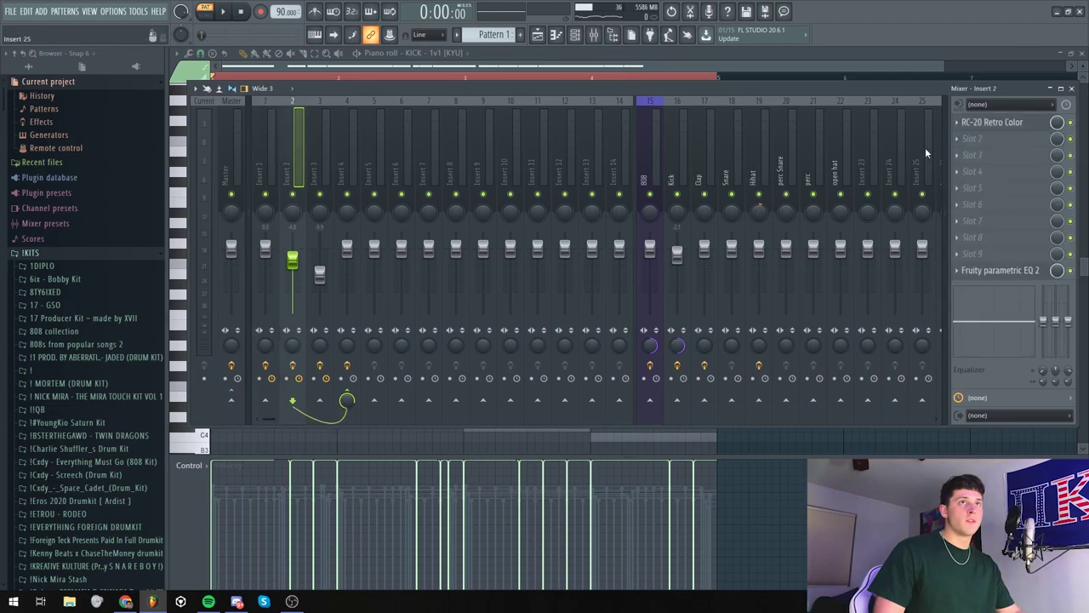
left_click(958, 272)
left_click(972, 296)
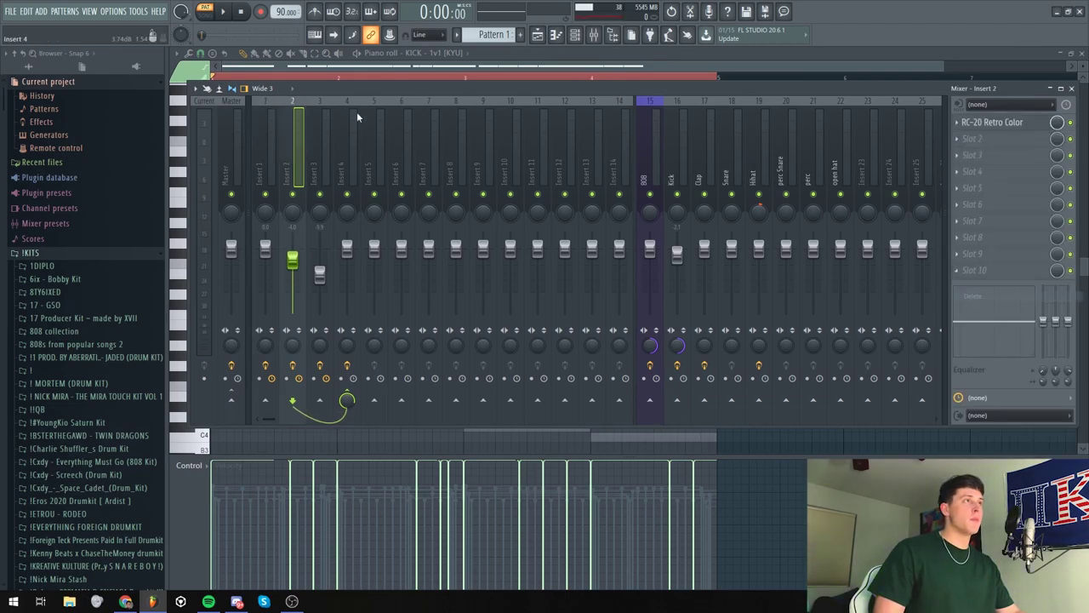
Delete the EffectRack effect from the first slot of mixer track Insert 3
left_click(331, 148)
left_click(957, 125)
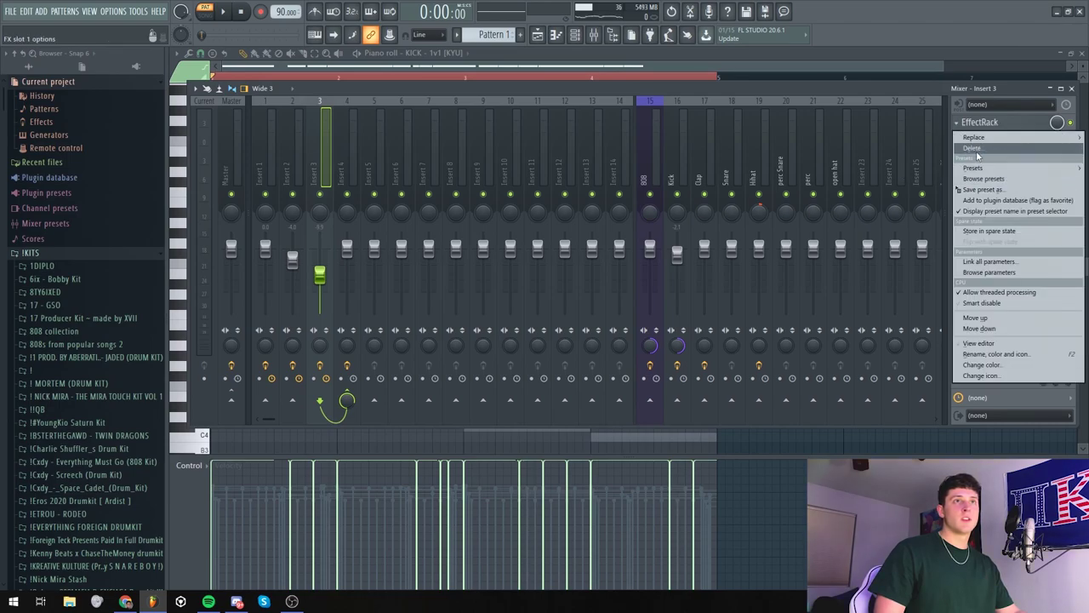
left_click(972, 148)
Create an automation clip for the mix level of Fruity parametric EQ 2 on the Insert 4 mixer track
key("Right")
right_click(1063, 274)
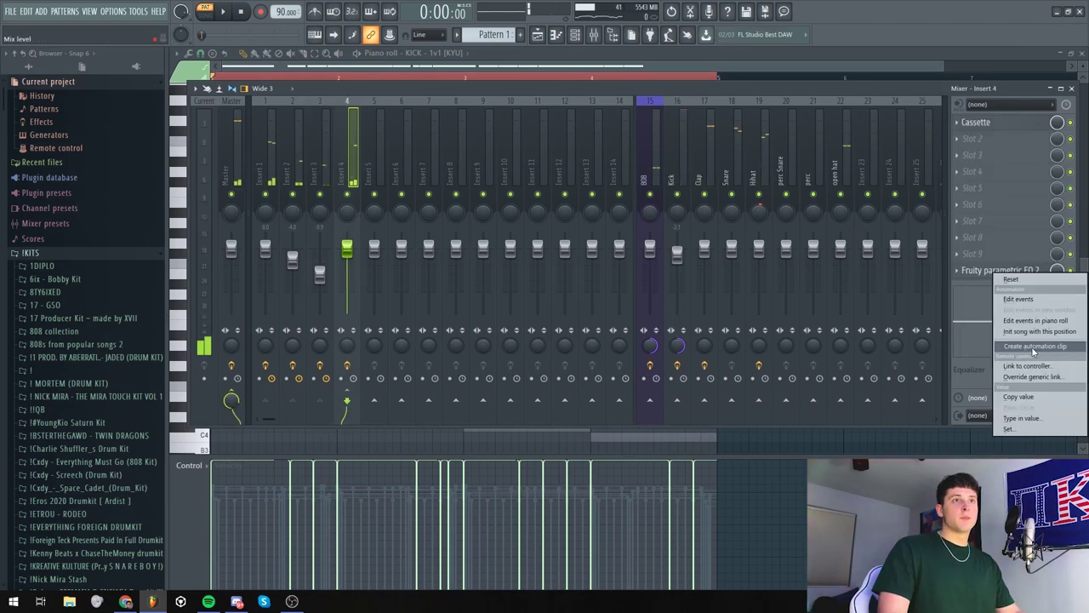
left_click(349, 174)
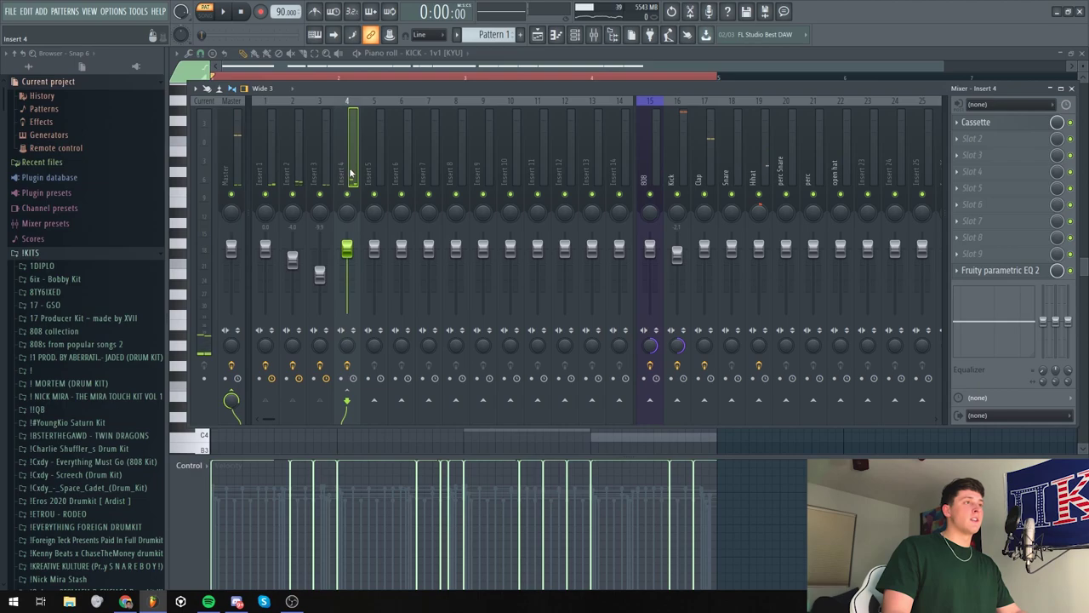
left_click_drag(275, 181, 320, 181)
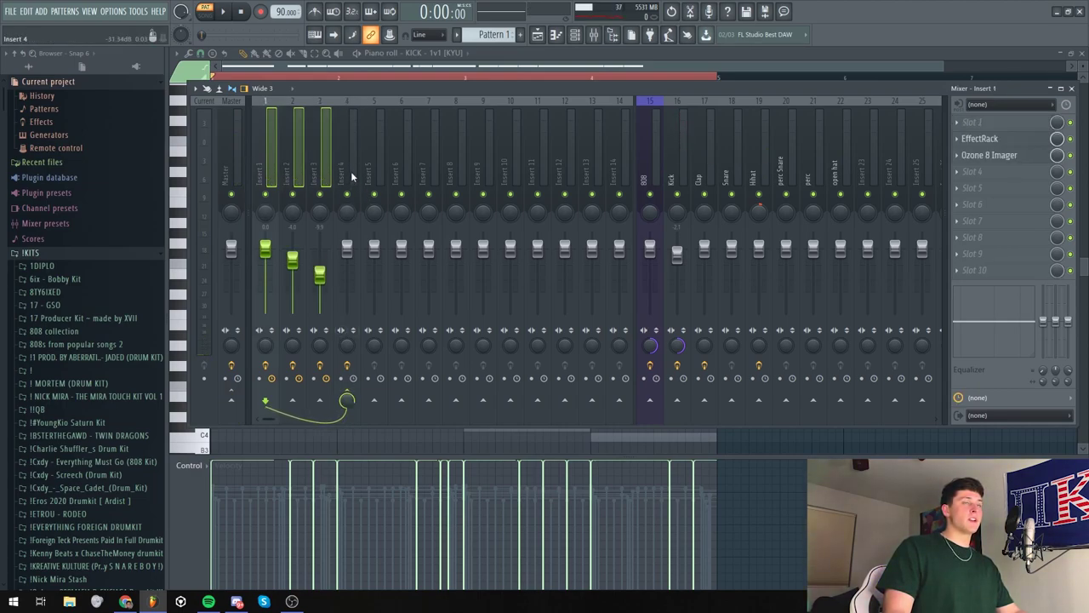
left_click(350, 171)
right_click(1057, 271)
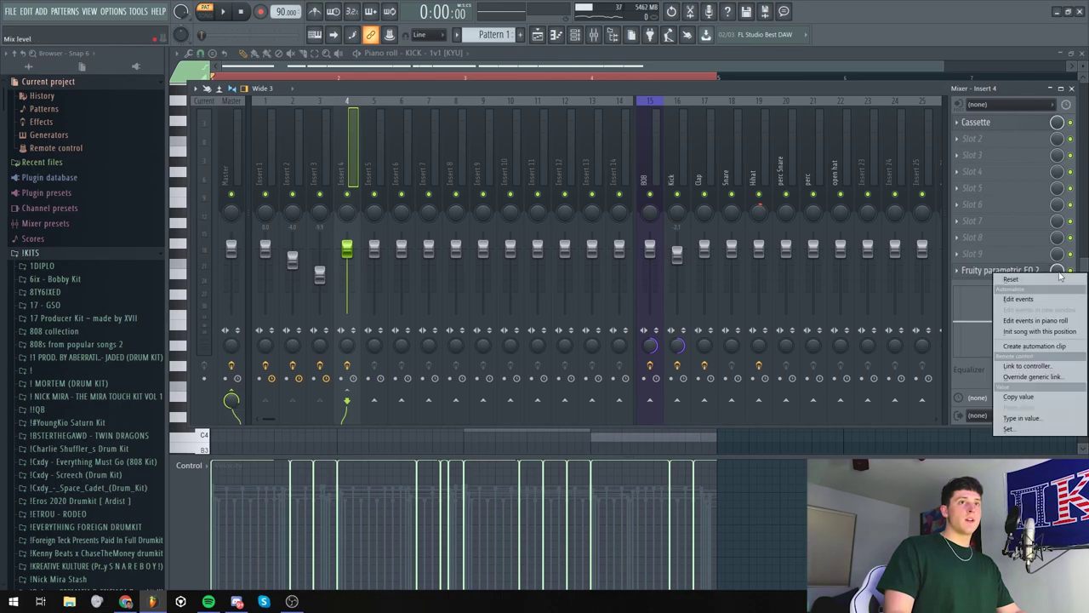
left_click(1037, 346)
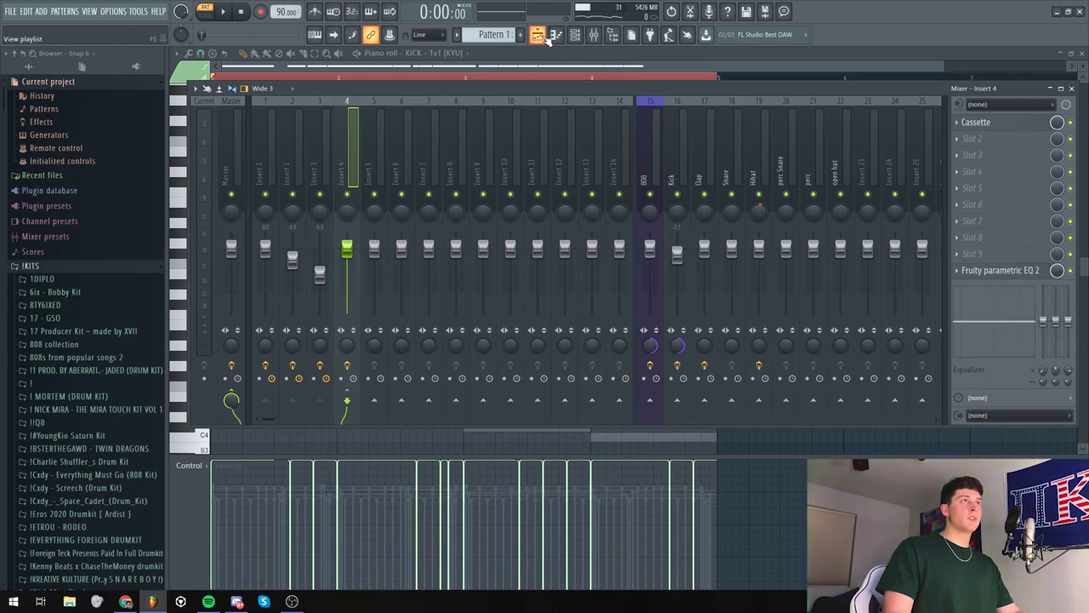
Split Pattern 1 by channel into separate patterns in the playlist
left_click(540, 36)
left_click(190, 79)
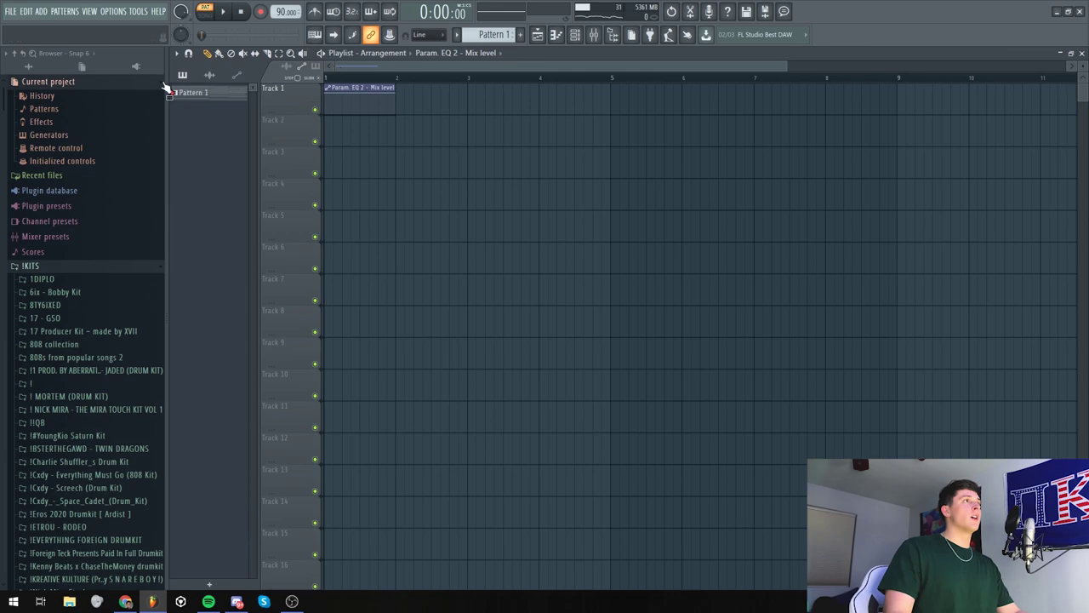
right_click(220, 95)
left_click(255, 281)
left_click(537, 34)
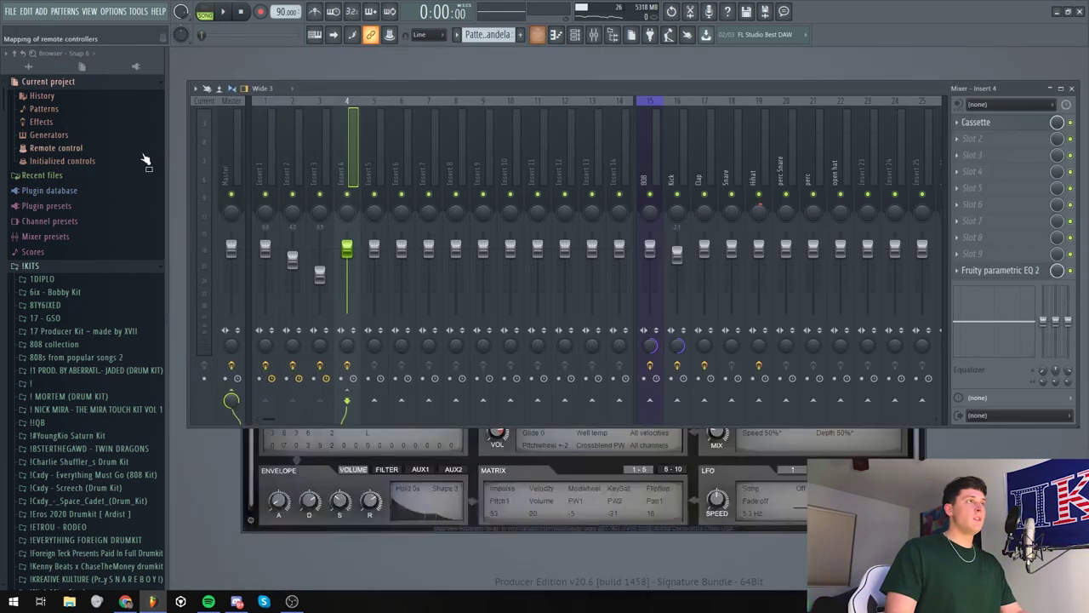
left_click(537, 34)
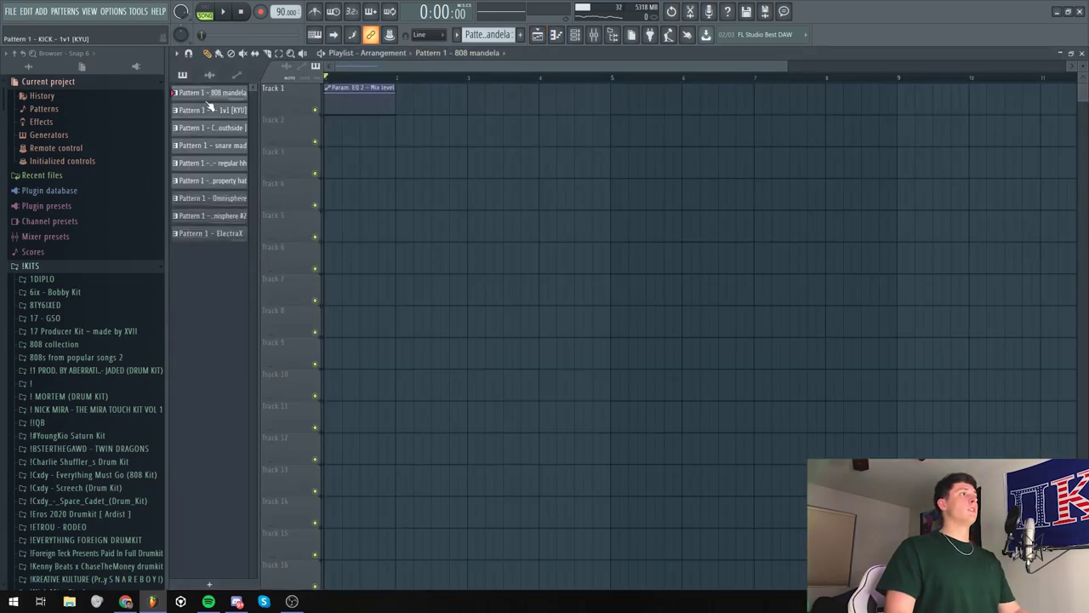
Place all nine split patterns in the playlist on Tracks 2 to 10, and move the Param. EQ 2 mix level clip to Track 11
left_click(217, 235, "shift")
left_click_drag(217, 235, 516, 137)
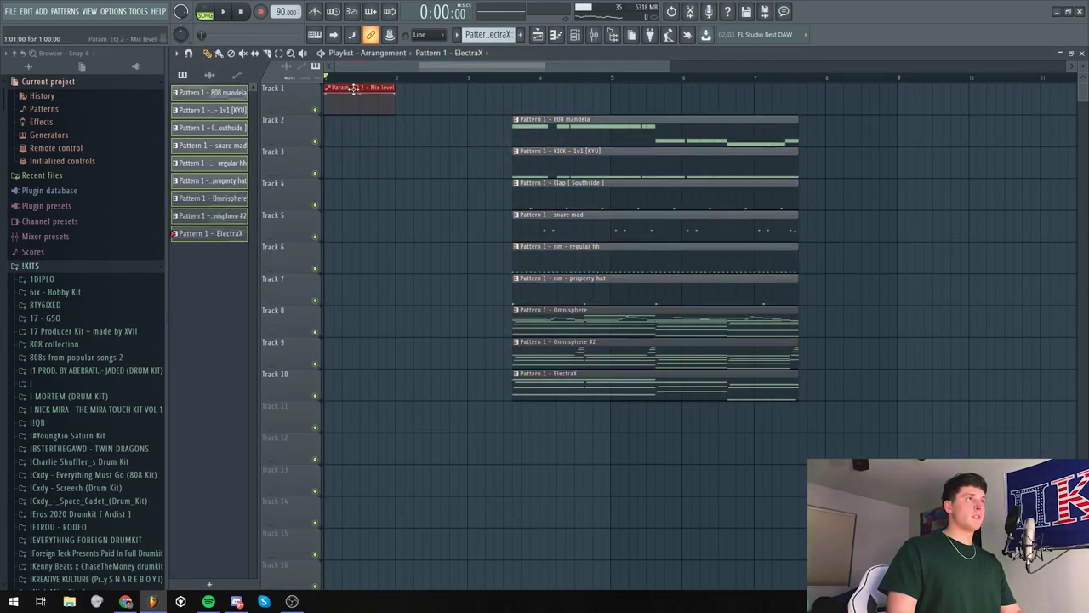
left_click_drag(326, 382, 326, 413)
Shift all pattern clips up one track, and move the Omnisphere, Omnisphere #2 and ElectraX clips to bar 1 on Tracks 1 to 3
left_click_drag(804, 425, 510, 111)
left_click_drag(577, 123, 719, 92)
left_click_drag(572, 274, 672, 340)
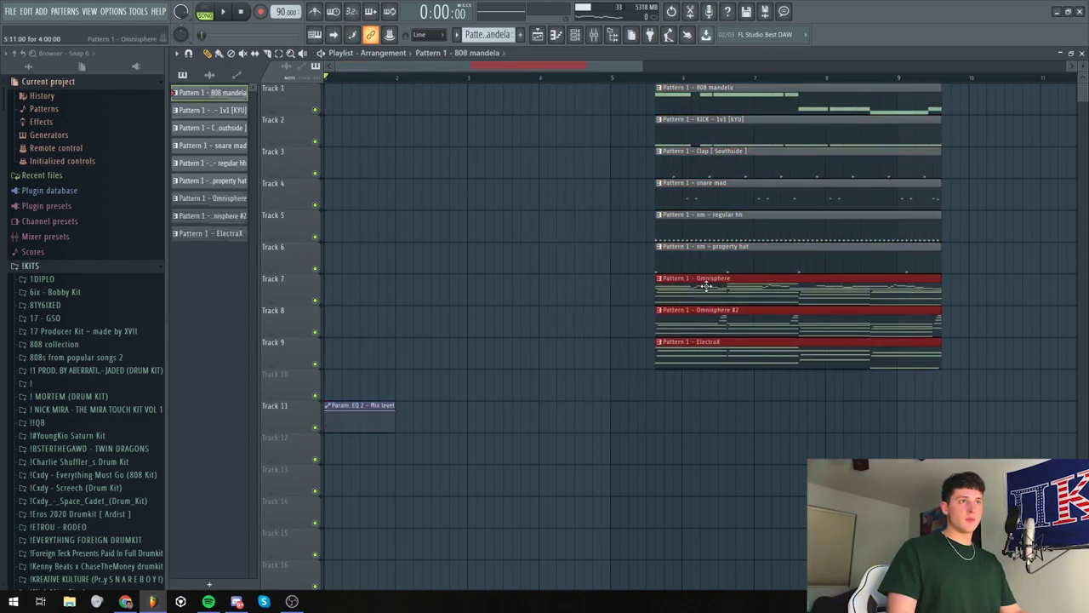
left_click_drag(705, 282, 374, 93)
Move the 808 and drum clips to bar 9 on Tracks 4 to 9, and copy the three melody clips to bar 9 above them
scroll(564, 83, "down", 1)
left_click_drag(672, 256, 872, 189)
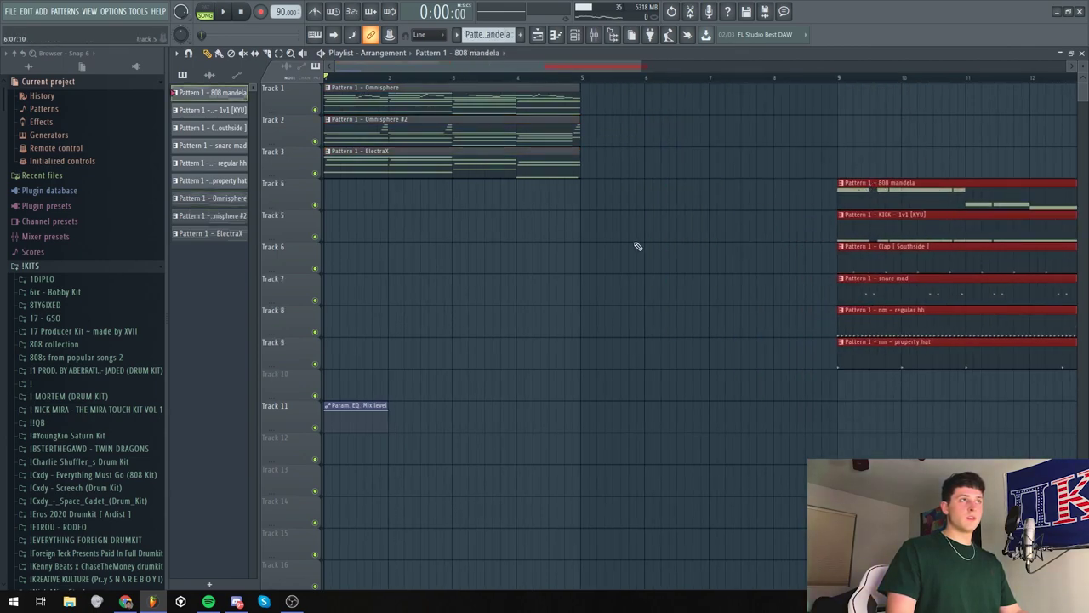
left_click_drag(619, 245, 416, 84)
left_click_drag(371, 125, 886, 125)
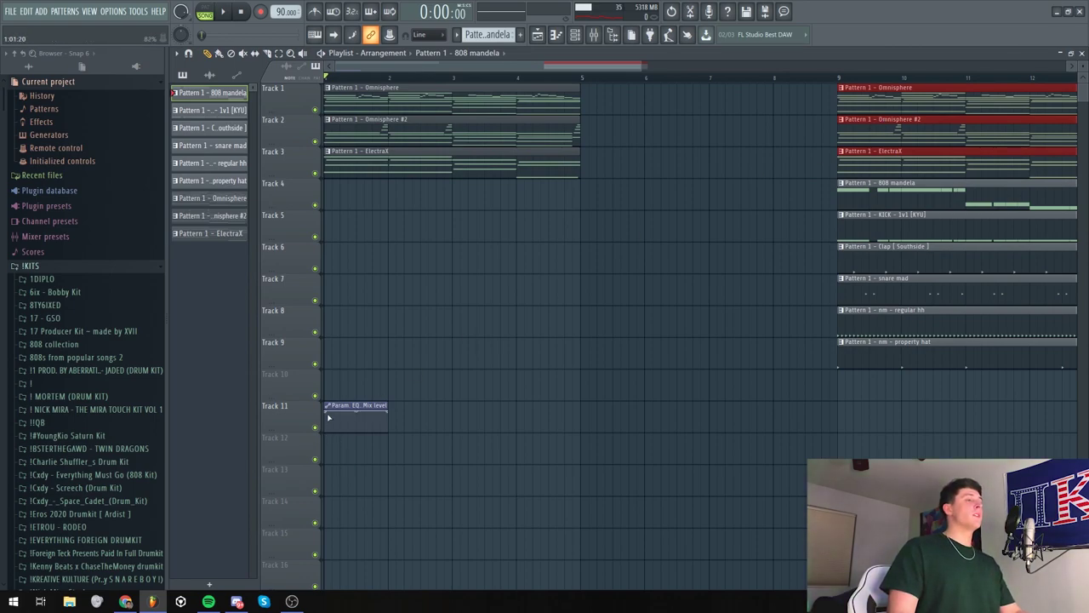
Extend the Param. EQ 2 mix level clip to bar 9 and shape it to stay at minimum, rising sharply at its end
left_click_drag(329, 414, 355, 449)
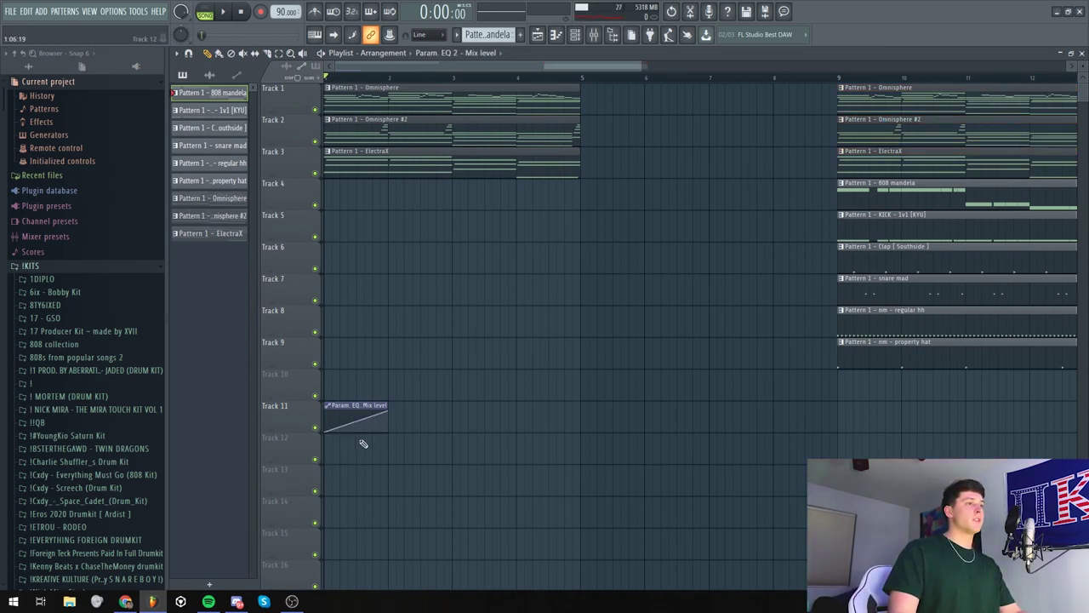
left_click_drag(395, 416, 808, 416)
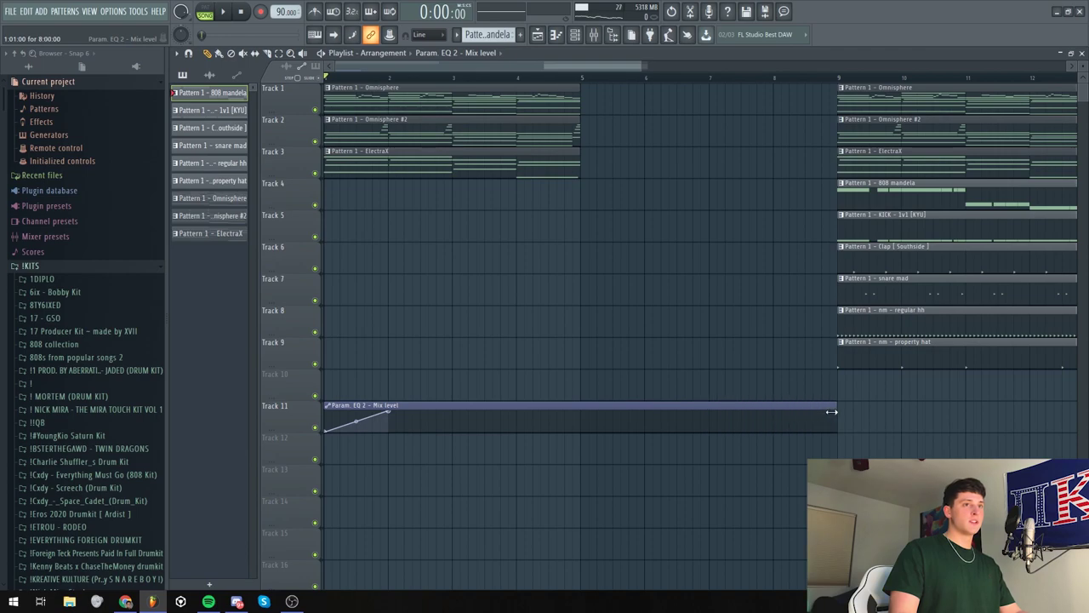
right_click(831, 429)
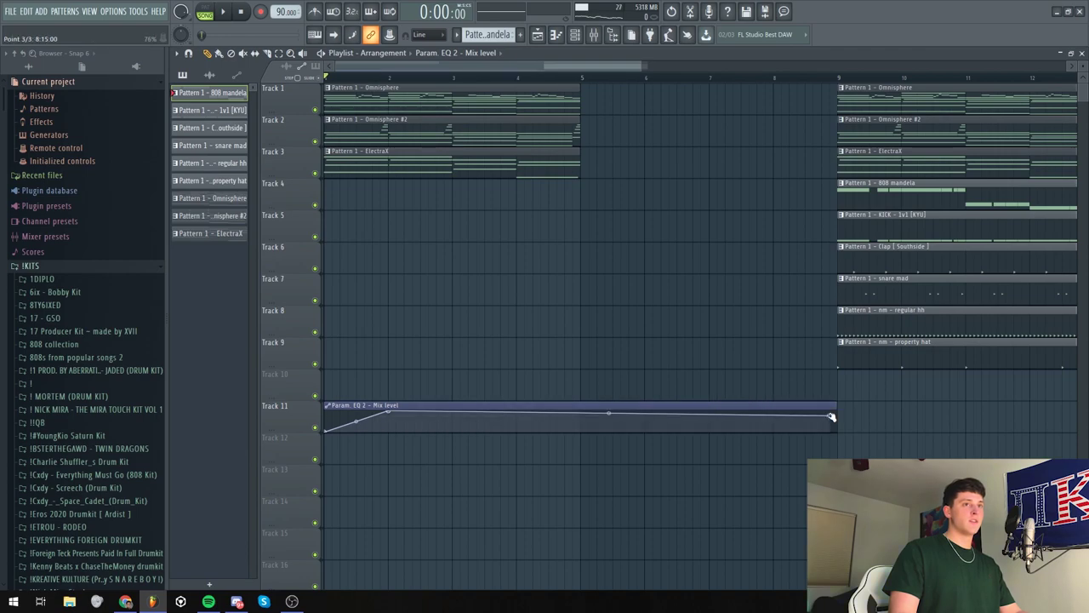
right_click(390, 412)
left_click(409, 388)
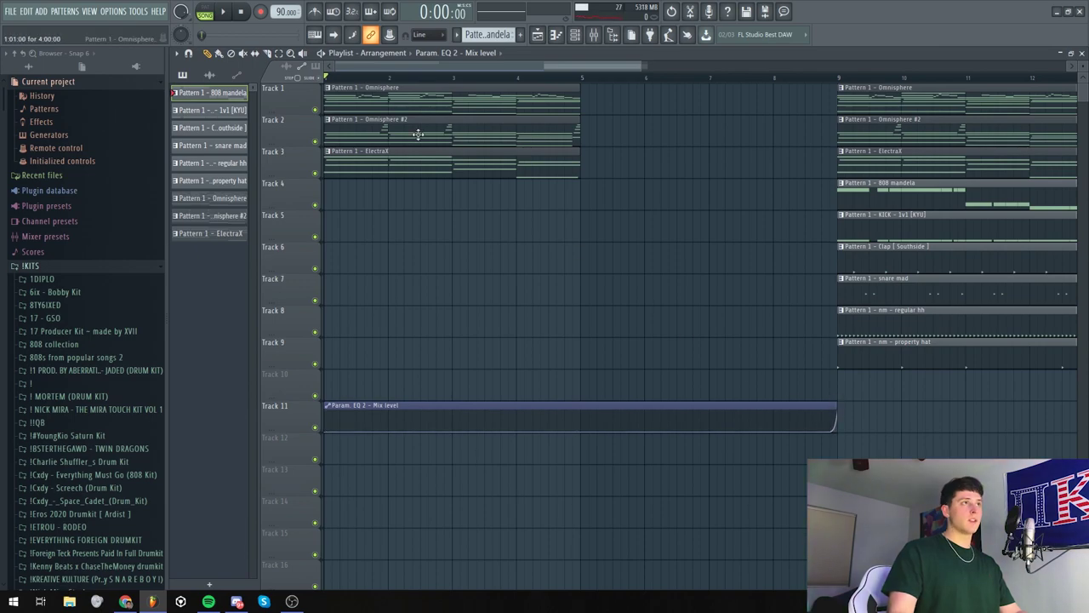
Duplicate the three melody clips from bar 1 to bar 5, and delete the ElectraX clip at bar 1
left_click_drag(418, 133, 468, 303)
key("ctrl+b")
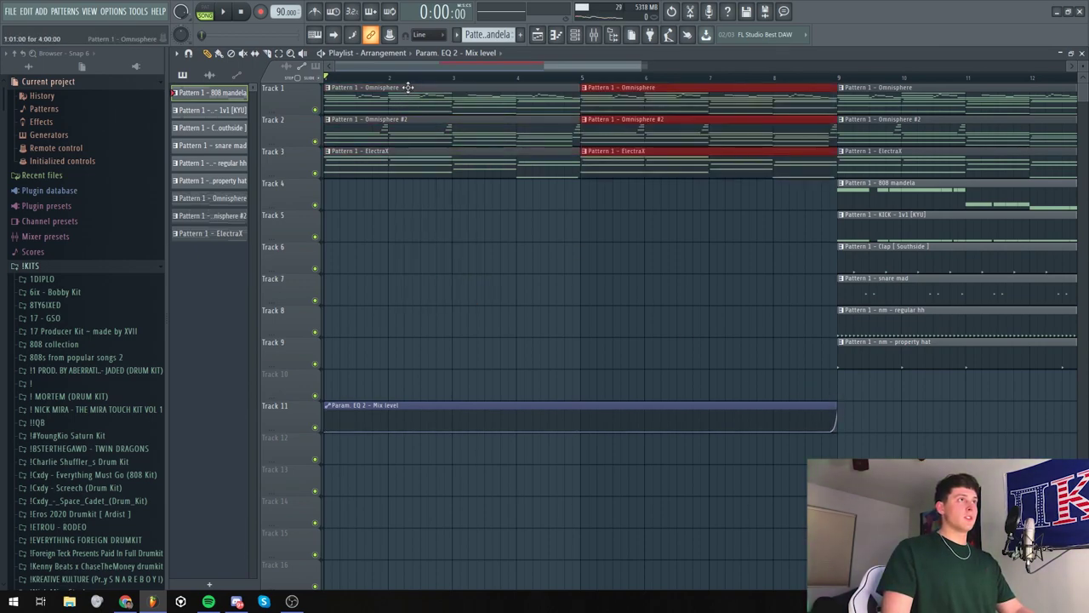
scroll(362, 159, "down", 3)
left_click(438, 174)
key("Delete")
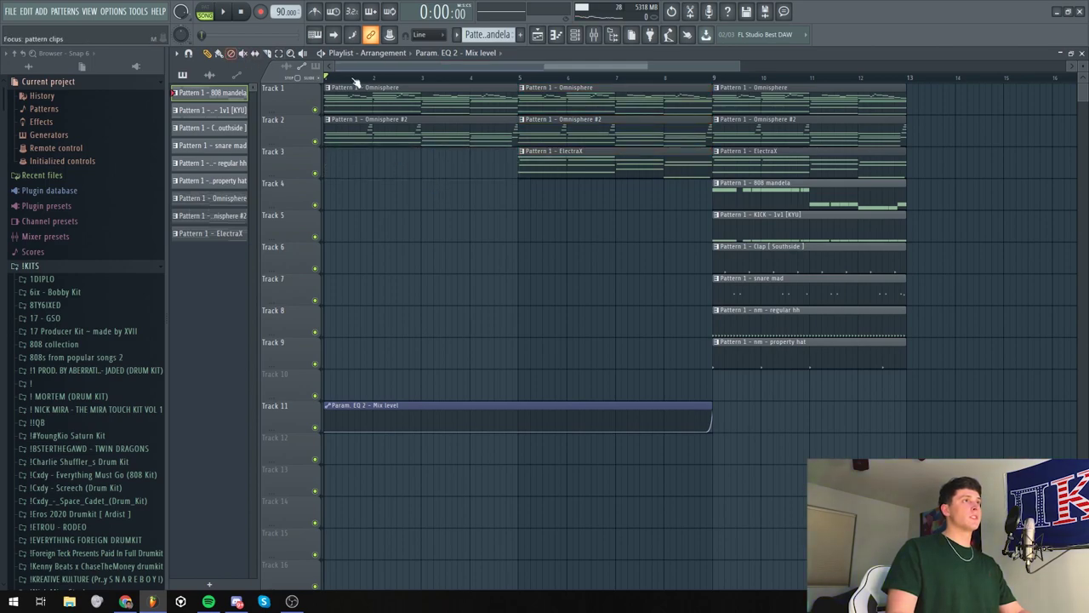
Play the arrangement from the start to check the intro
key("space")
scroll(361, 79, "down", 2)
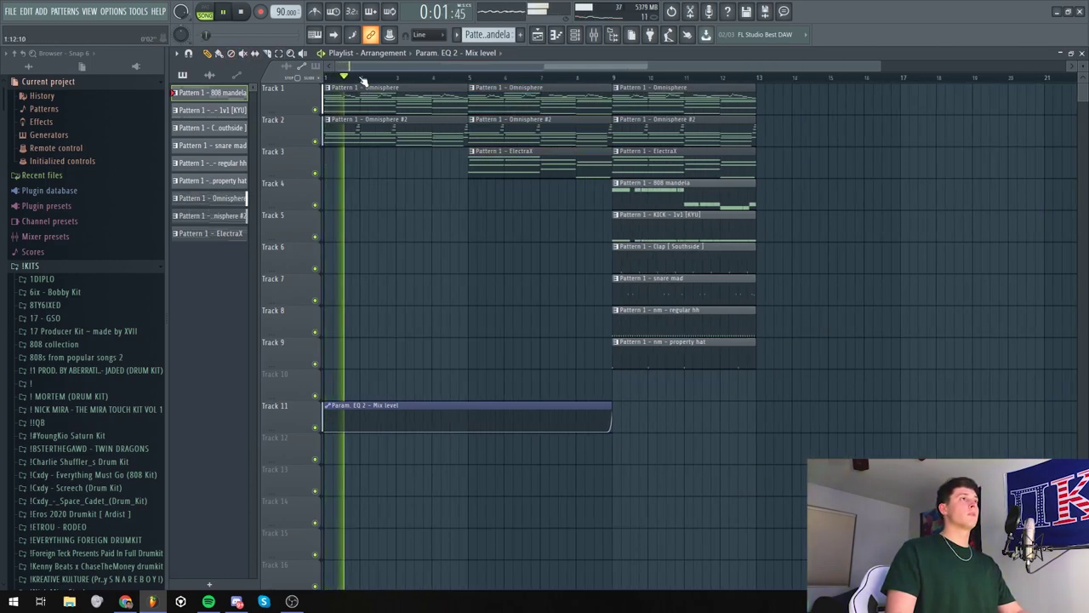
scroll(364, 77, "down", 2)
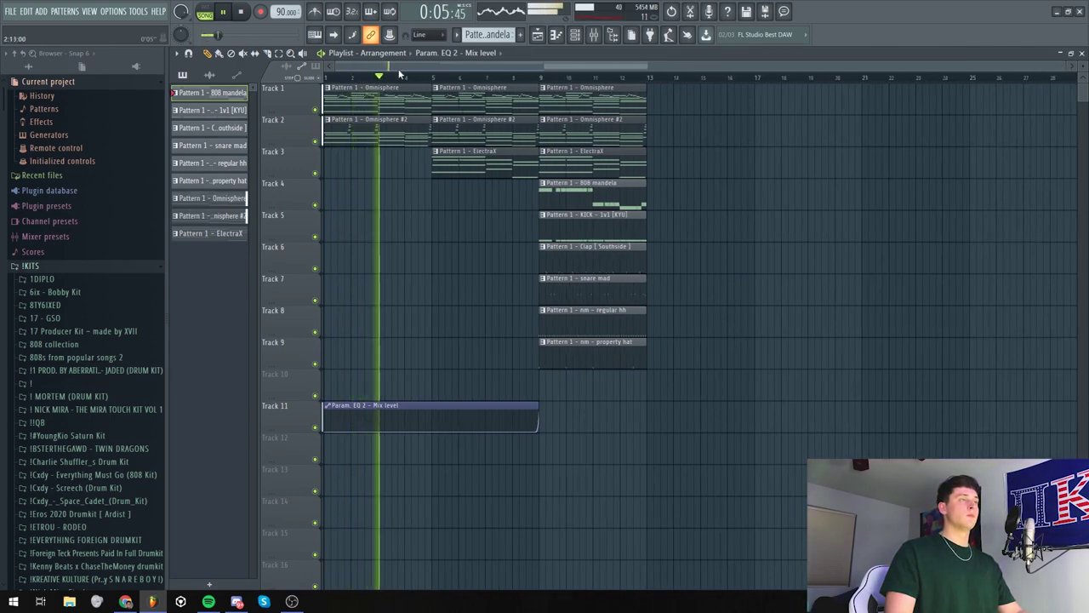
scroll(402, 78, "up", 1)
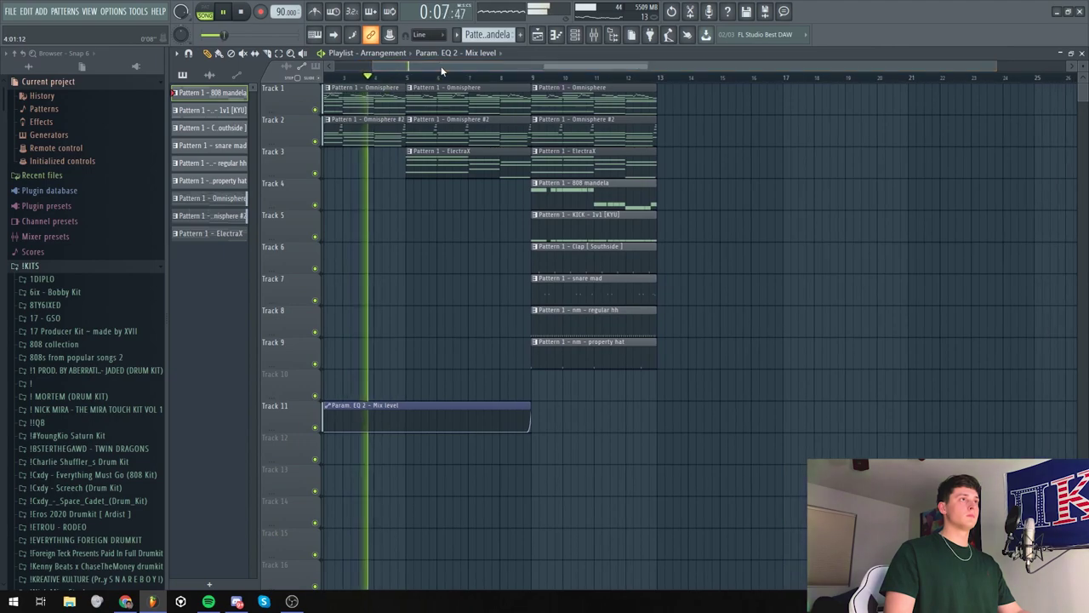
Arrange copies of the melody, 808 and drum clips out to bar 29, with a Param. EQ 2 mix level #2 clip at bar 25
left_click(459, 332)
left_click_drag(459, 332, 435, 335)
left_click_drag(580, 259, 463, 261)
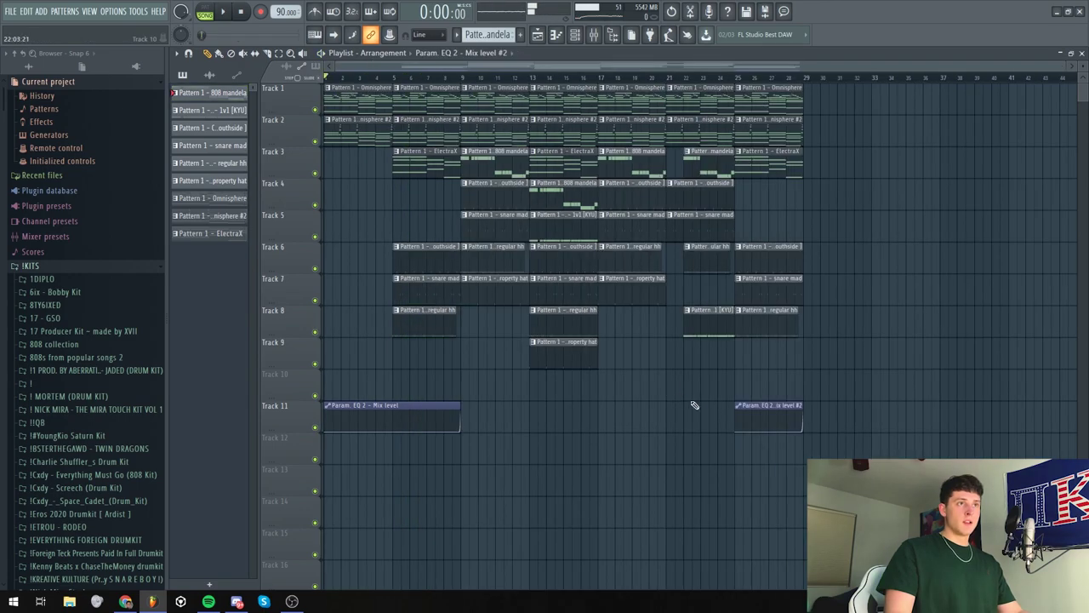
left_click_drag(702, 398, 693, 293)
Duplicate all clips between bars 9 and 29 twice, placing the copies at bars 29 and 49
left_click_drag(833, 493, 463, 85)
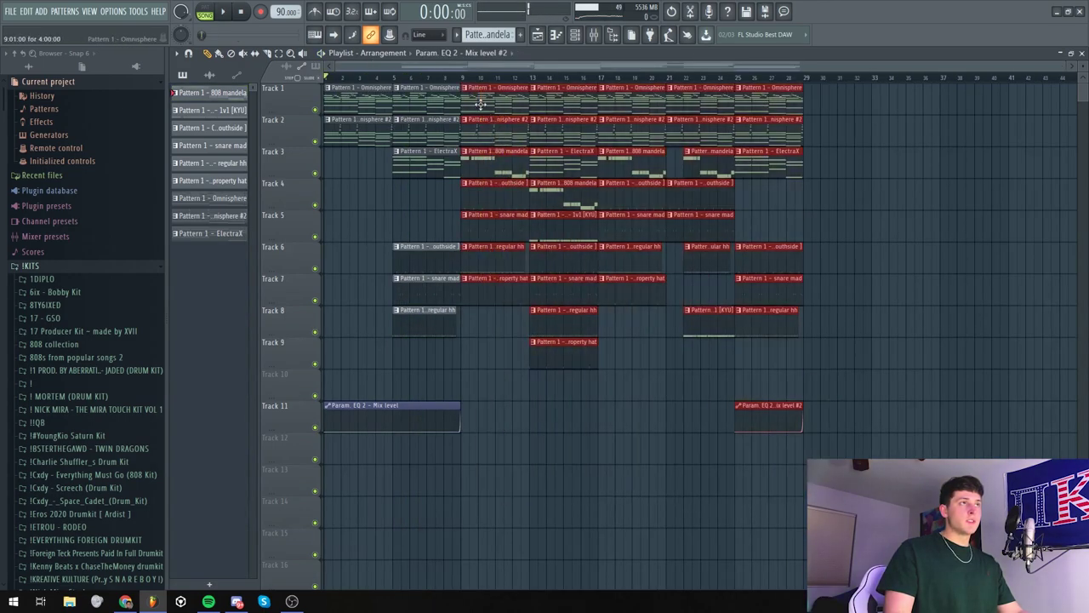
key("ctrl+b")
scroll(779, 88, "down", 2)
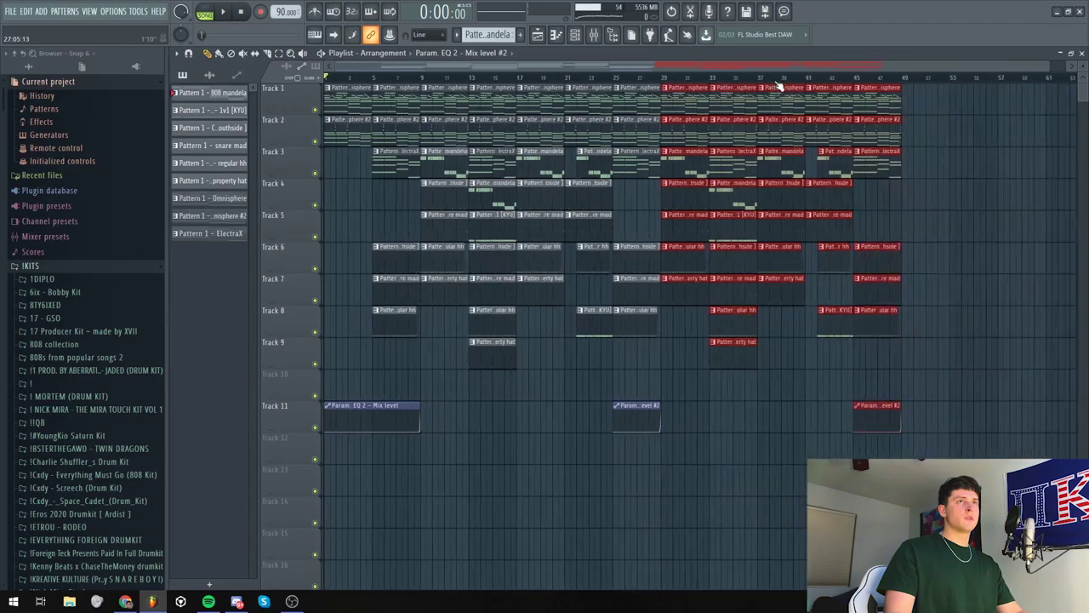
key("ctrl+b")
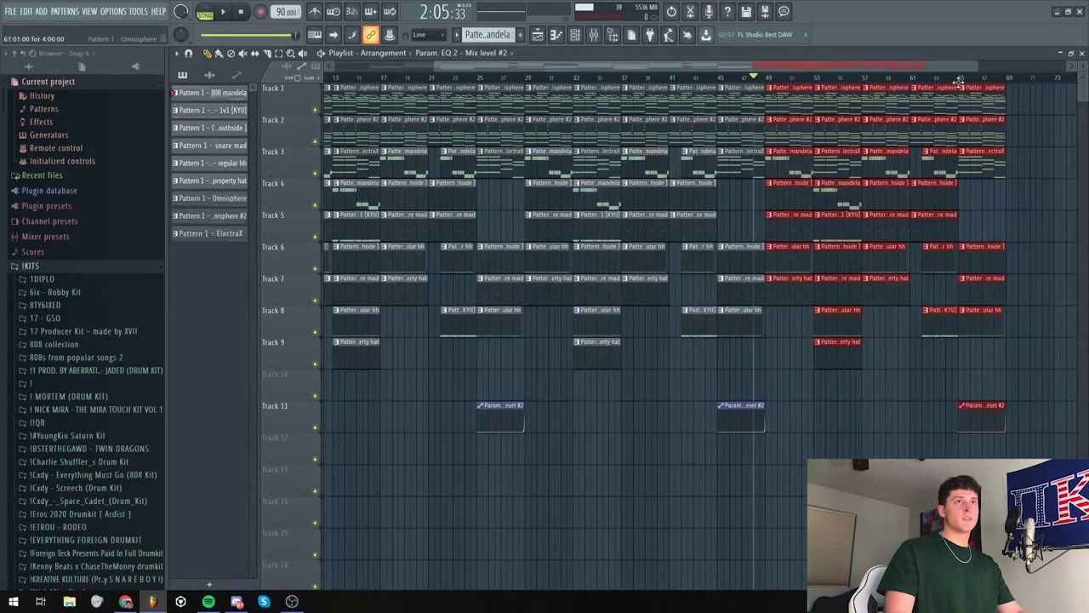
Create an automation clip for the Master track's volume in the mixer and return to the playlist
left_click(594, 35)
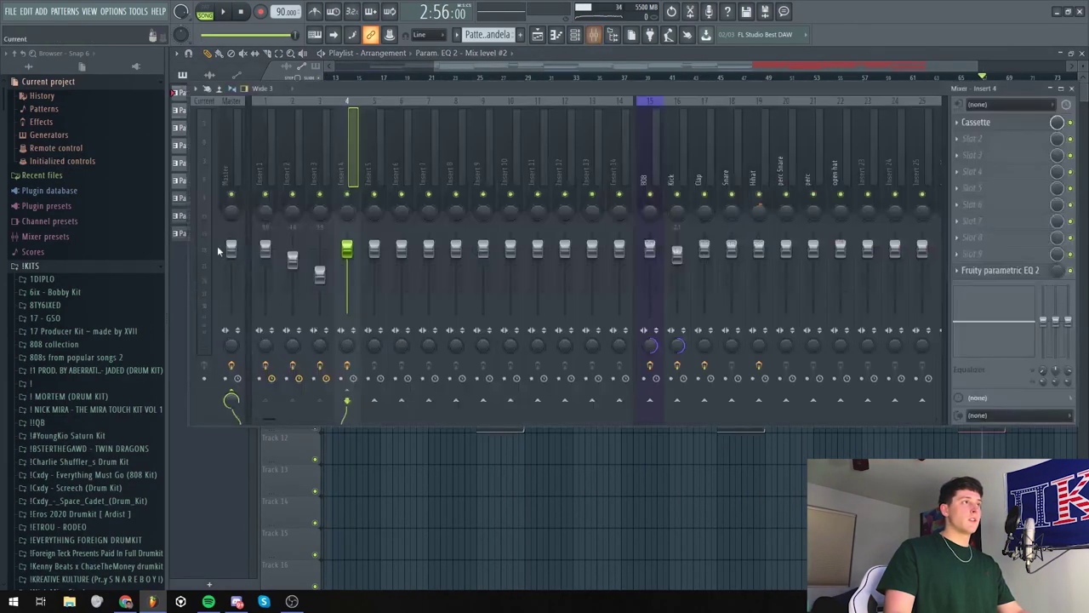
right_click(231, 250)
left_click(266, 321)
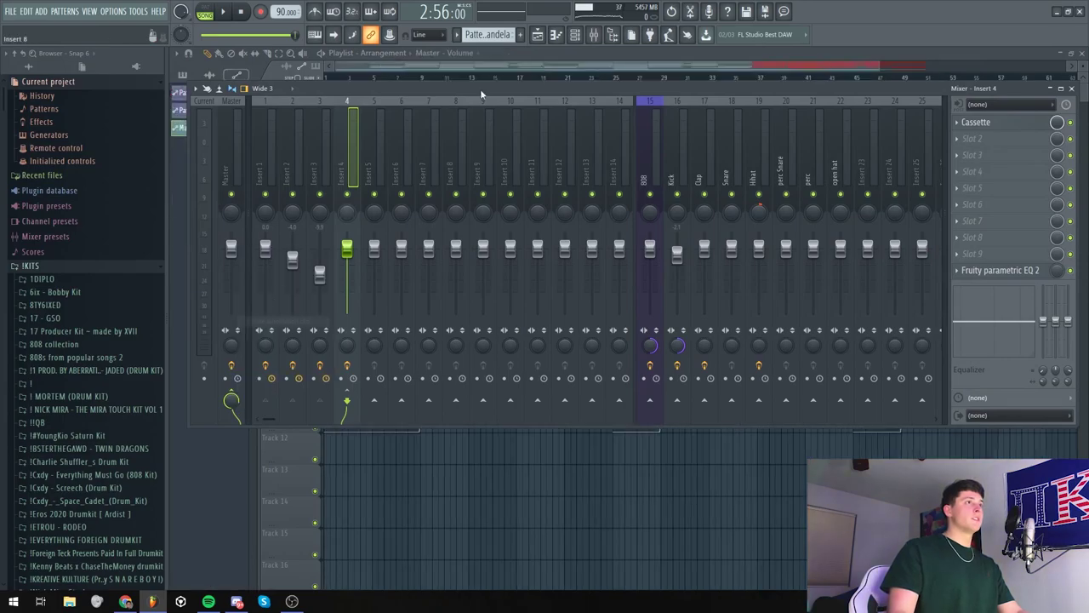
left_click(493, 68)
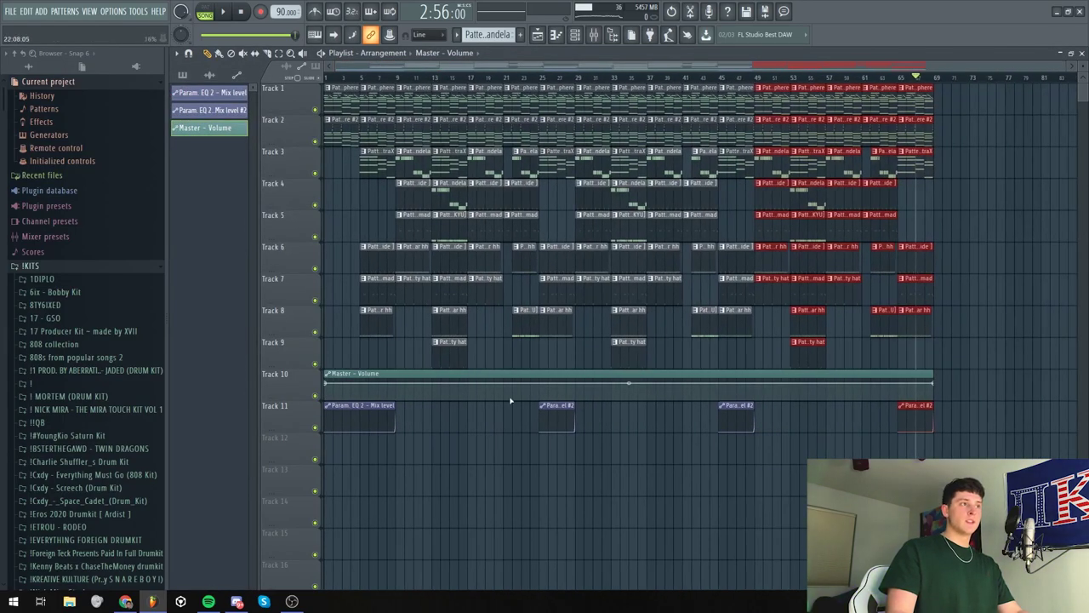
left_click_drag(444, 418, 463, 349)
key("shift+Down")
key("shift+Down")
key("ctrl+z")
key("ctrl+z")
key("ctrl+alt+z")
key("ctrl+alt+z")
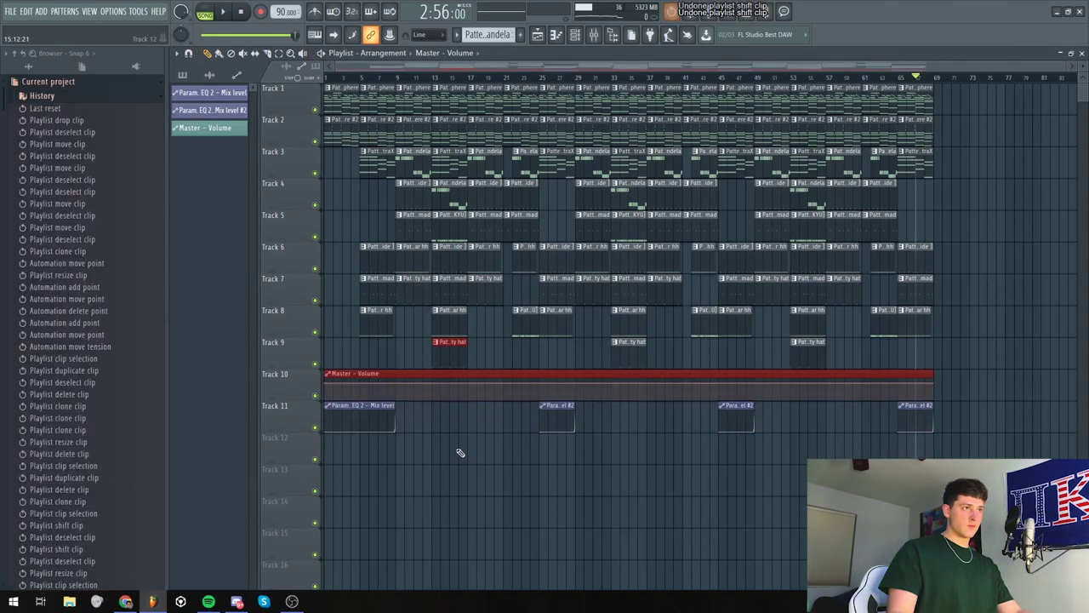
Move the Master volume automation clip to Track 11 and the Param. EQ 2 mix level clips up to Track 10
left_click(459, 374)
key("shift+Down")
key("shift+Down")
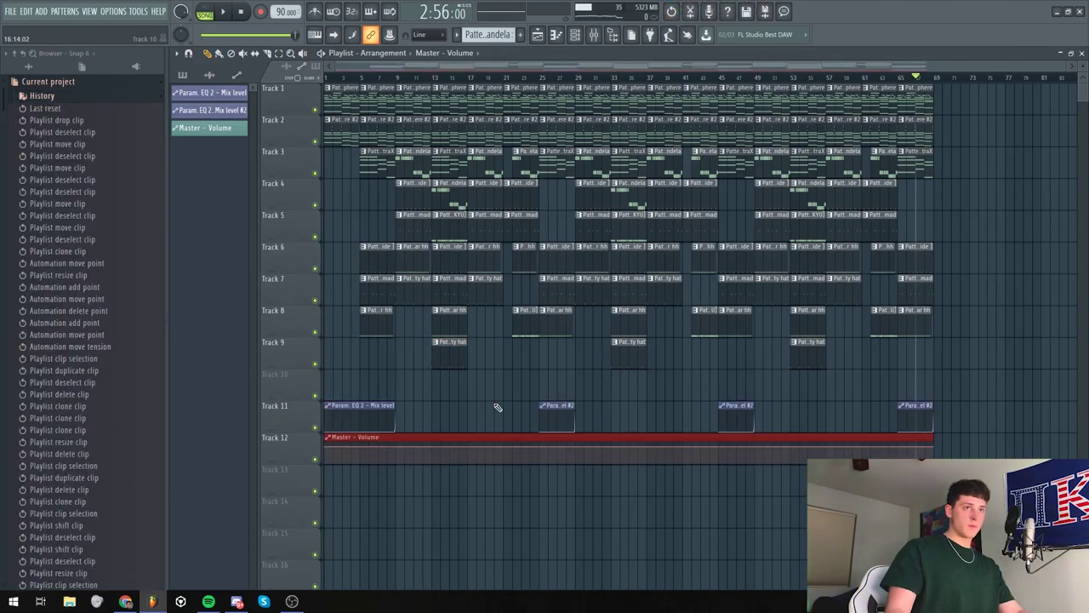
left_click_drag(935, 523, 365, 377)
key("shift+Up")
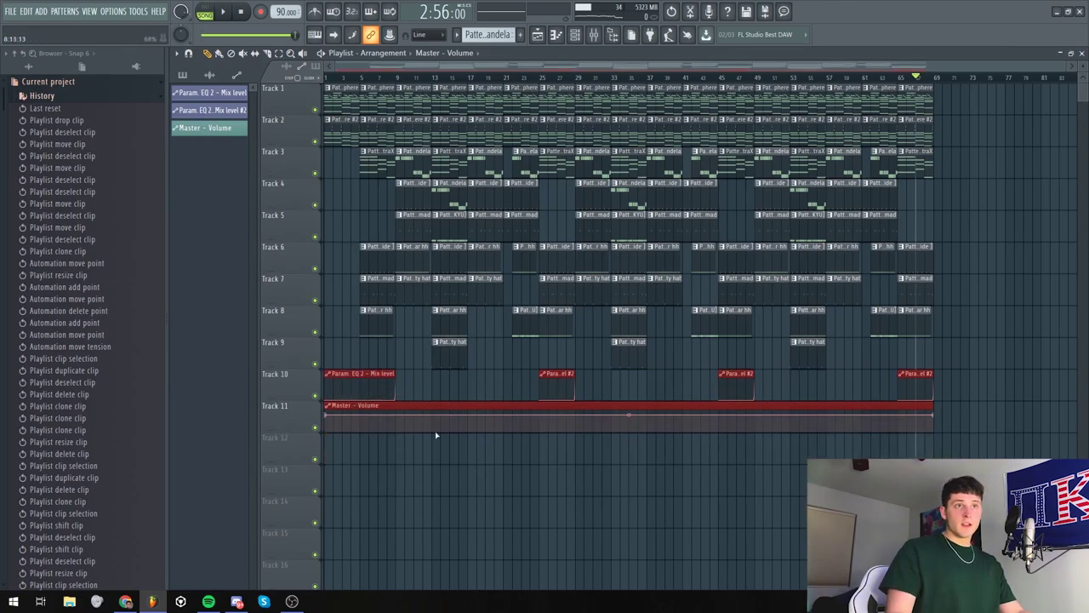
Shape a fade-out in the Master volume automation, with a point at bar 65 and a lowered end point at bar 69
key("ctrl+d")
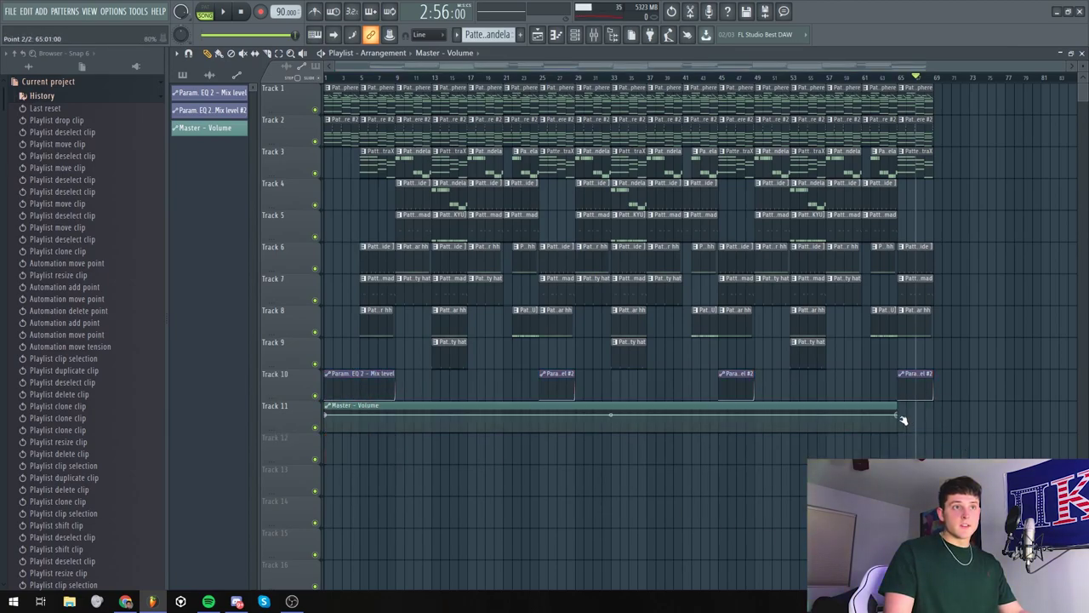
left_click_drag(902, 412, 934, 418)
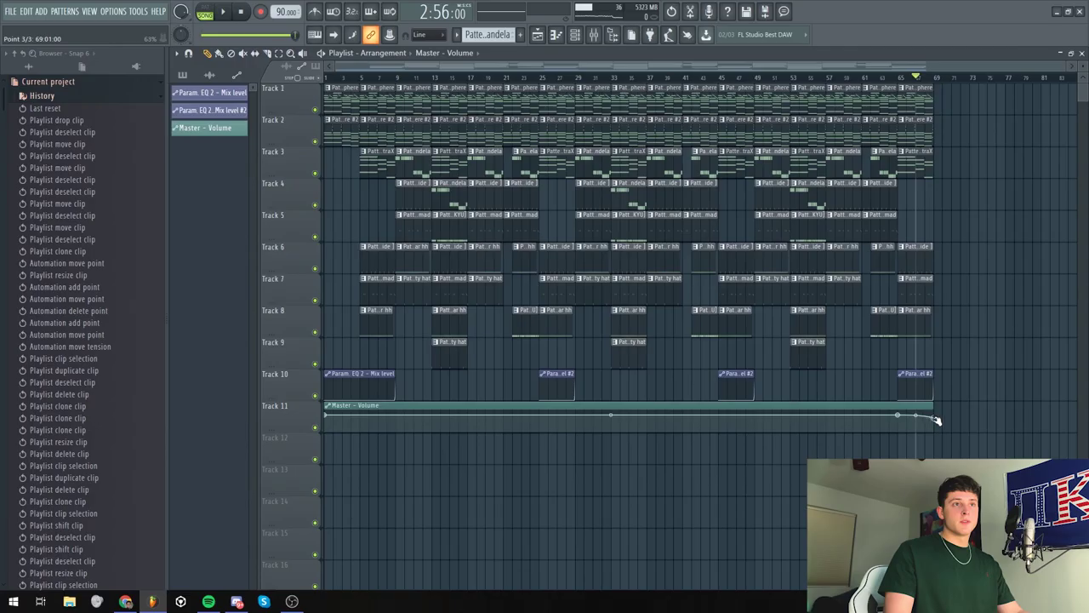